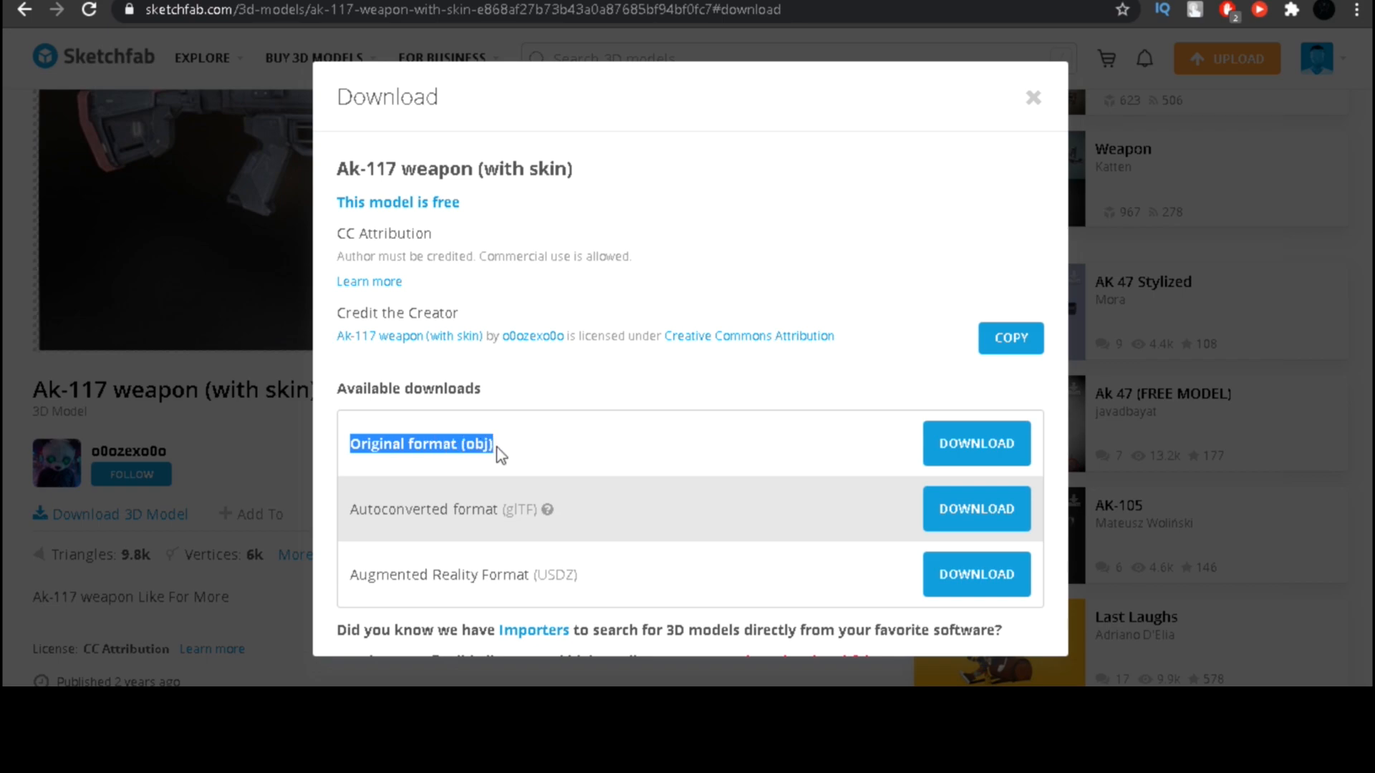
- Download the Ak-117 weapon model in its original OBJ format to the 3D Model folder and show the archive there
click(962, 442)
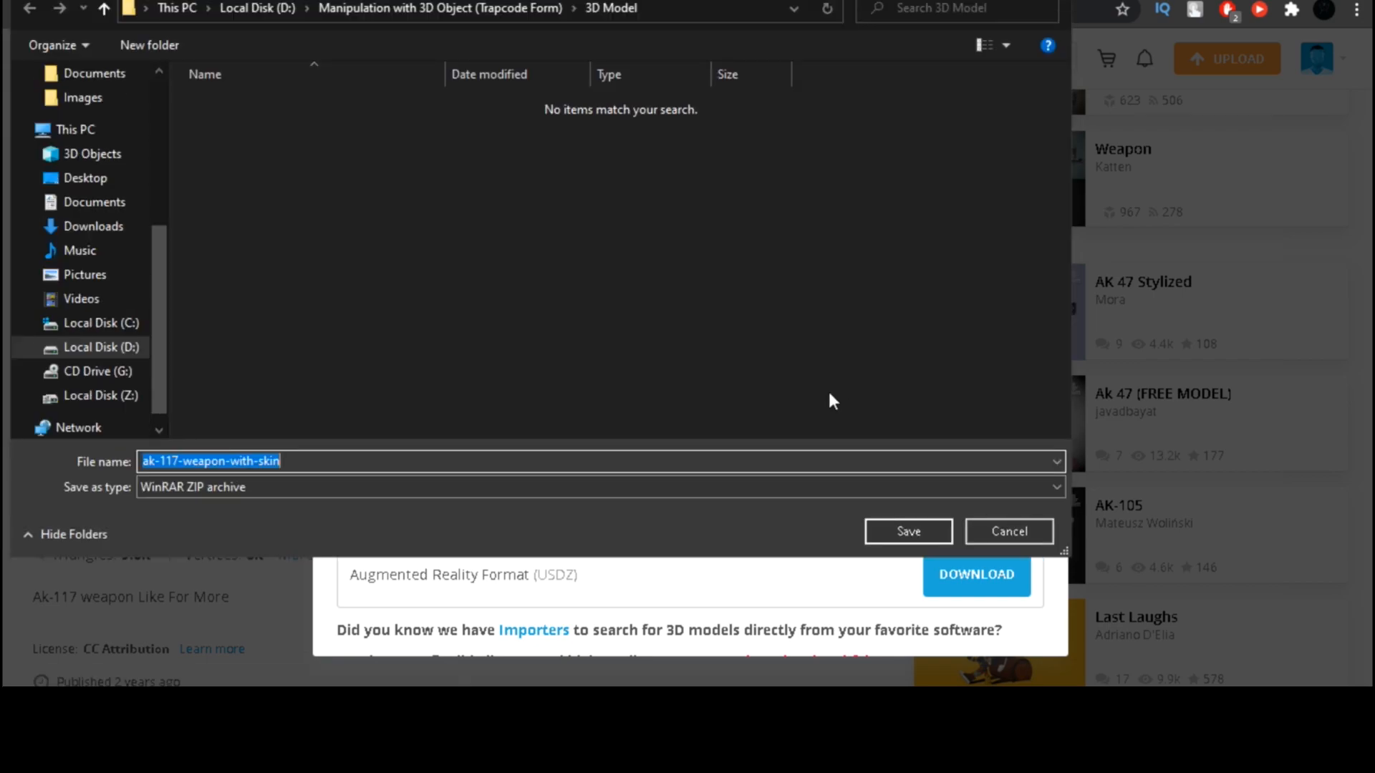
click(888, 529)
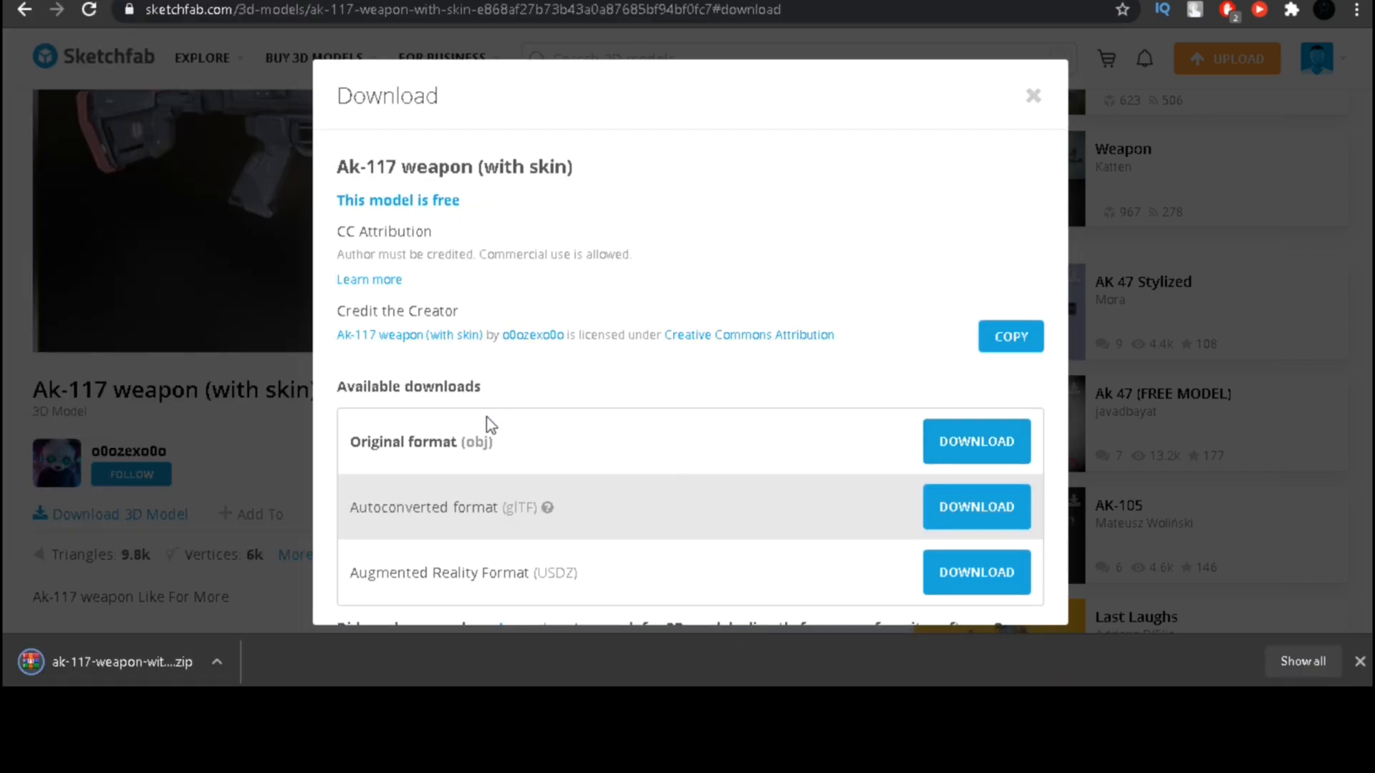
right_click(122, 651)
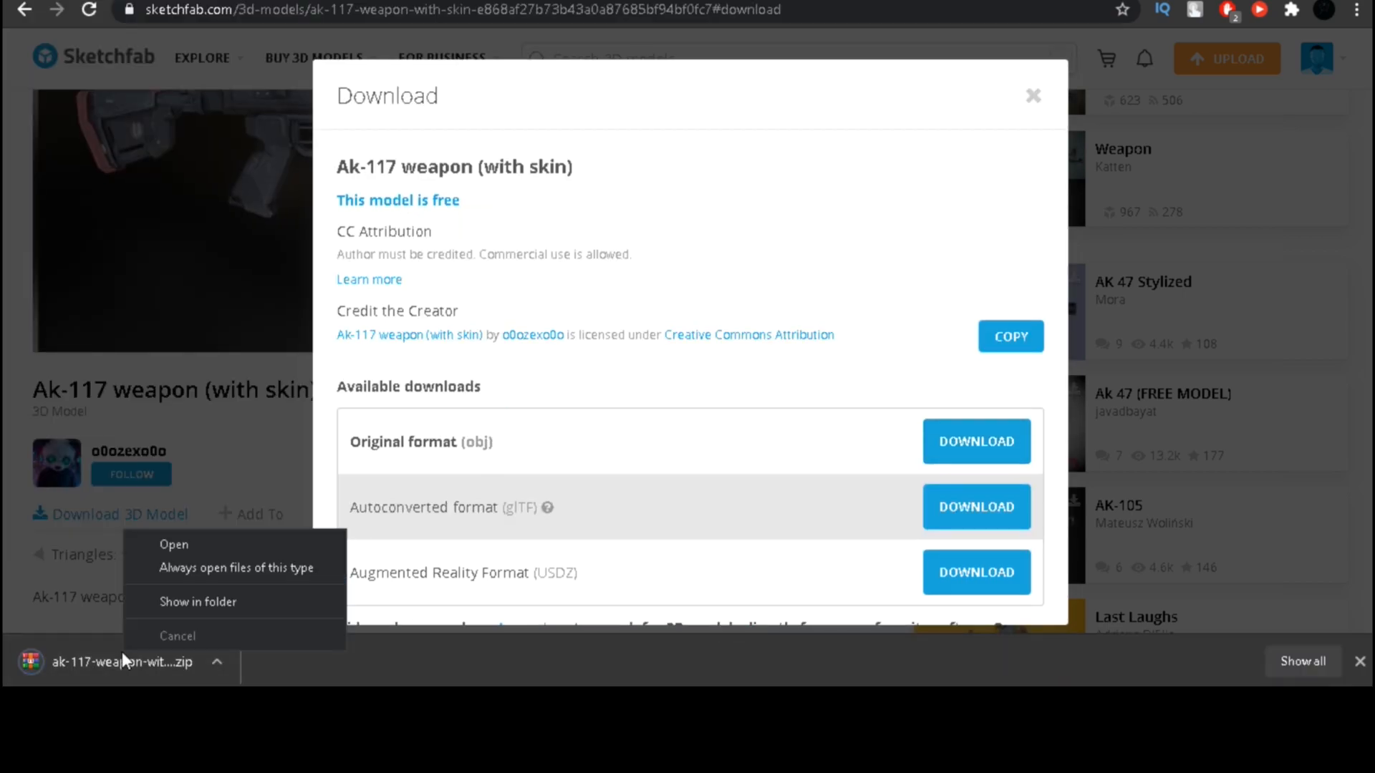
click(165, 597)
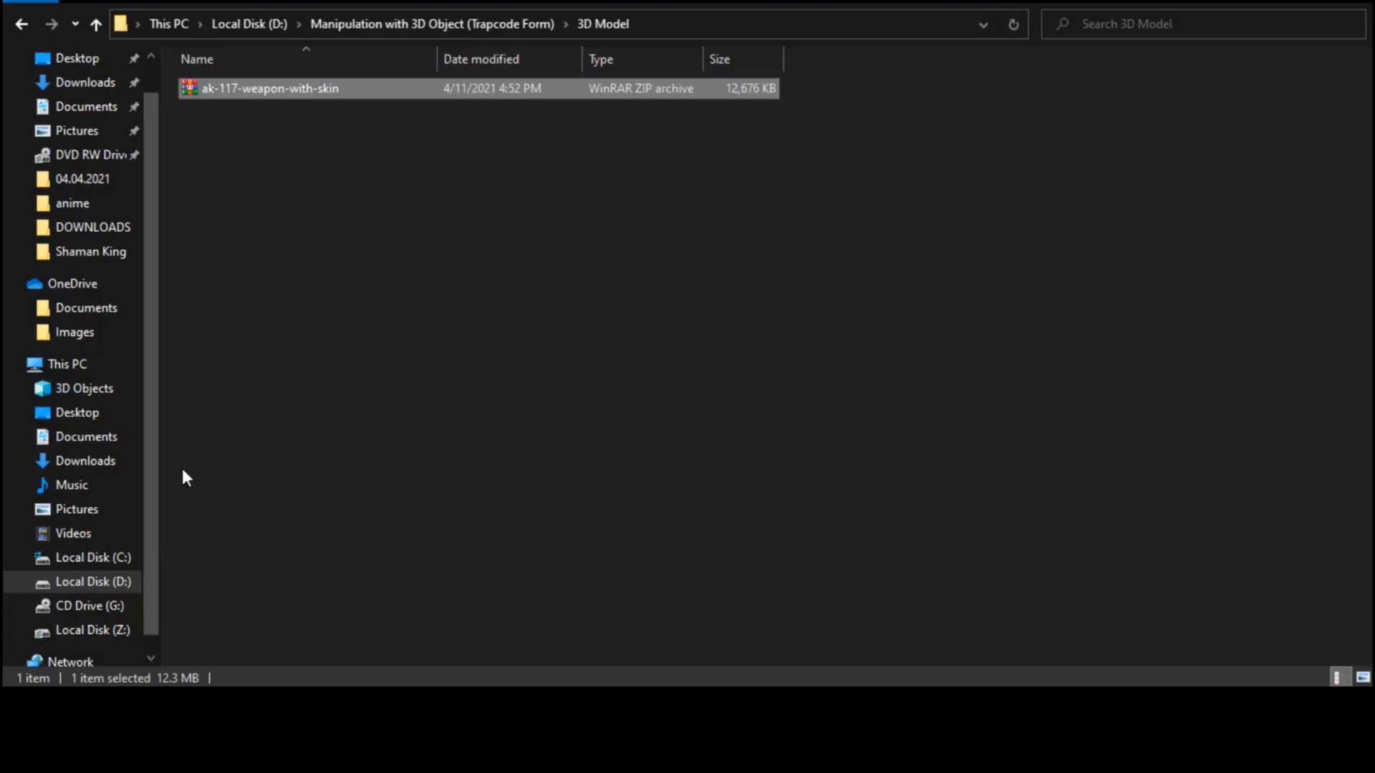
- Extract the textures and source folders from the ak-117-weapon-with-skin archive into the 3D Model folder
double_click(275, 88)
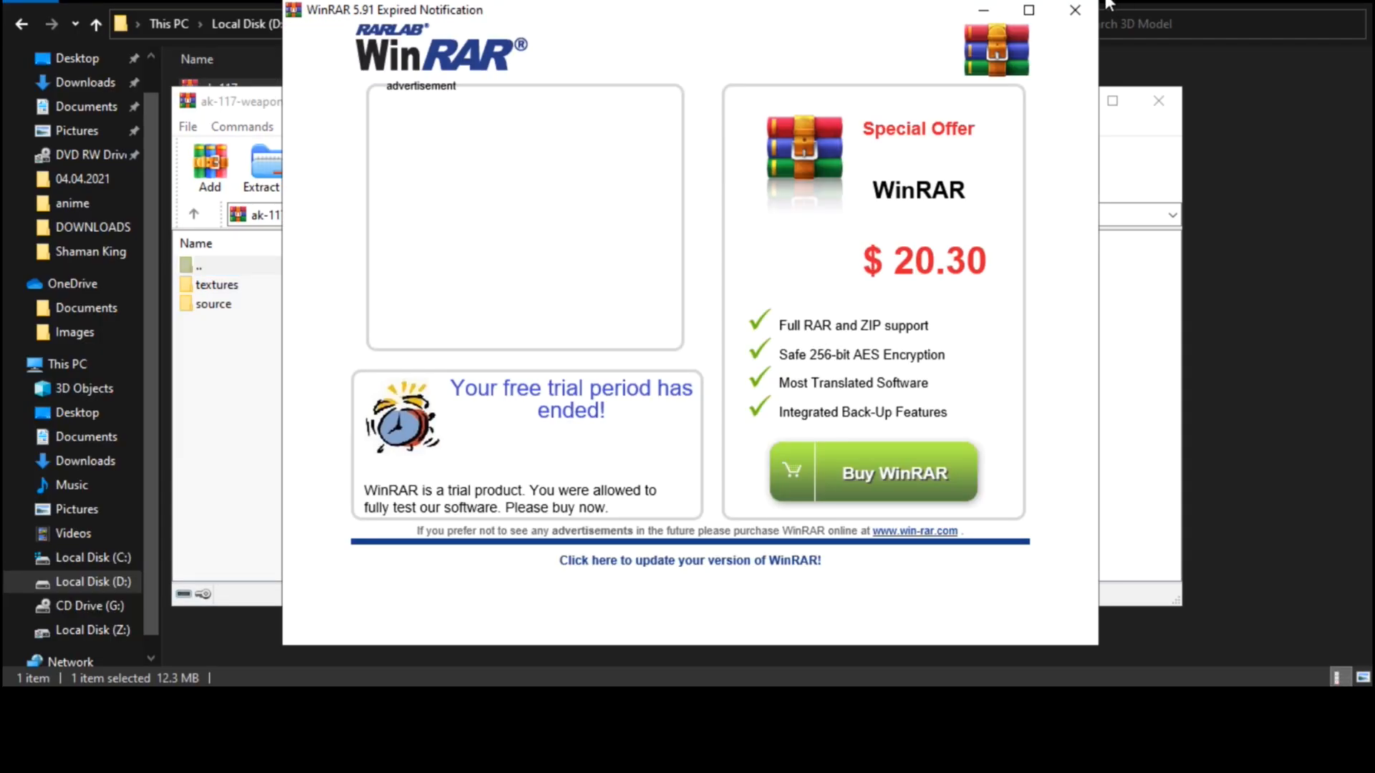
click(1076, 13)
click(247, 304)
shift+click(216, 290)
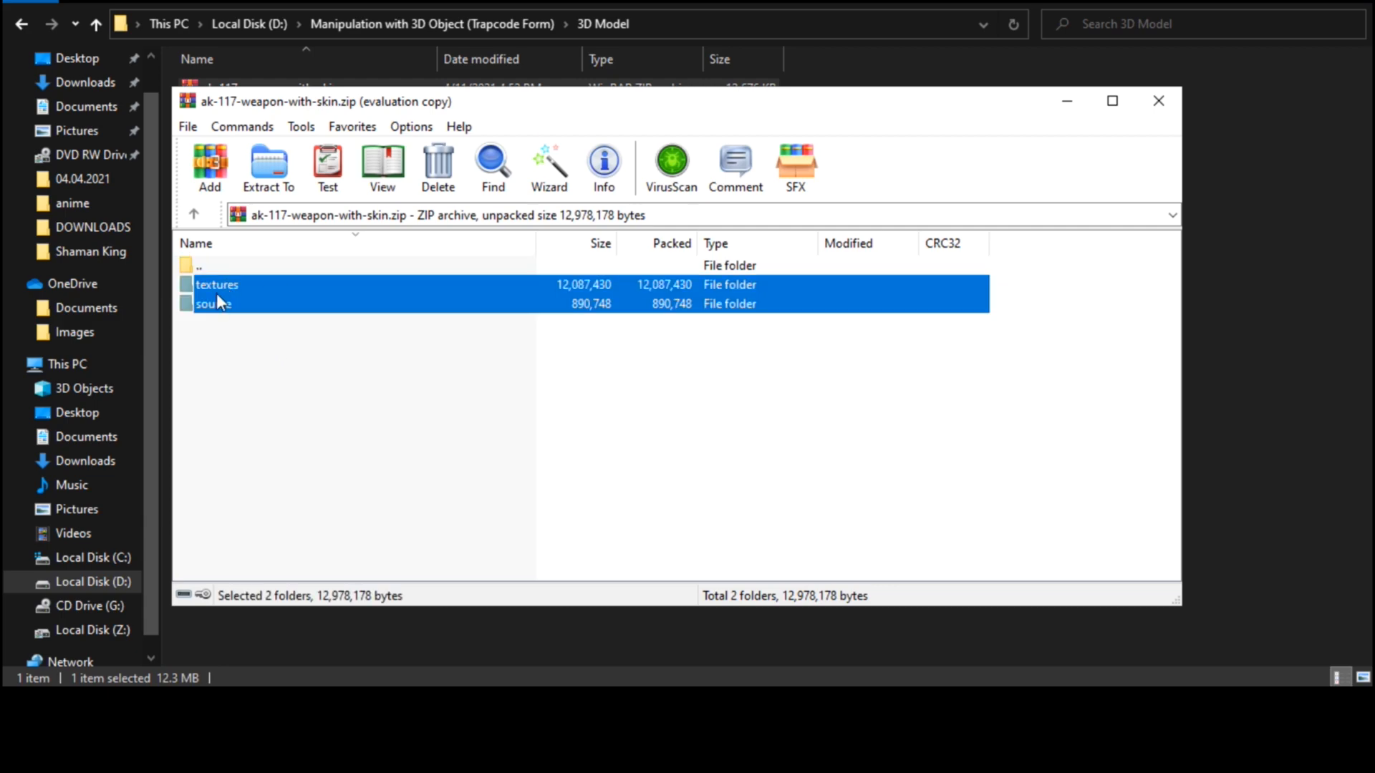
drag(216, 290, 1235, 309)
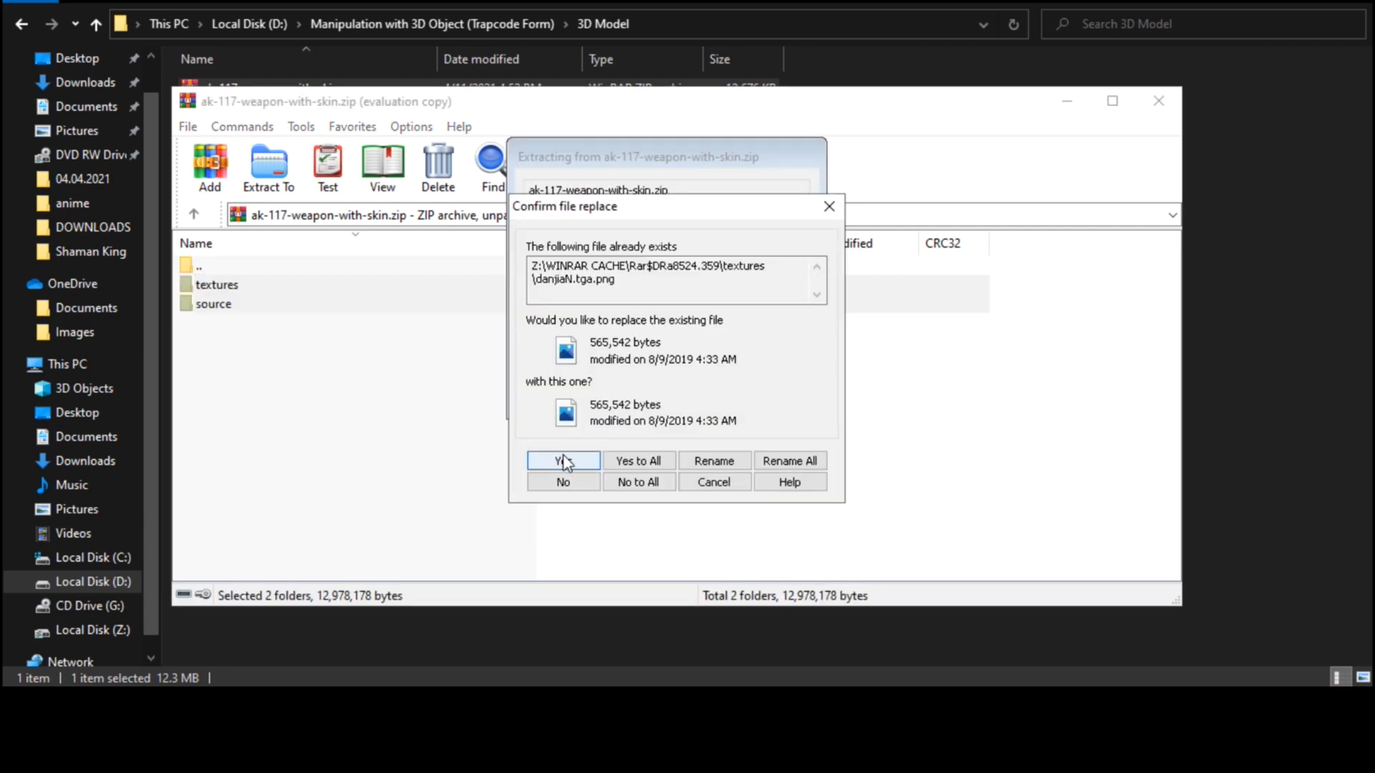
click(566, 465)
click(610, 491)
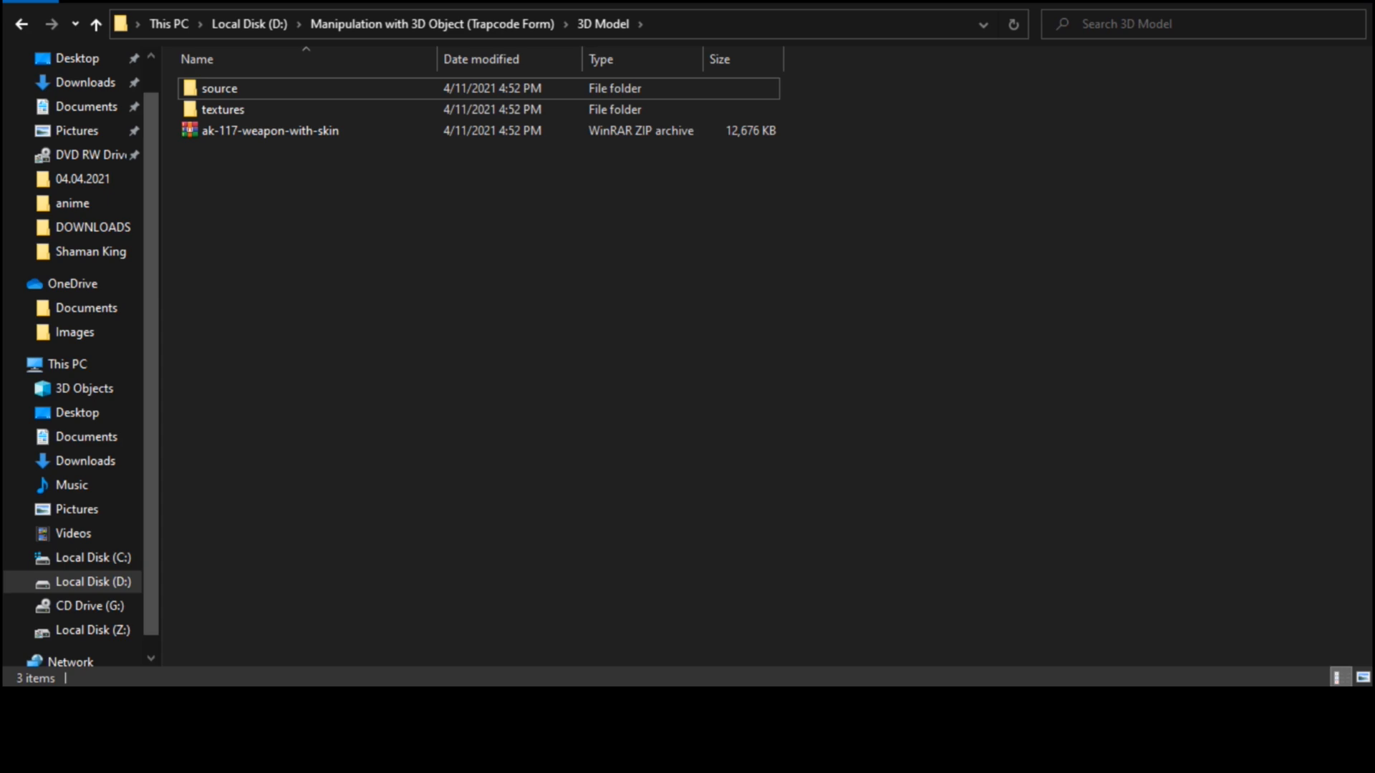
mouse_move(914, 706)
click(1002, 563)
drag(728, 434, 625, 393)
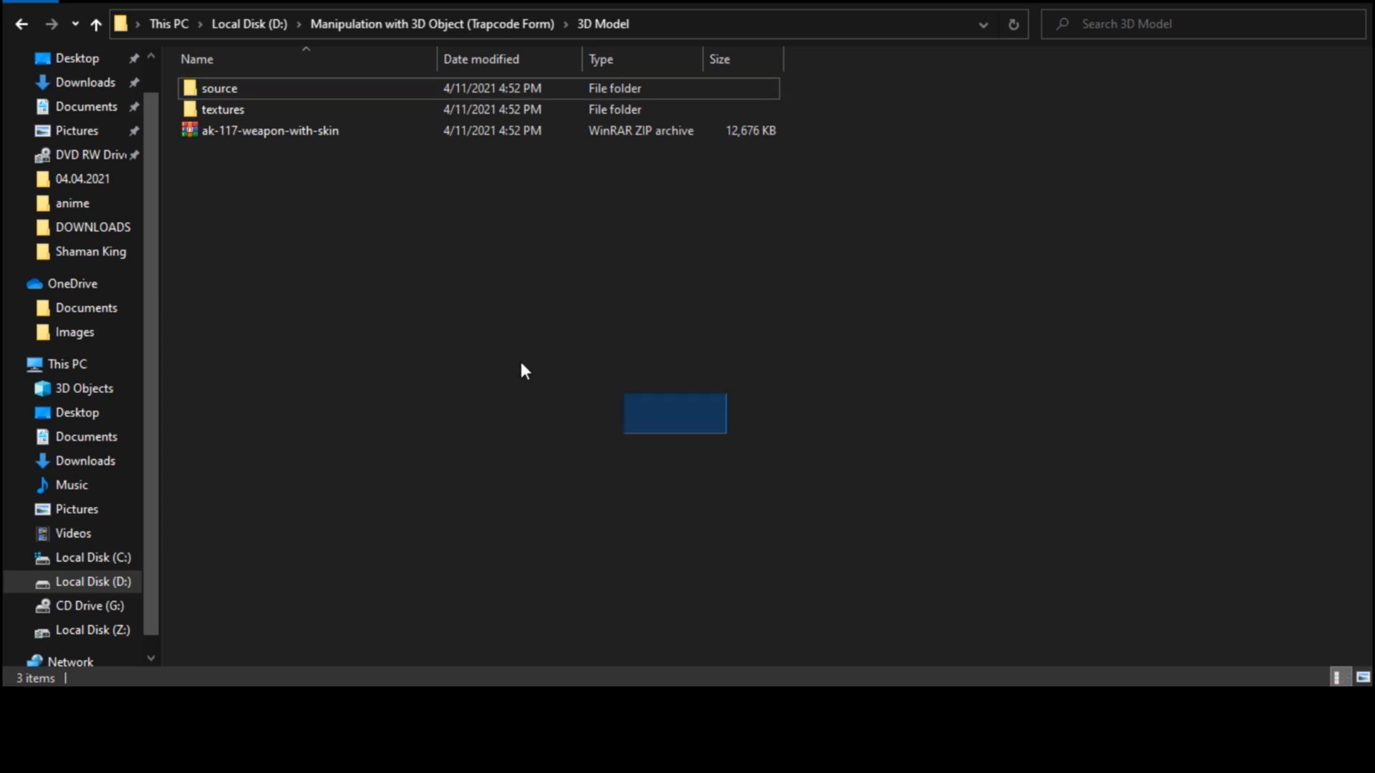
- Extract ak117_black_ops.obj from the archive inside the source folder into that same folder
double_click(278, 88)
double_click(272, 89)
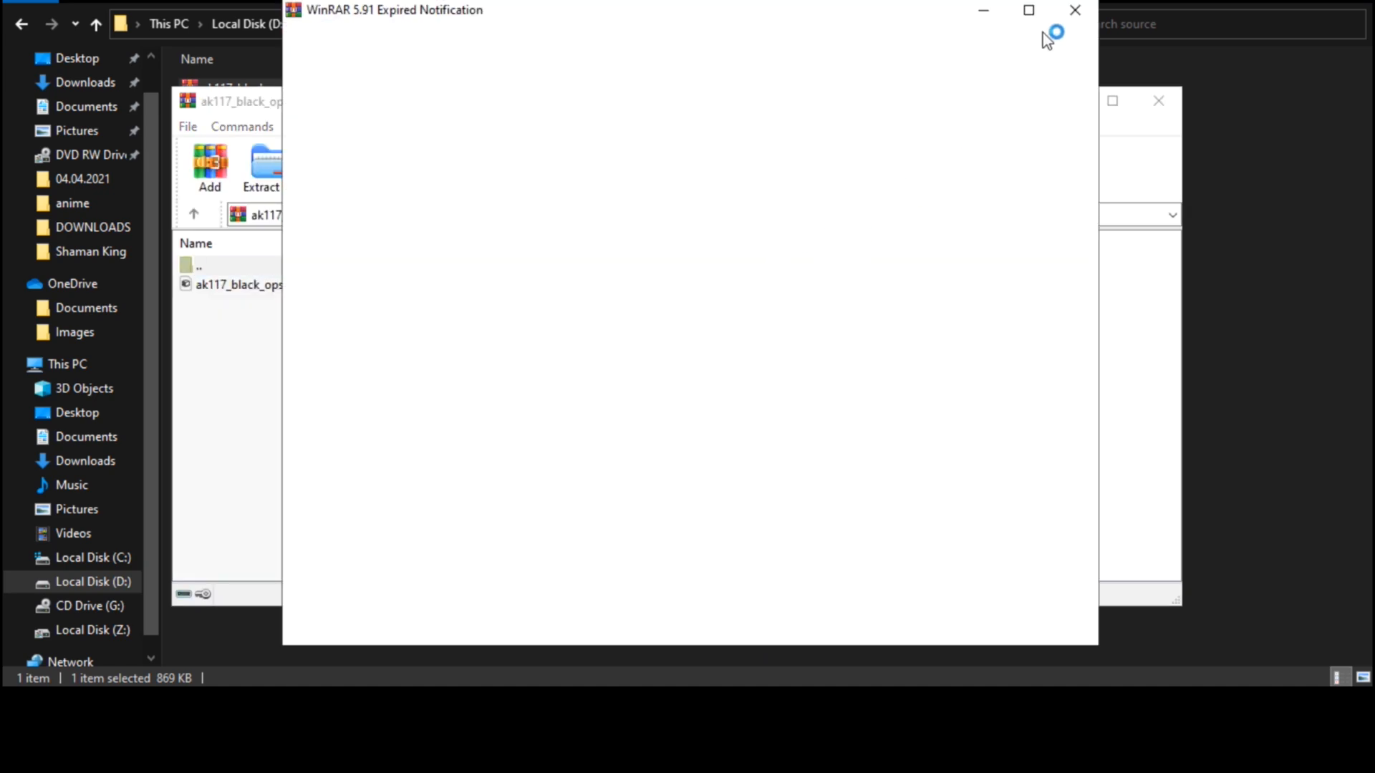
drag(221, 284, 1258, 267)
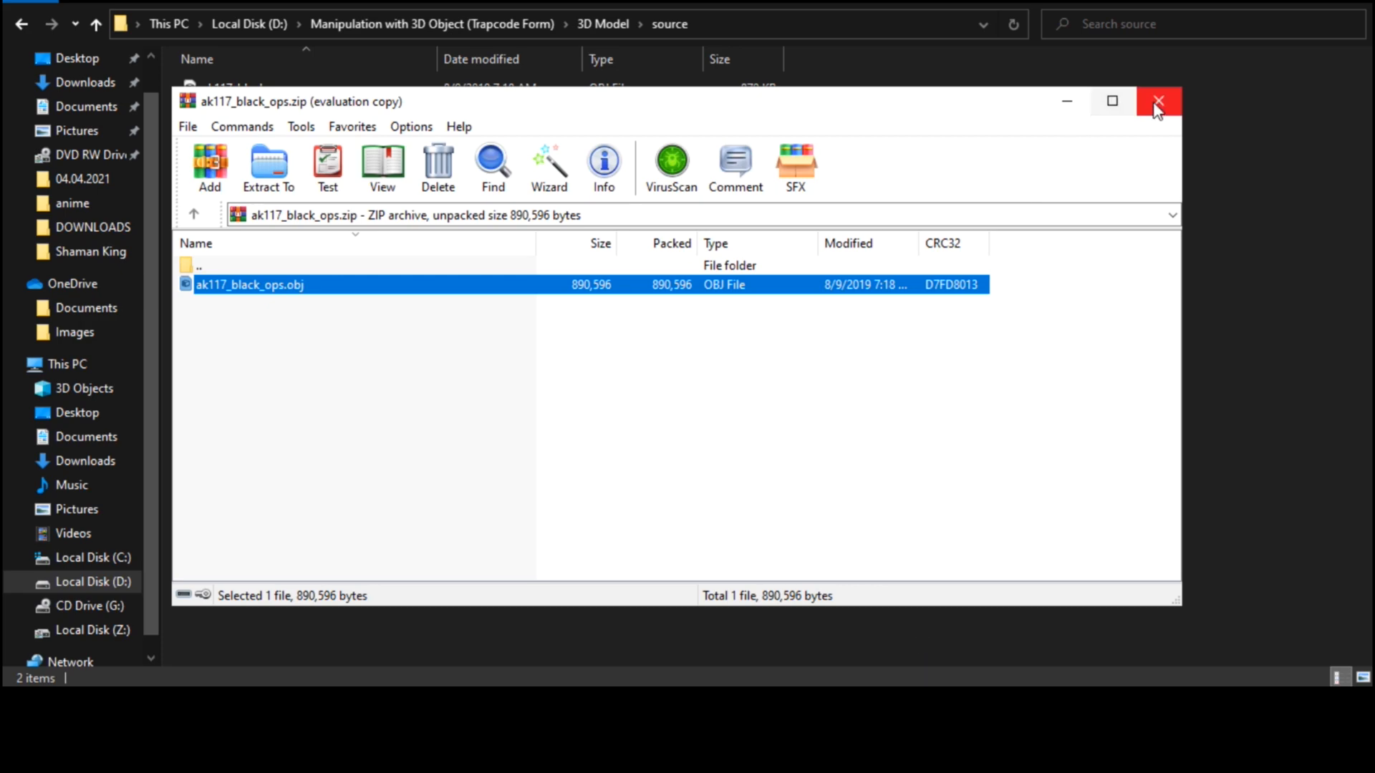
click(1157, 101)
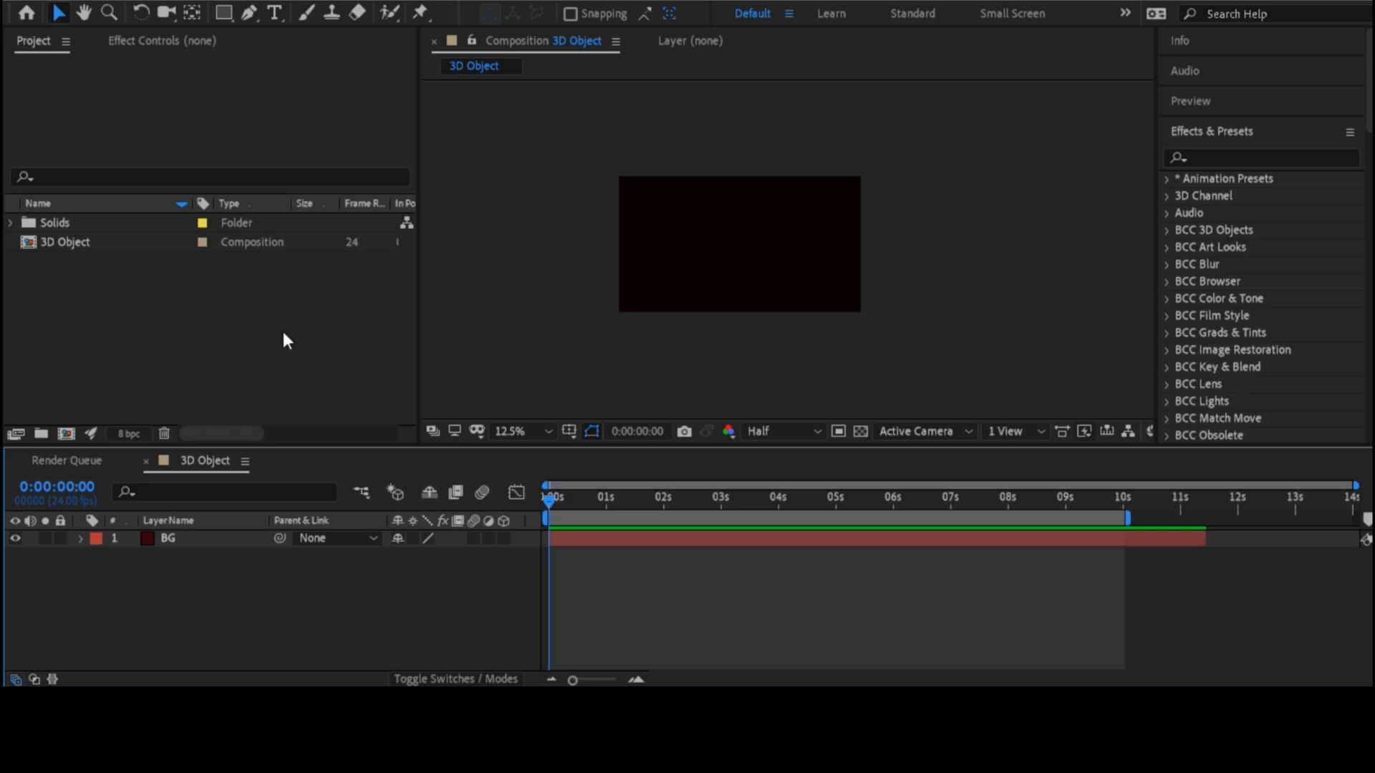
- In After Effects, import ak117_black_ops as footage with the OBJ Files for RG Trapcode Sequence option enabled
click(176, 332)
double_click(177, 332)
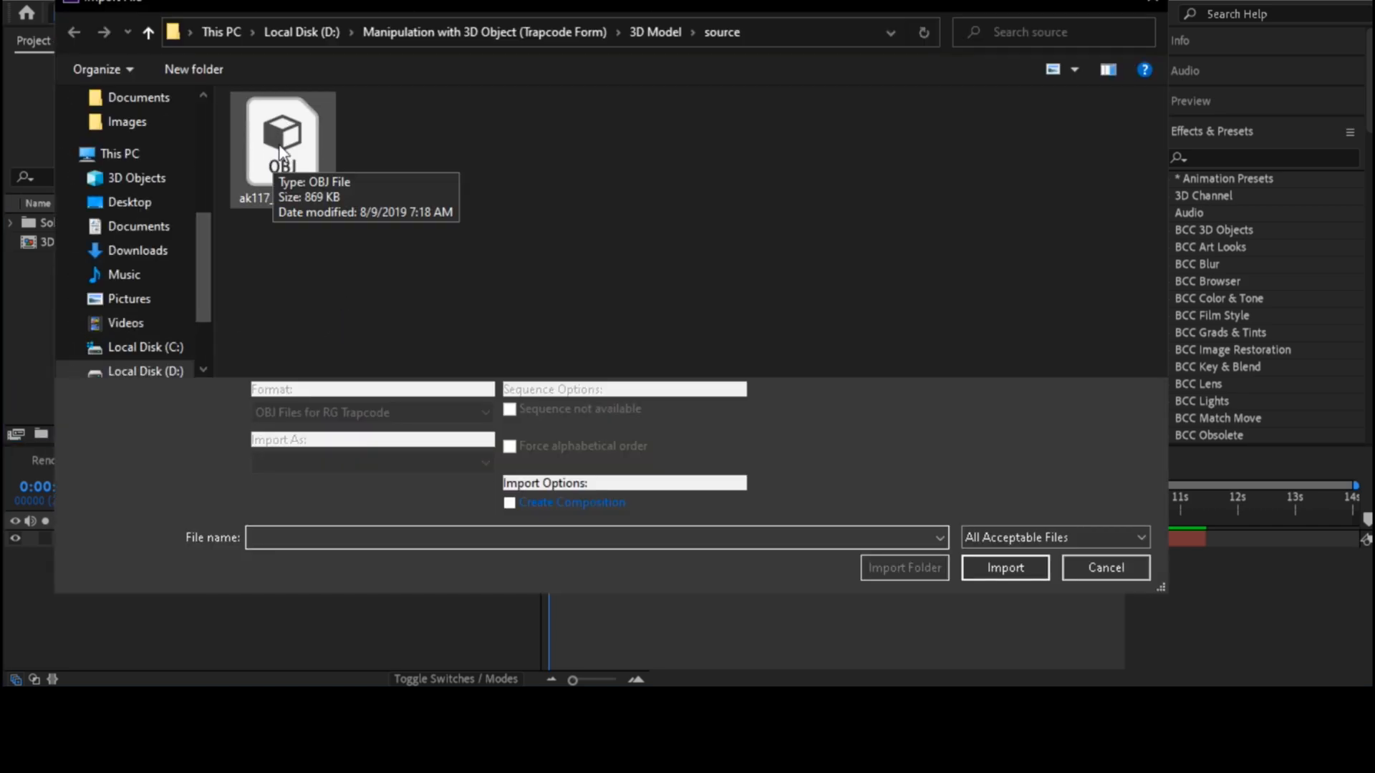
click(291, 166)
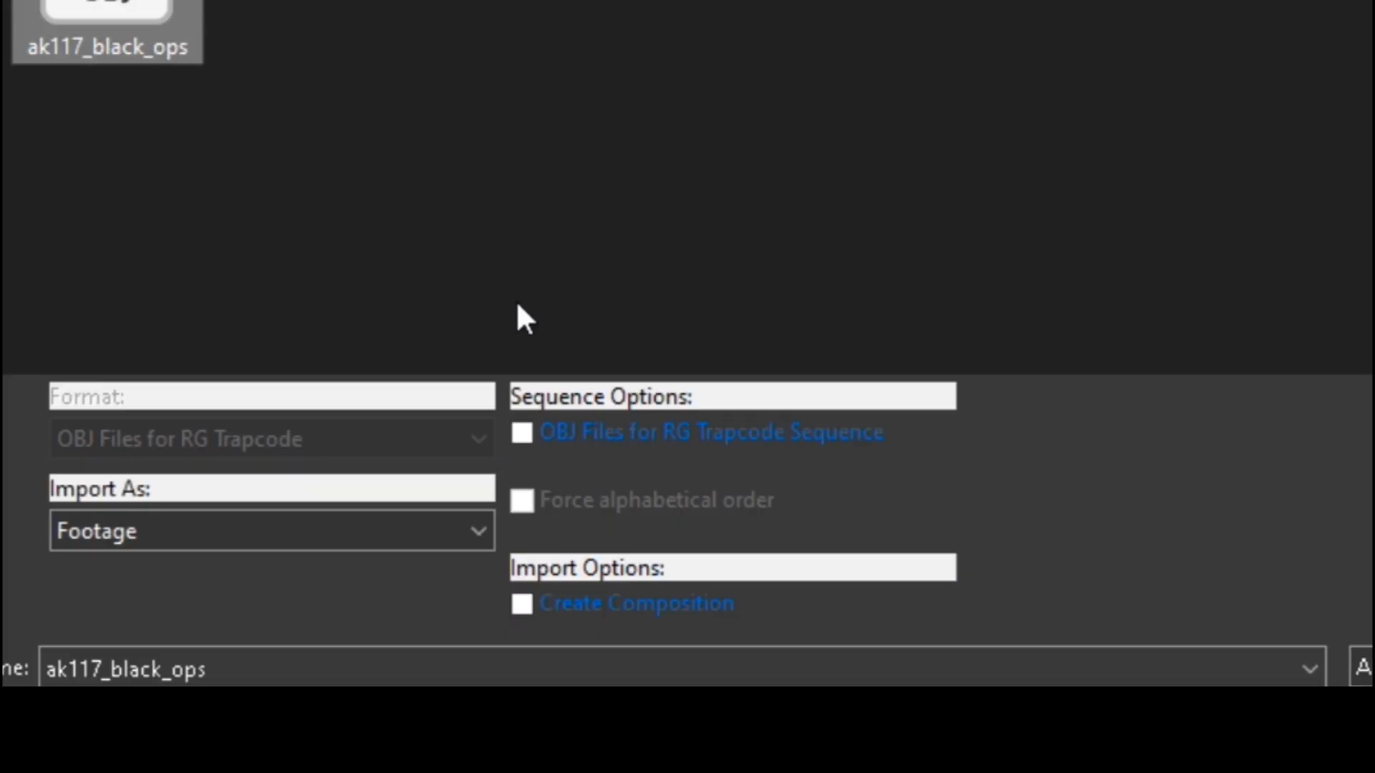
click(522, 433)
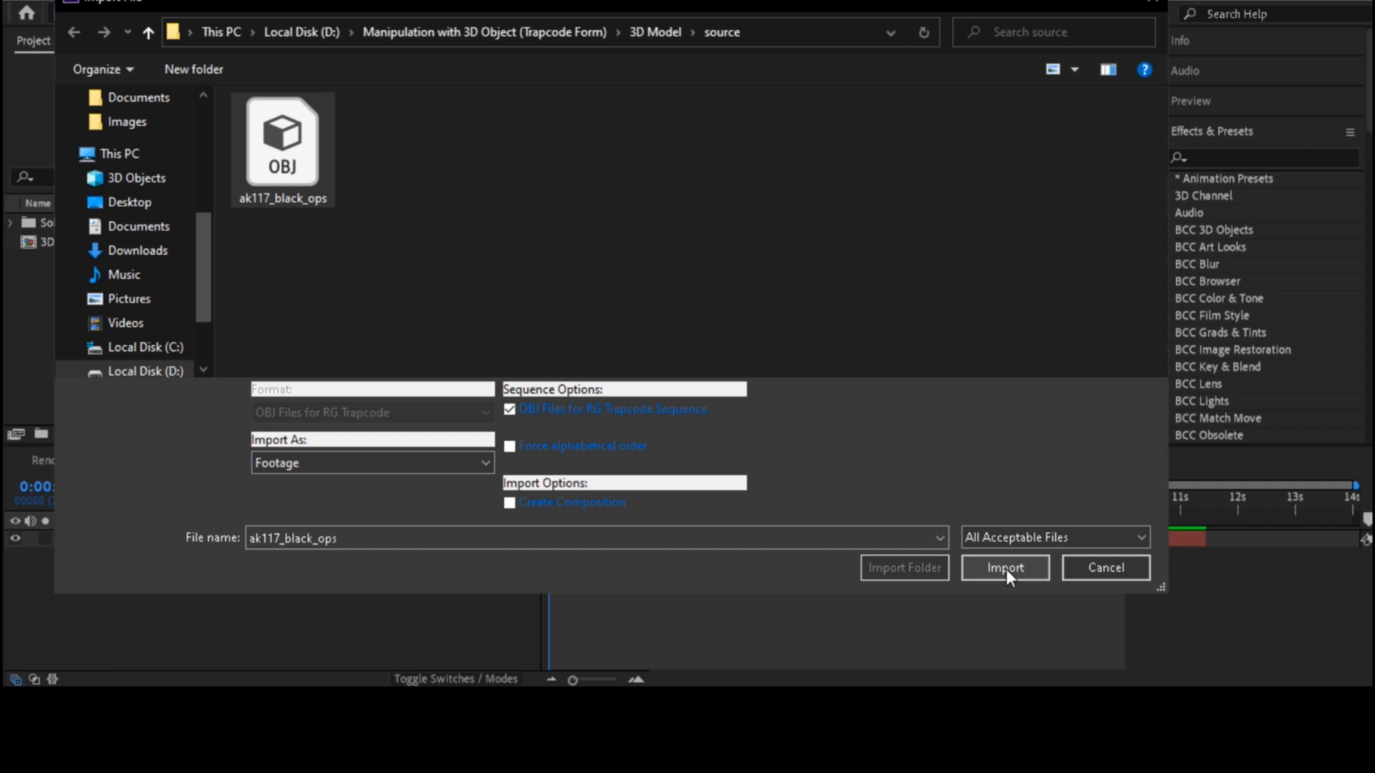
click(1007, 569)
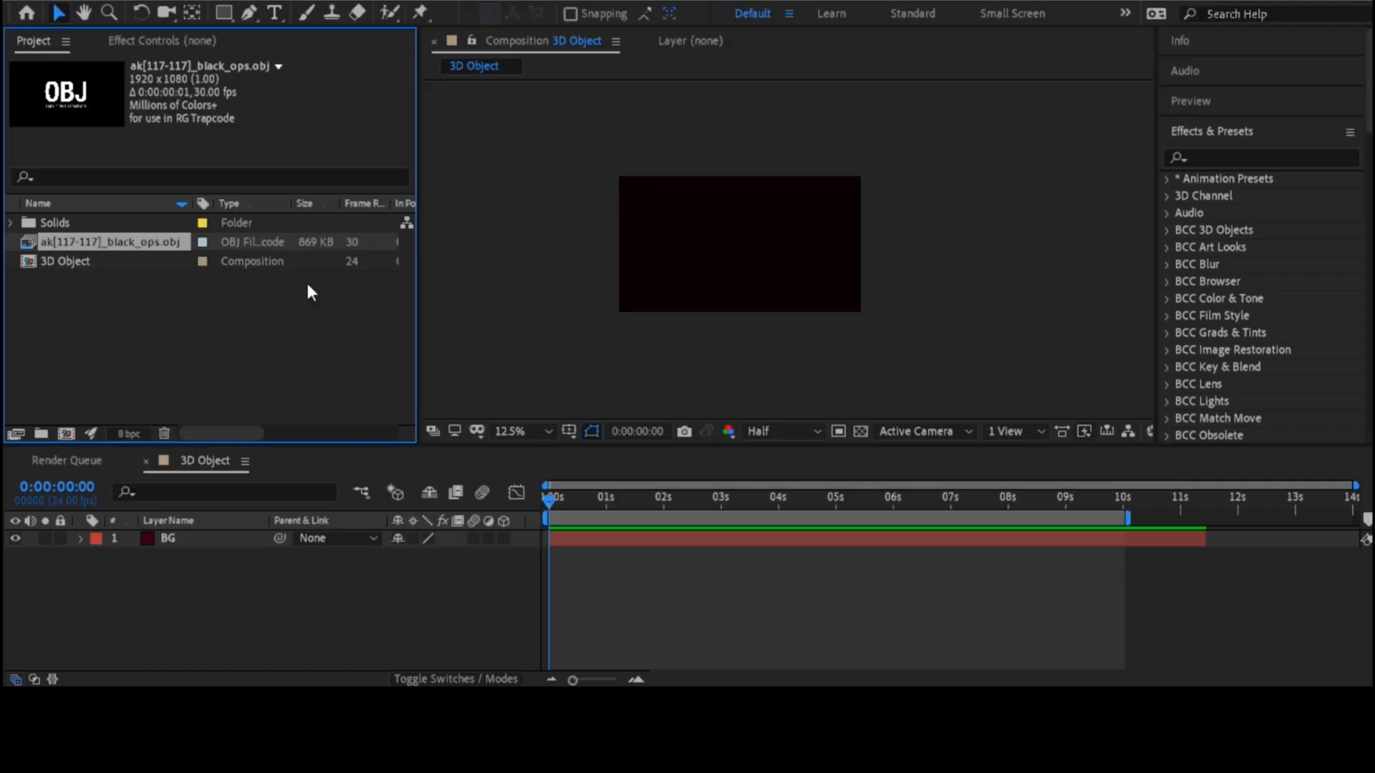
- Add the imported OBJ footage above the BG layer in the 3D Object composition and review the composition's settings
drag(108, 240, 195, 514)
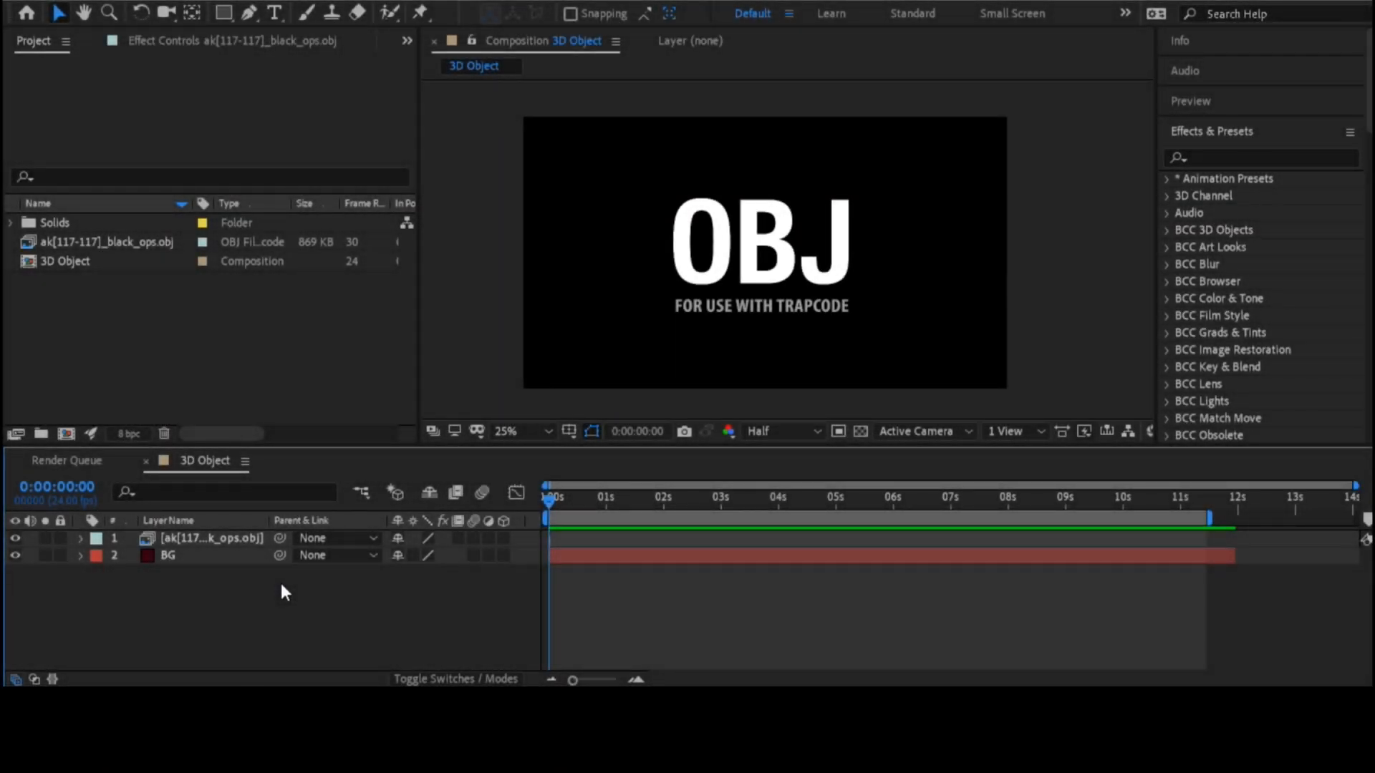
right_click(101, 263)
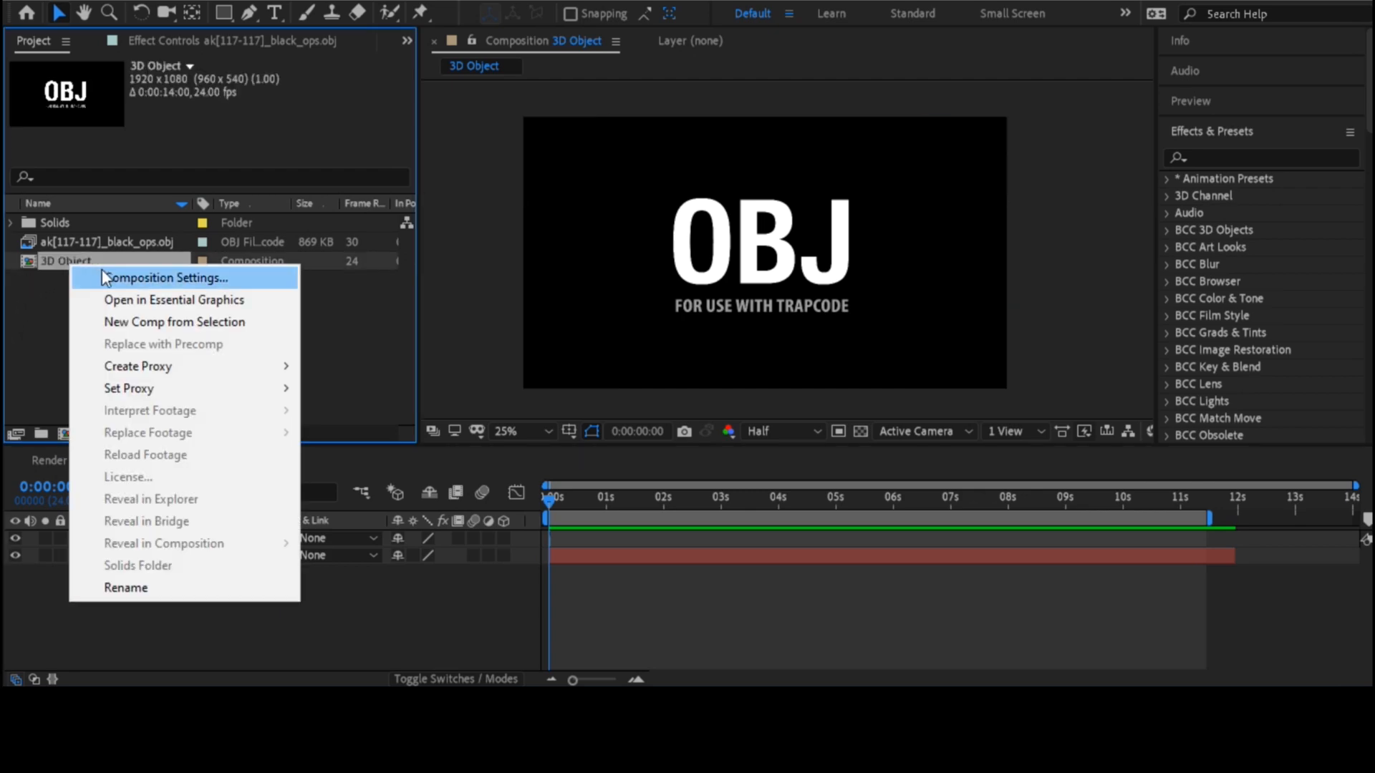
click(101, 269)
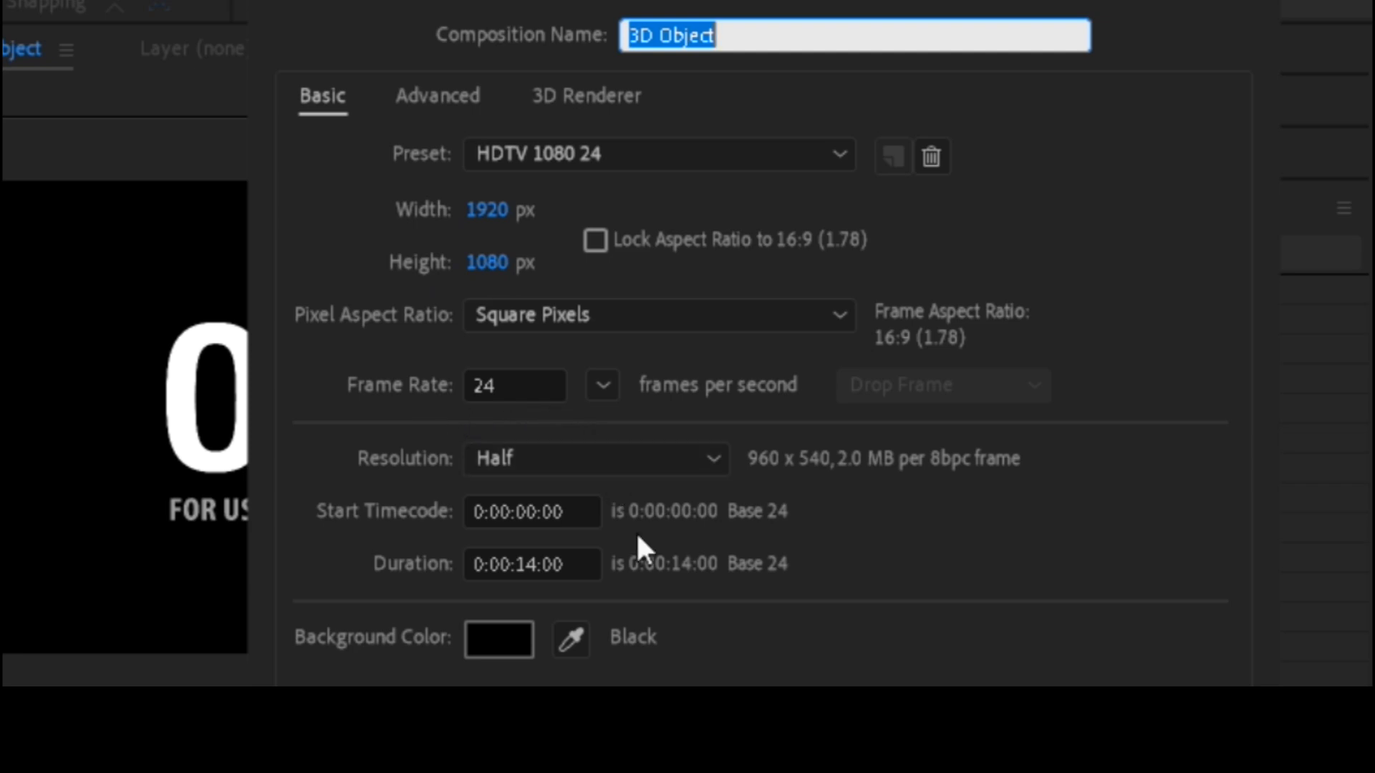
click(1154, 496)
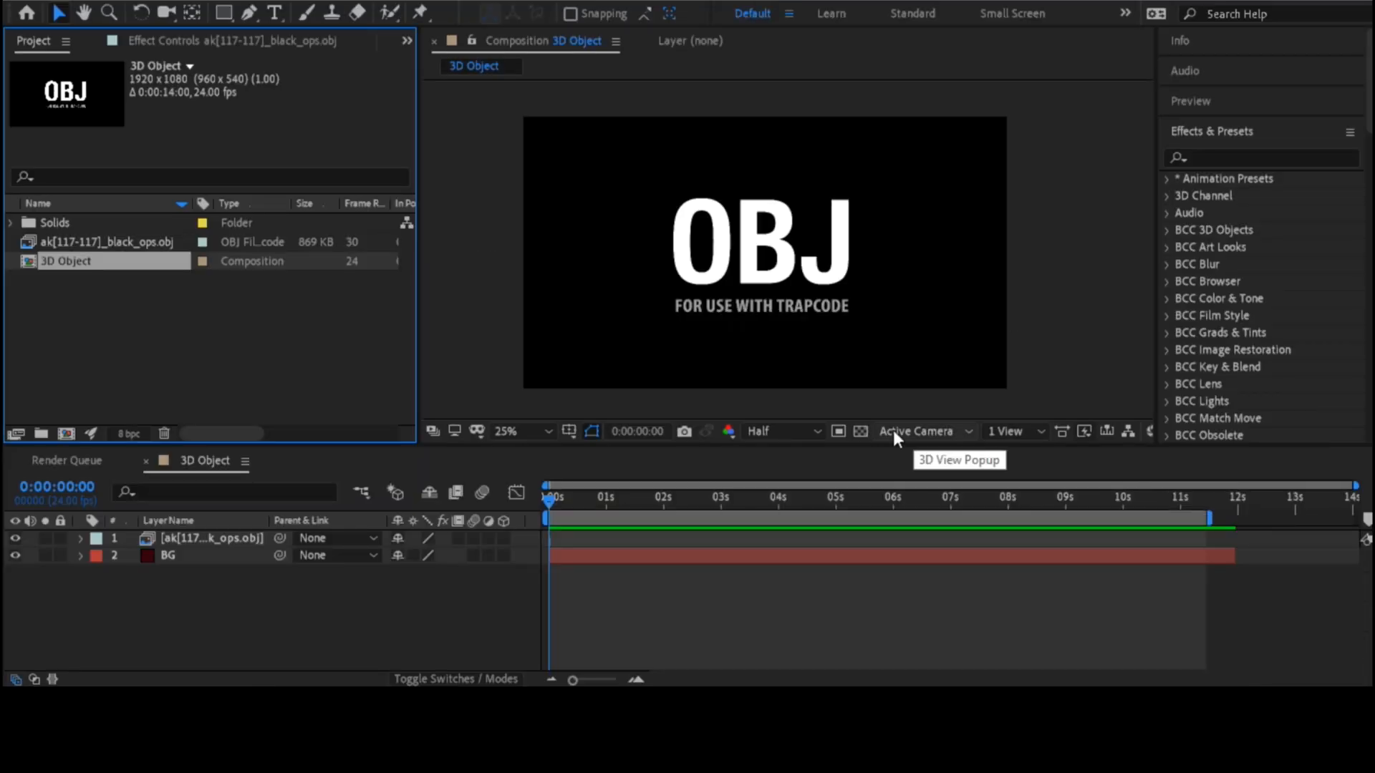
- Create a green 1920 x 1080 solid layer named Trapcode Form in the 3D Object composition
right_click(290, 593)
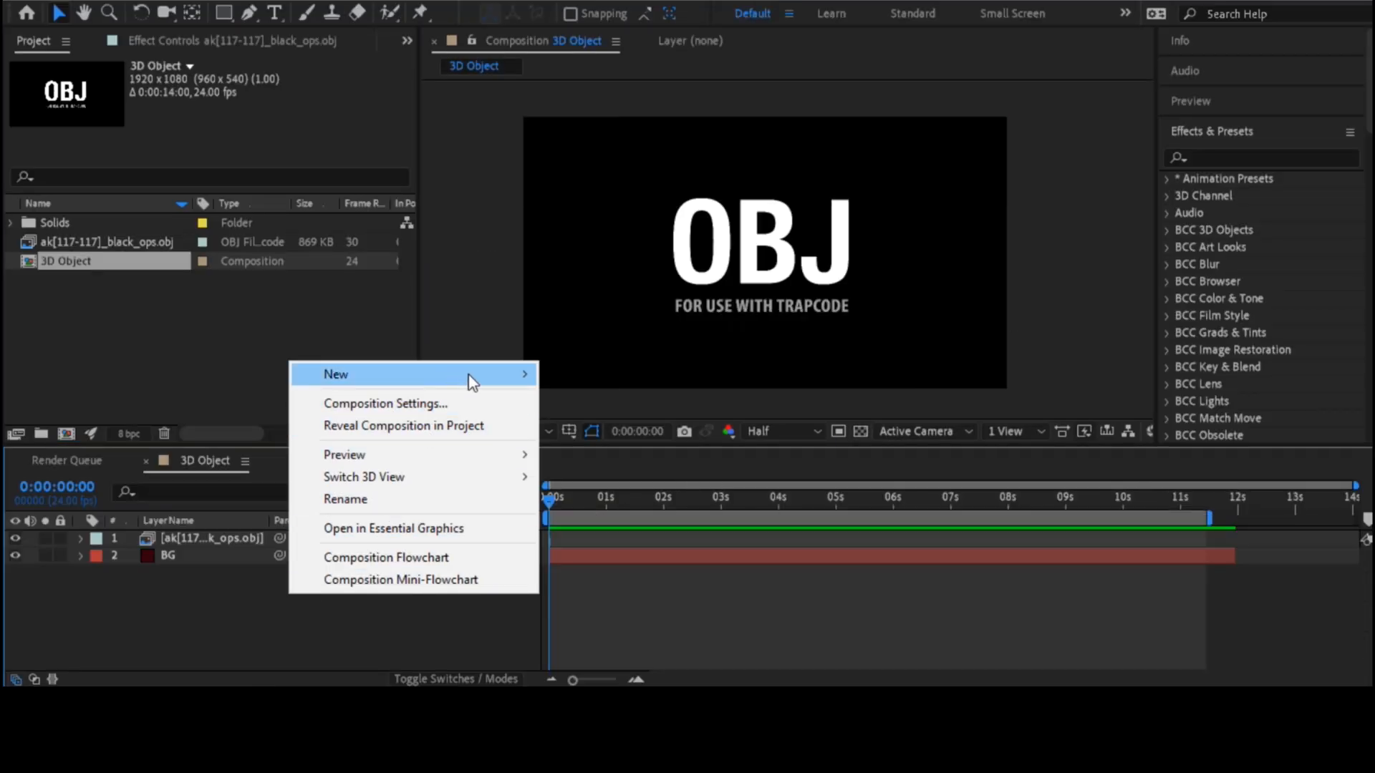
mouse_move(503, 376)
click(630, 424)
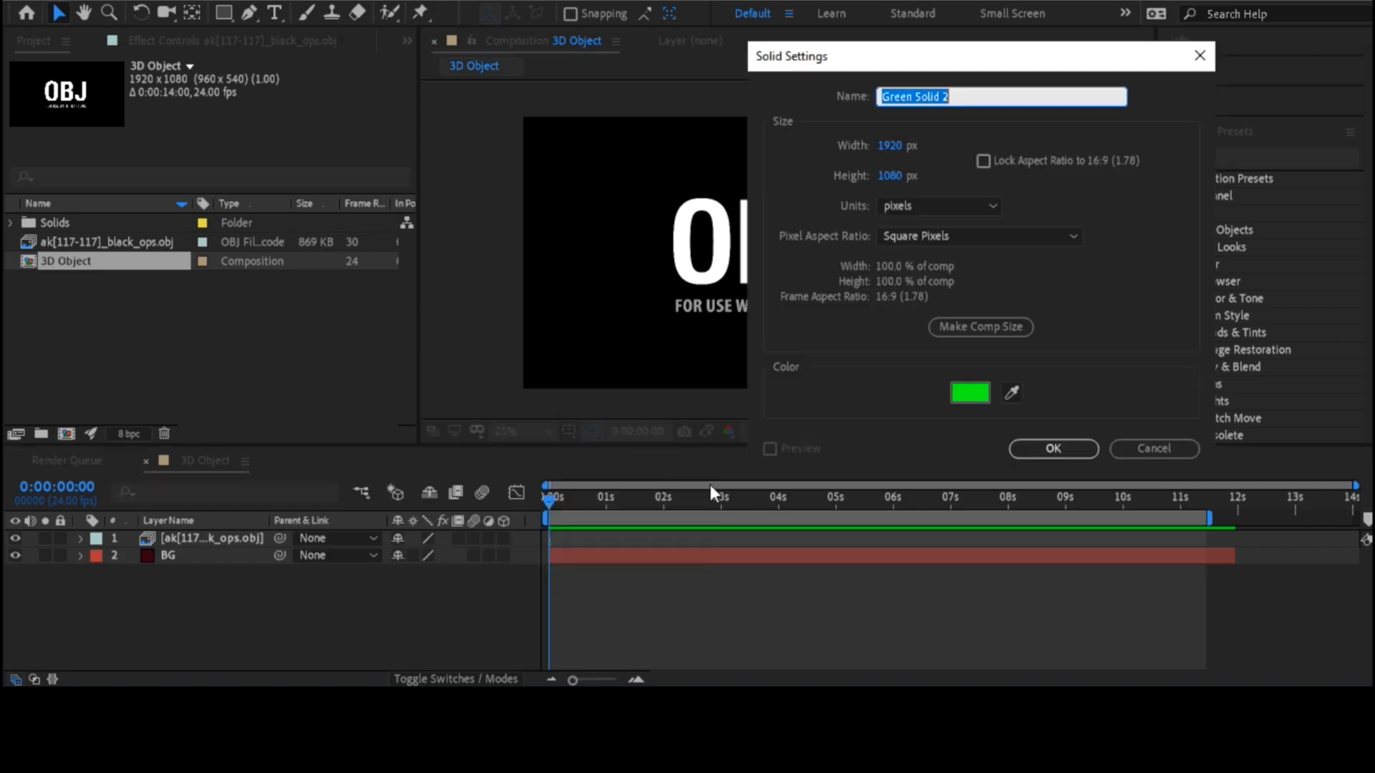
text(Trapcode Form)
key(Return)
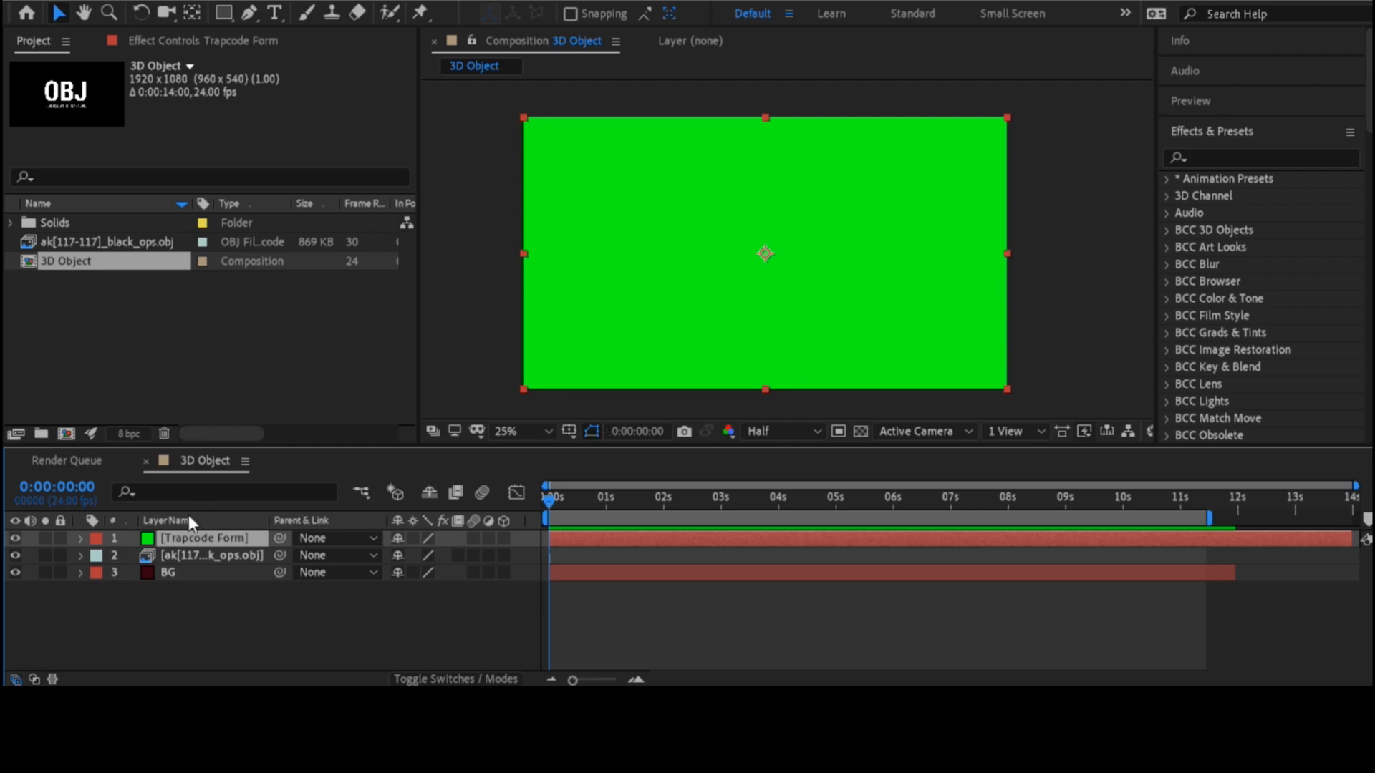
- Apply the Form effect to the Trapcode Form solid
key(ctrl+space)
text(F)
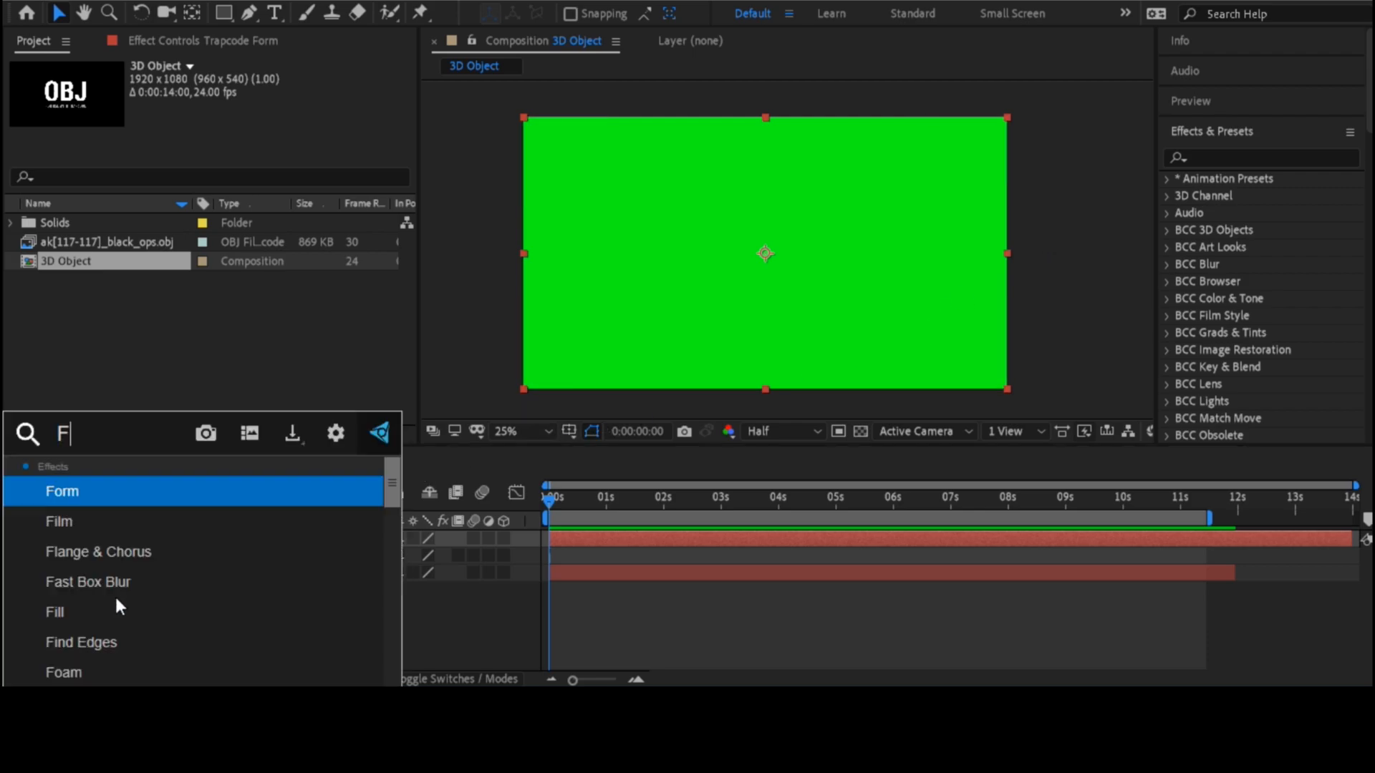
text(or)
key(Return)
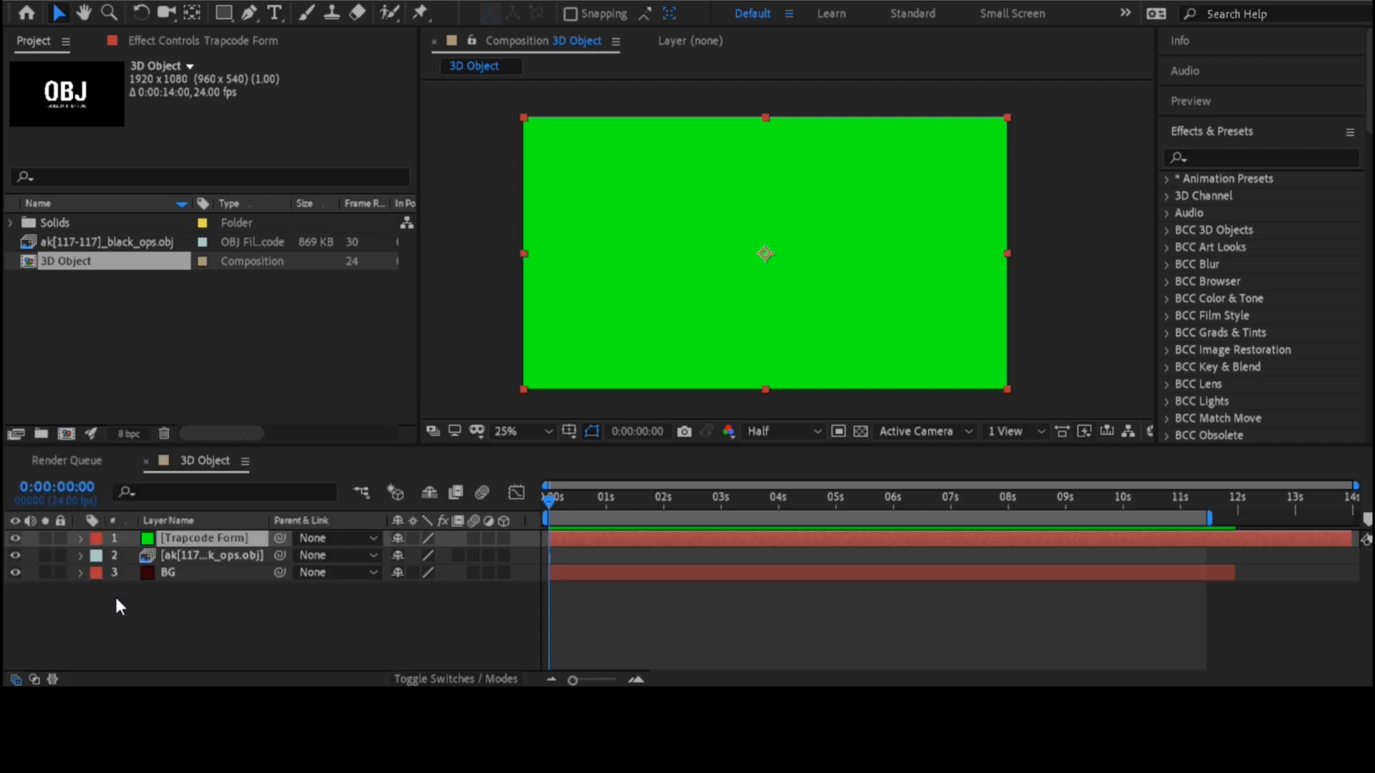
- Set the effect's Base Form to OBJ Model and choose the ak[117-117]_black_ops.obj layer as its 3D model
click(263, 210)
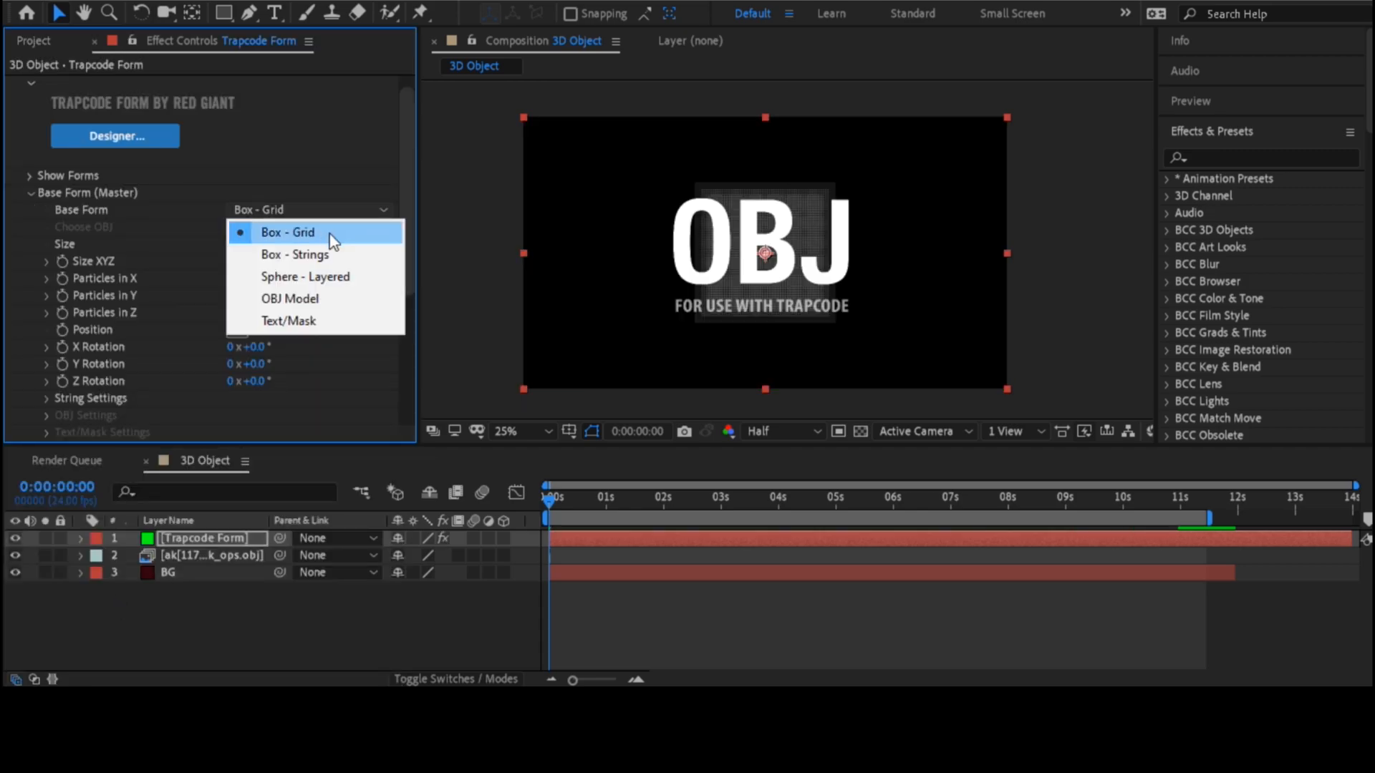
click(300, 304)
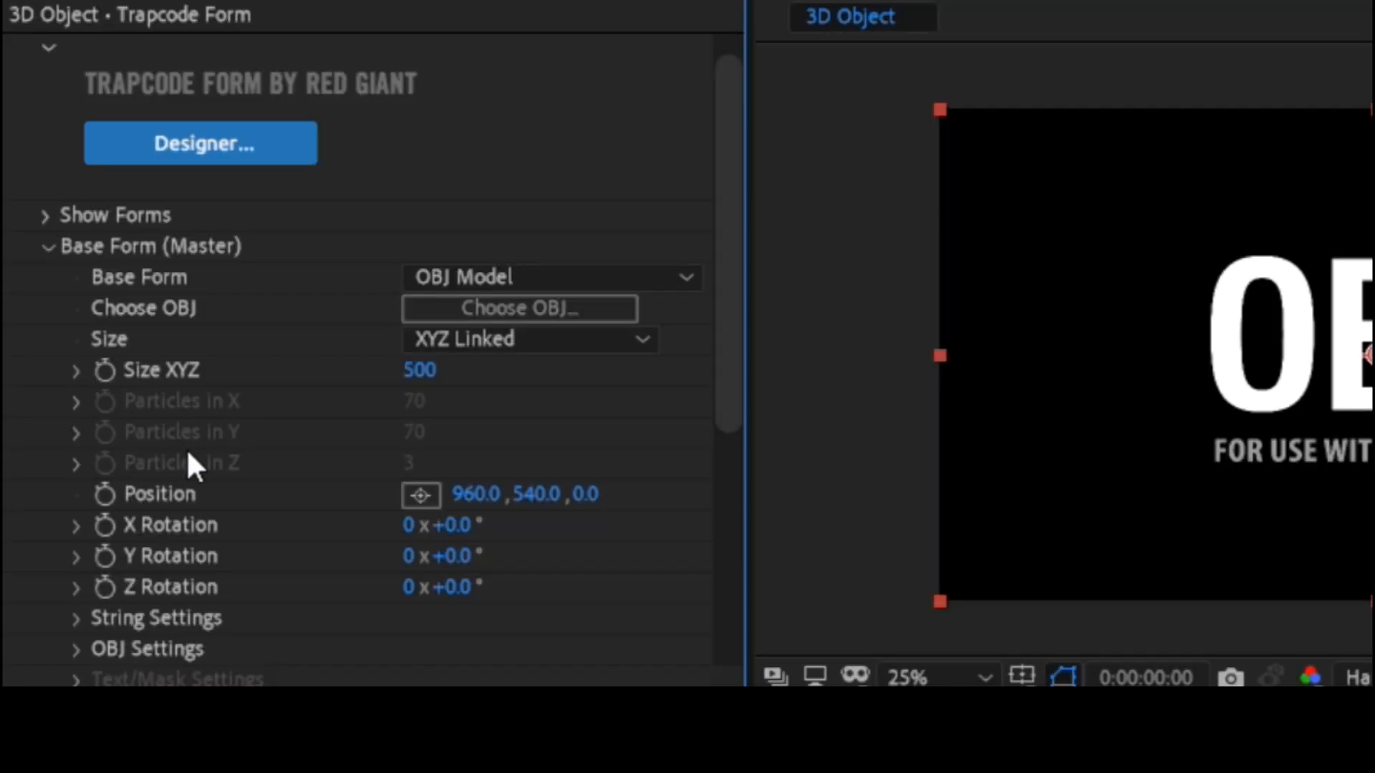
scroll(69, 371, down, 2)
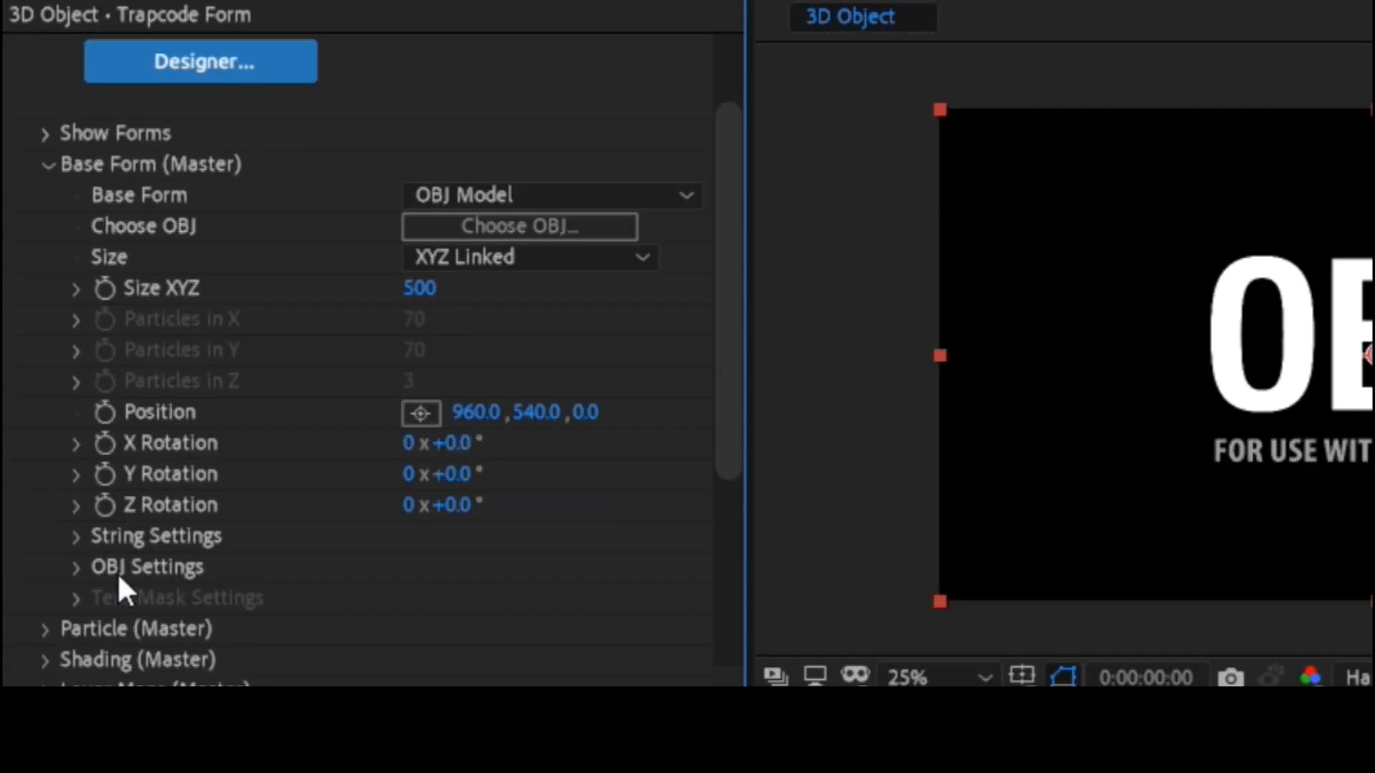
click(76, 567)
scroll(266, 583, down, 3)
click(451, 401)
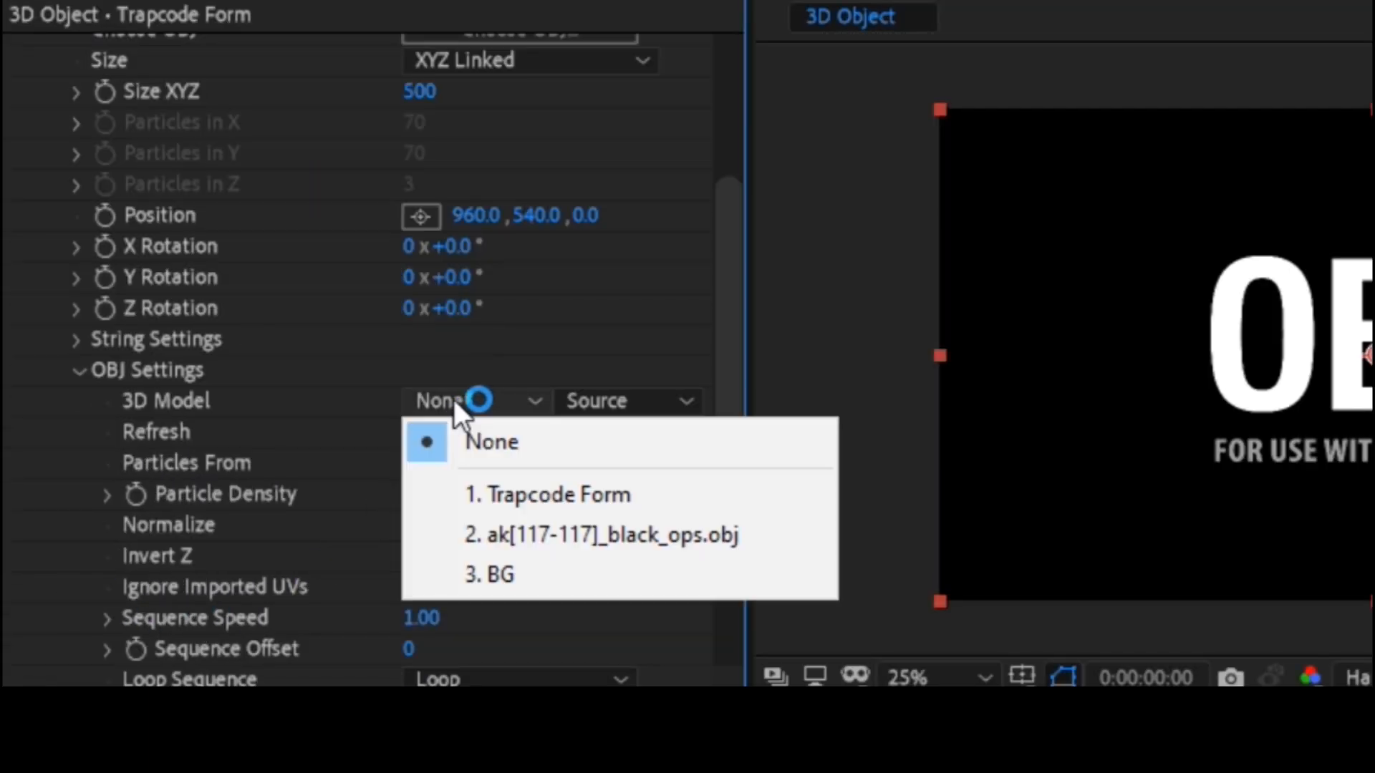
click(657, 533)
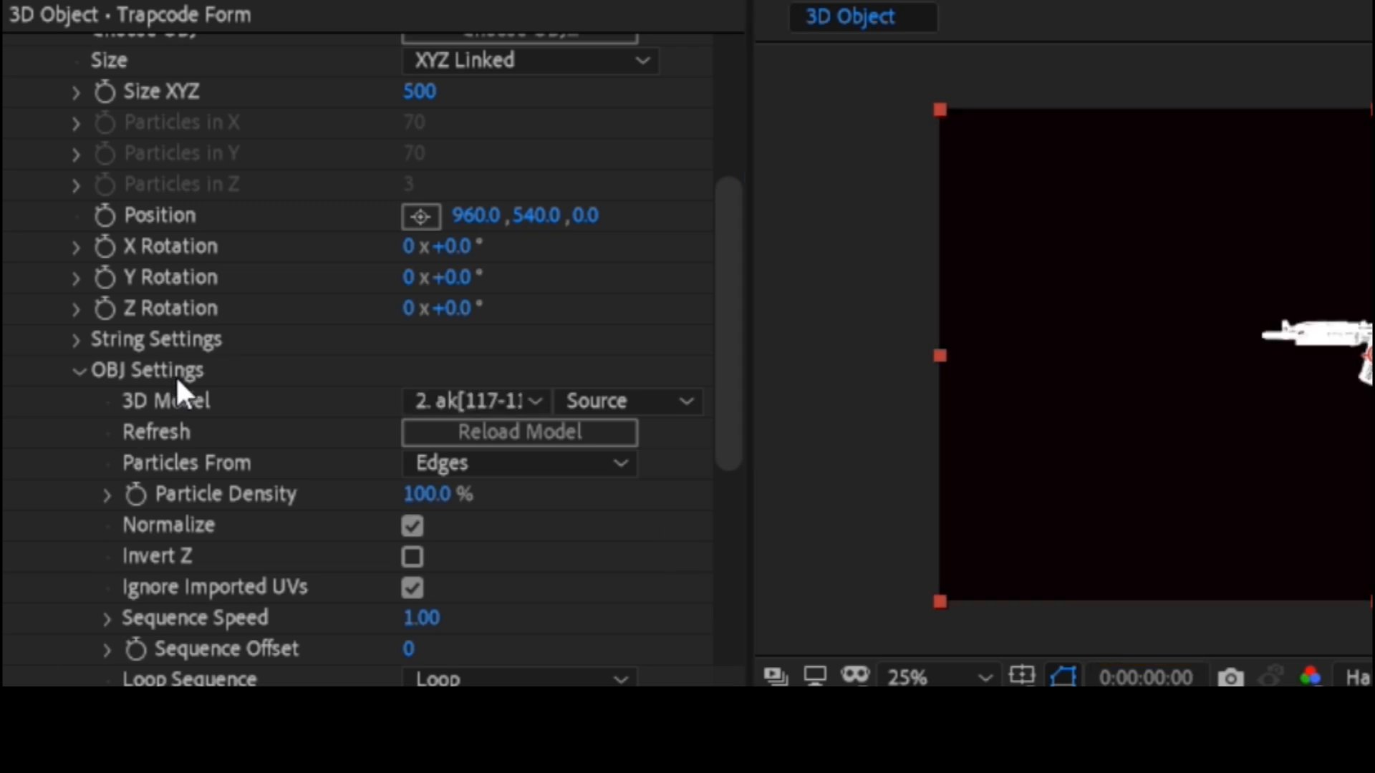
- Set the base form's Z position to -1663 and its Y Rotation to -175°
scroll(275, 380, up, 3)
scroll(273, 375, up, 2)
scroll(273, 375, down, 3)
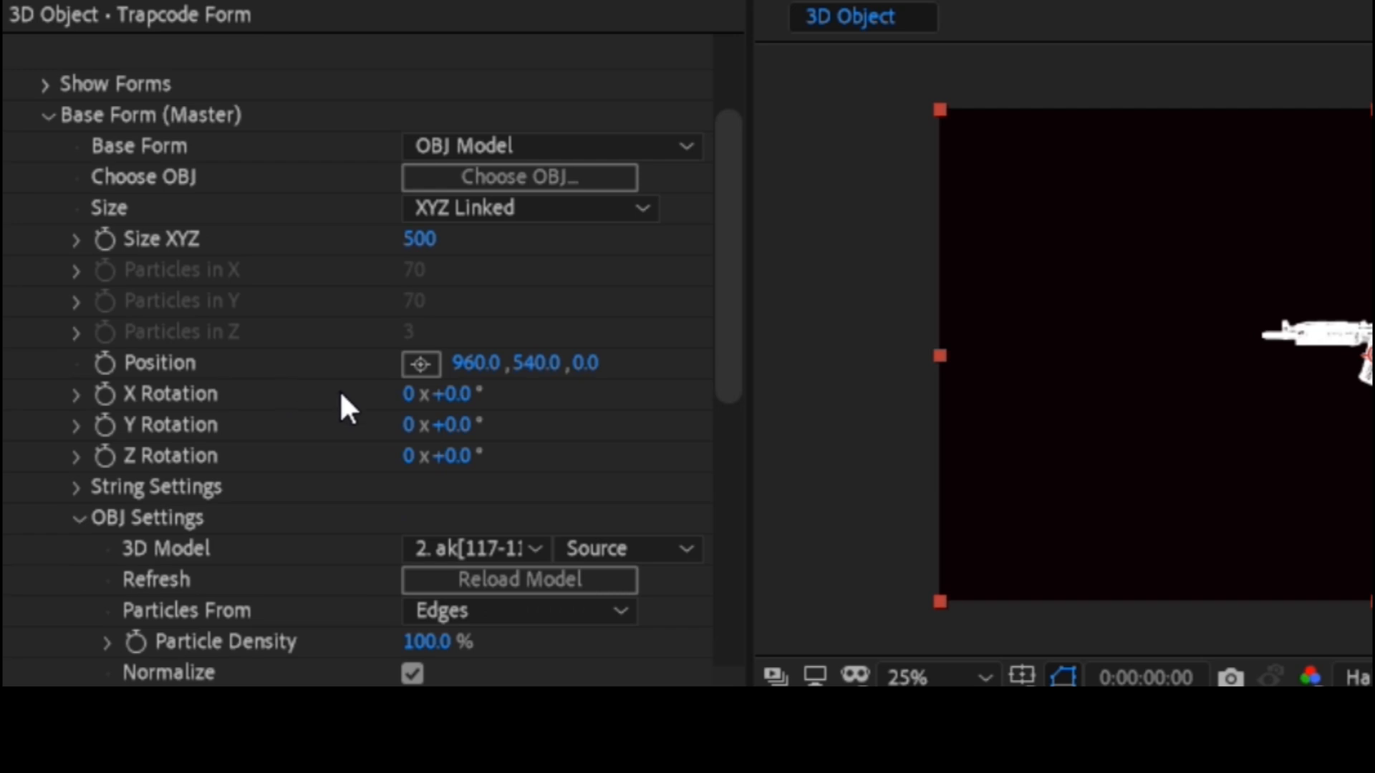
drag(583, 363, 619, 373)
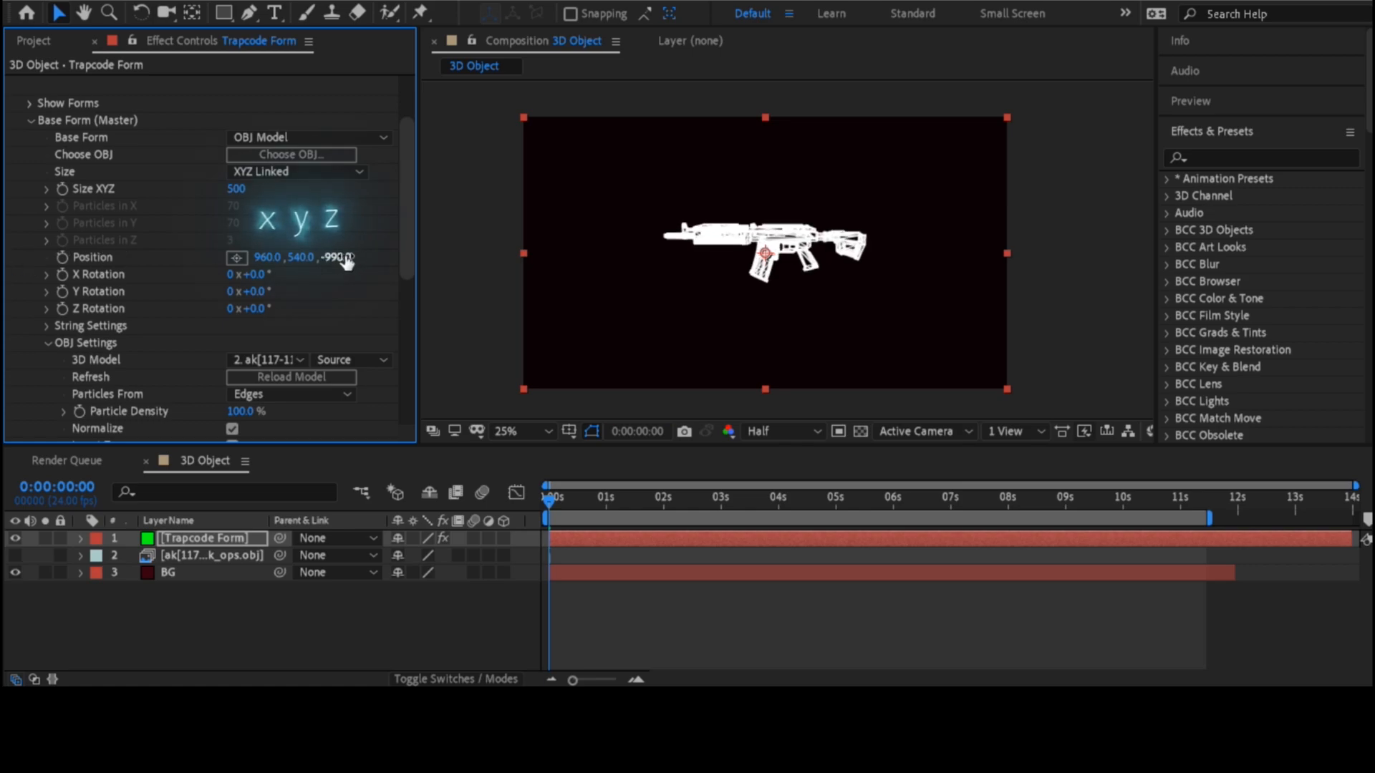
drag(336, 258, 366, 264)
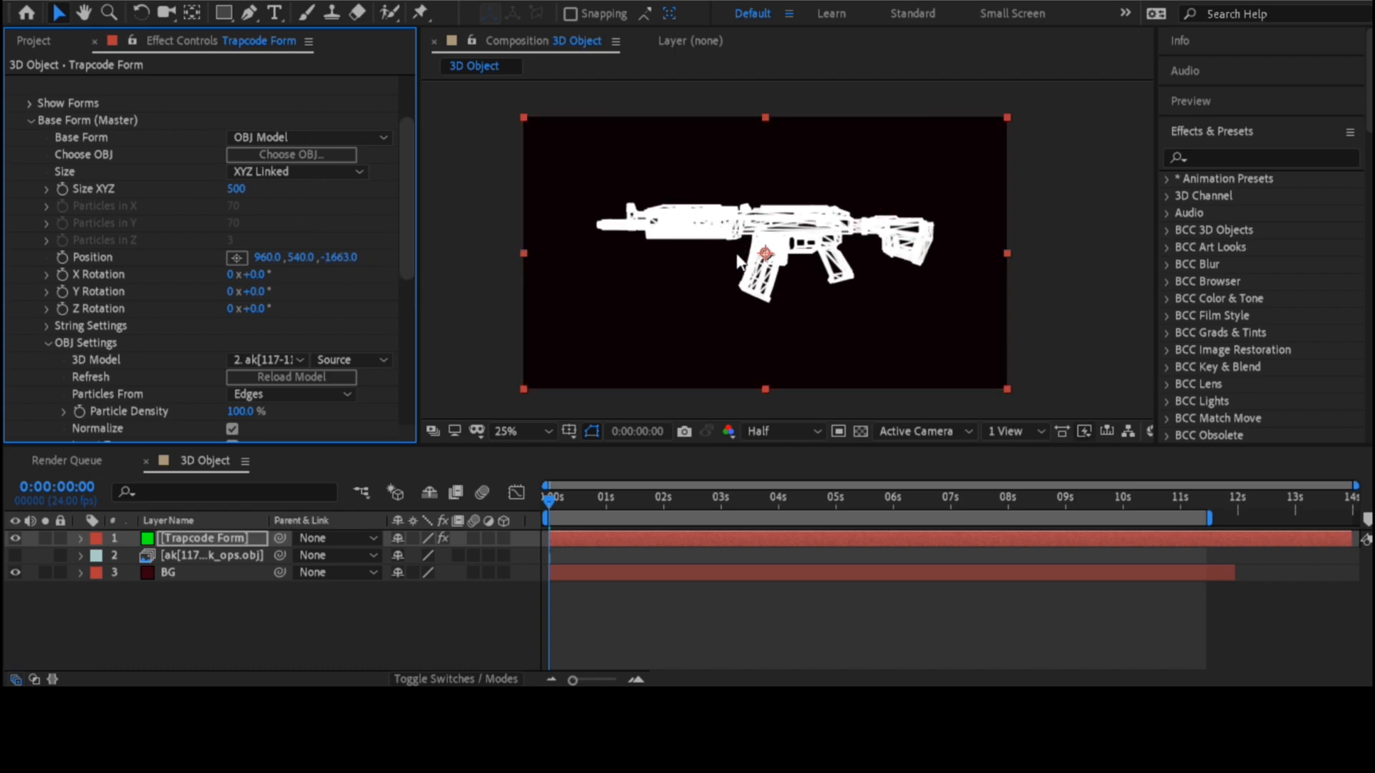
drag(252, 291, 77, 297)
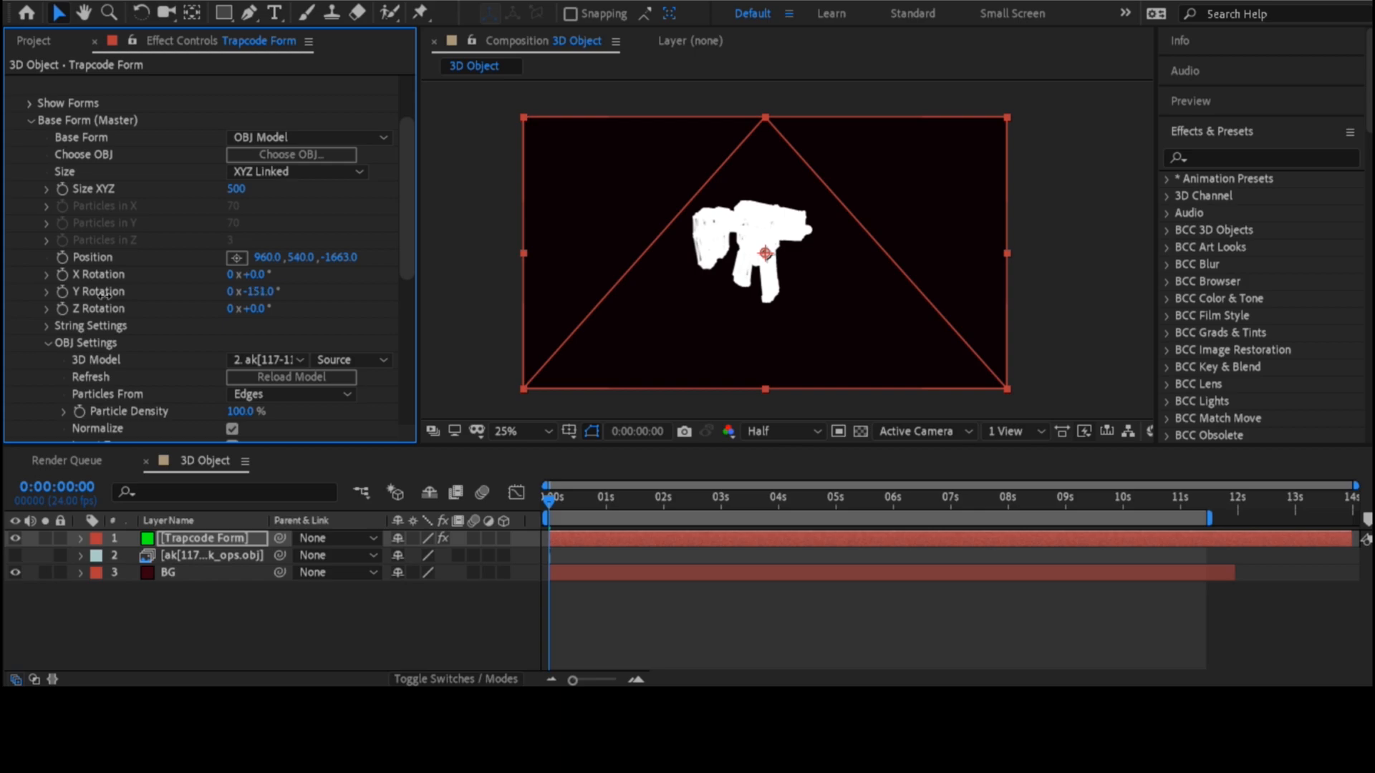
drag(91, 291, 80, 301)
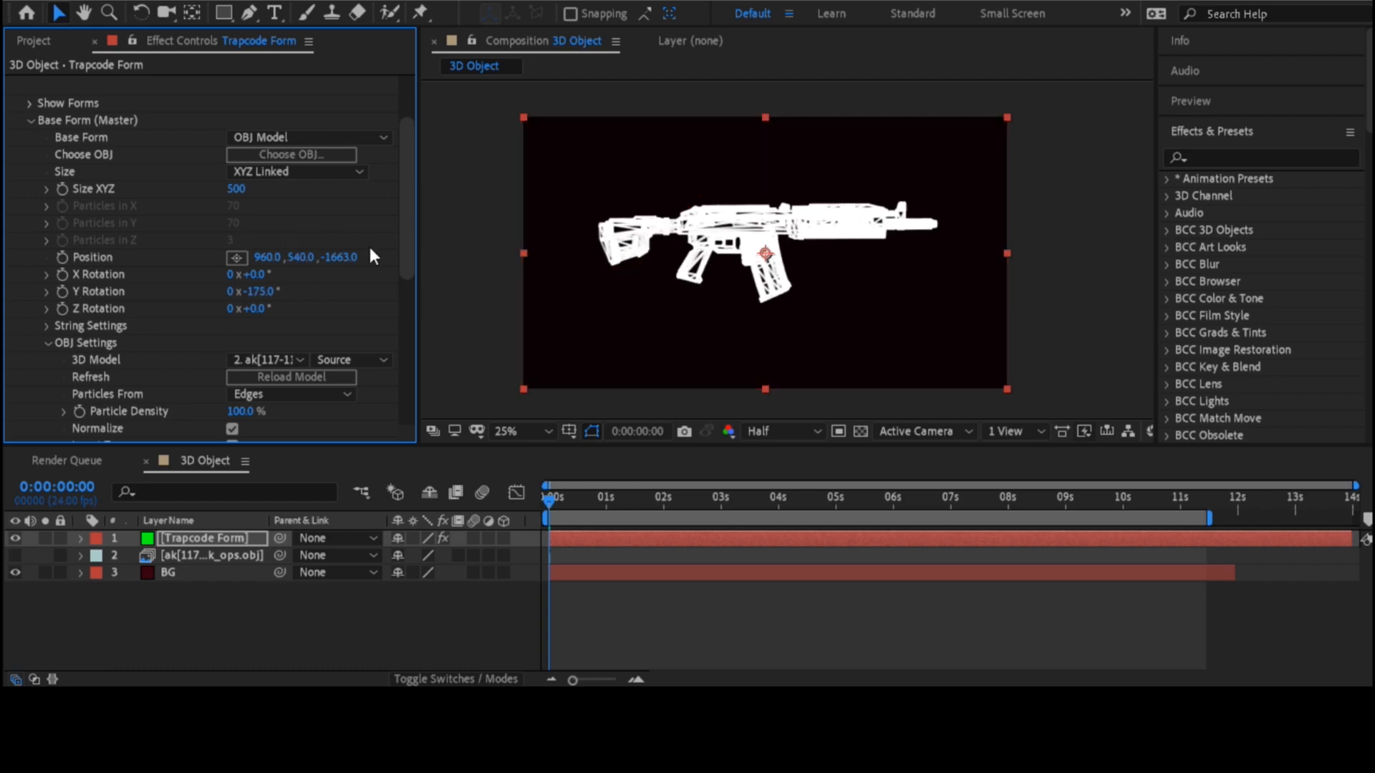
- Set the OBJ model's Particles From option to Vertices and collapse the OBJ Settings
scroll(369, 249, down, 3)
click(290, 304)
key(Escape)
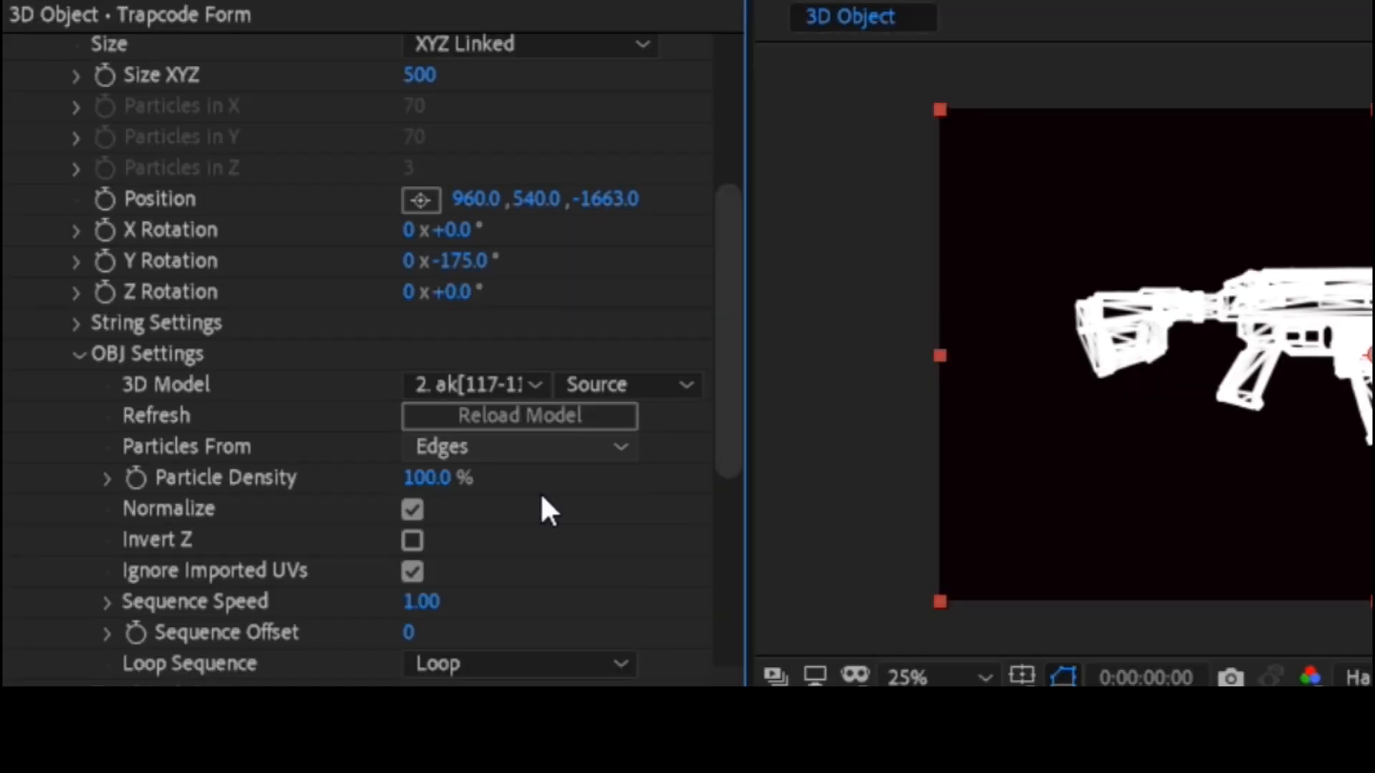
click(570, 446)
click(569, 429)
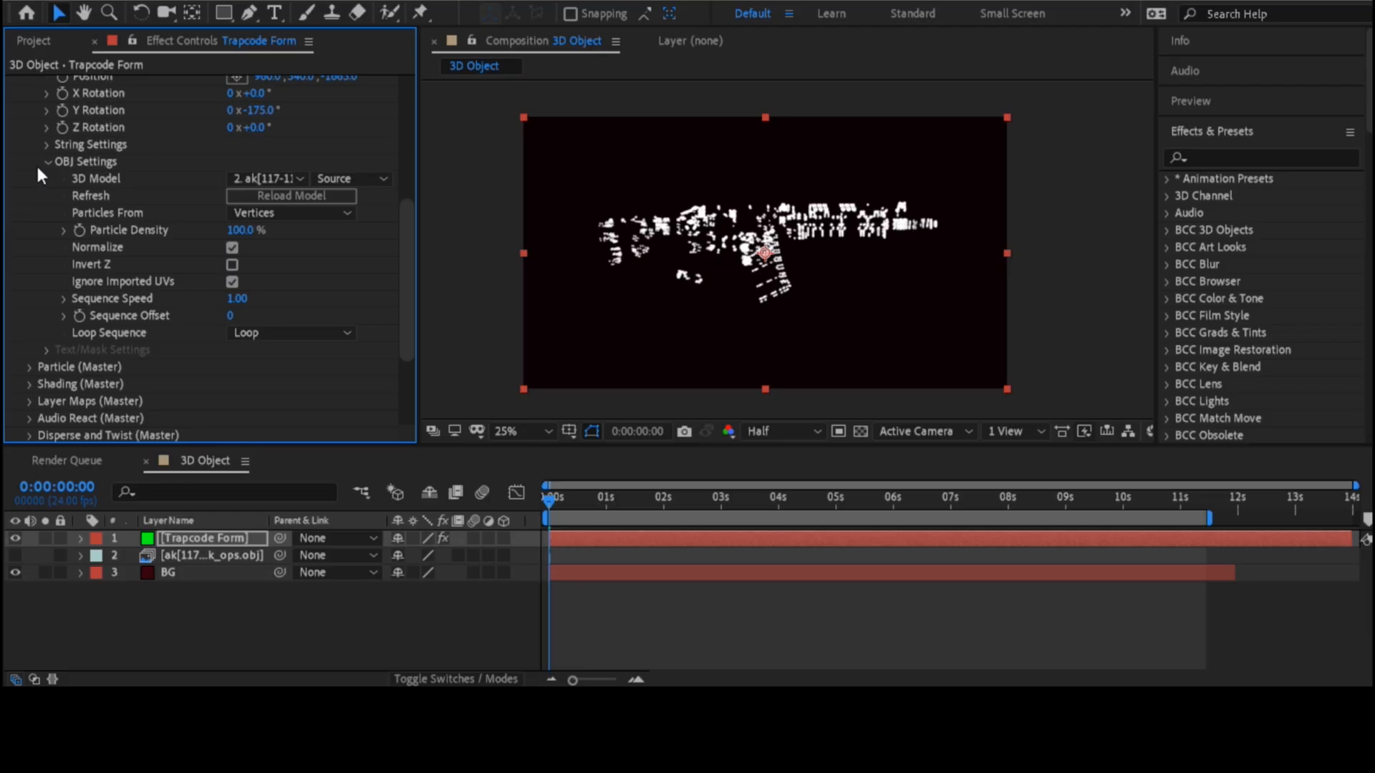
click(47, 159)
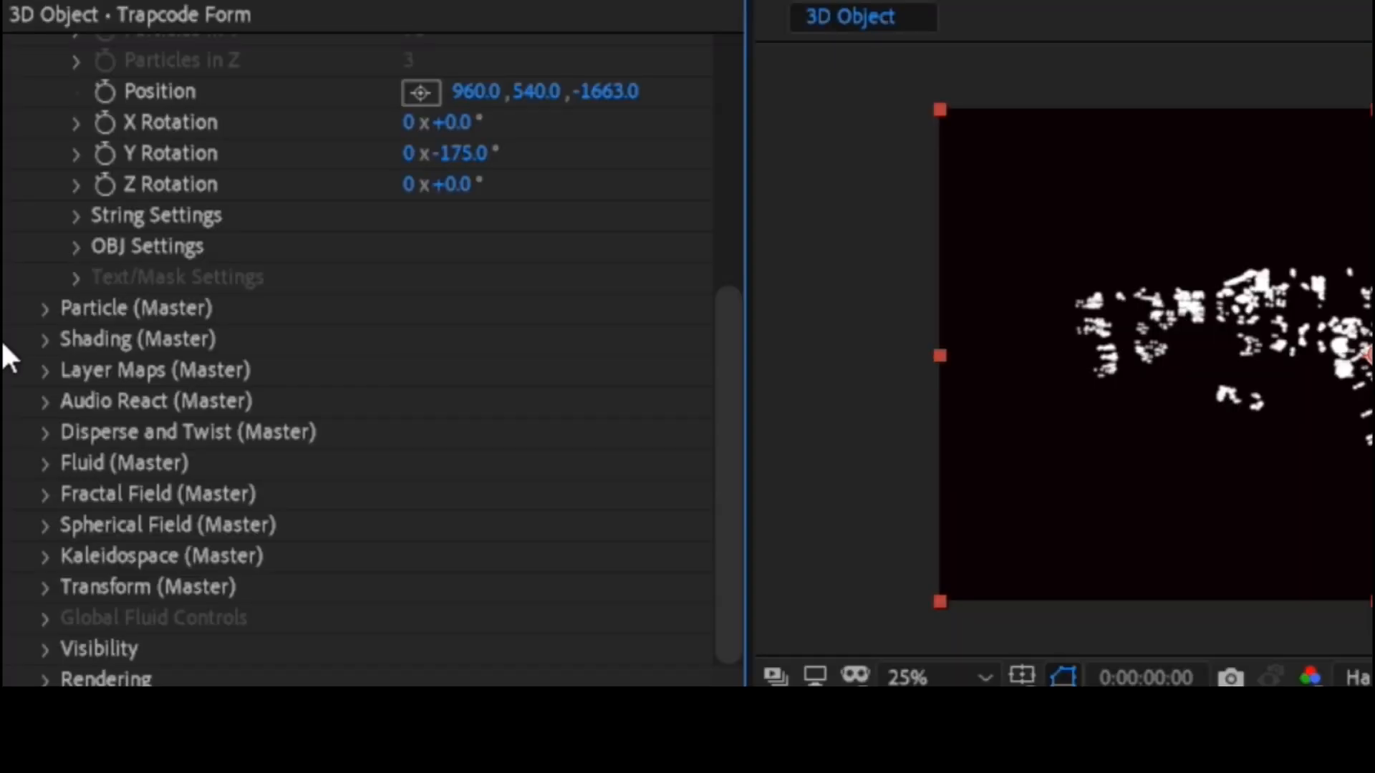
- Set the master particle's Set Color option to Over X
click(45, 308)
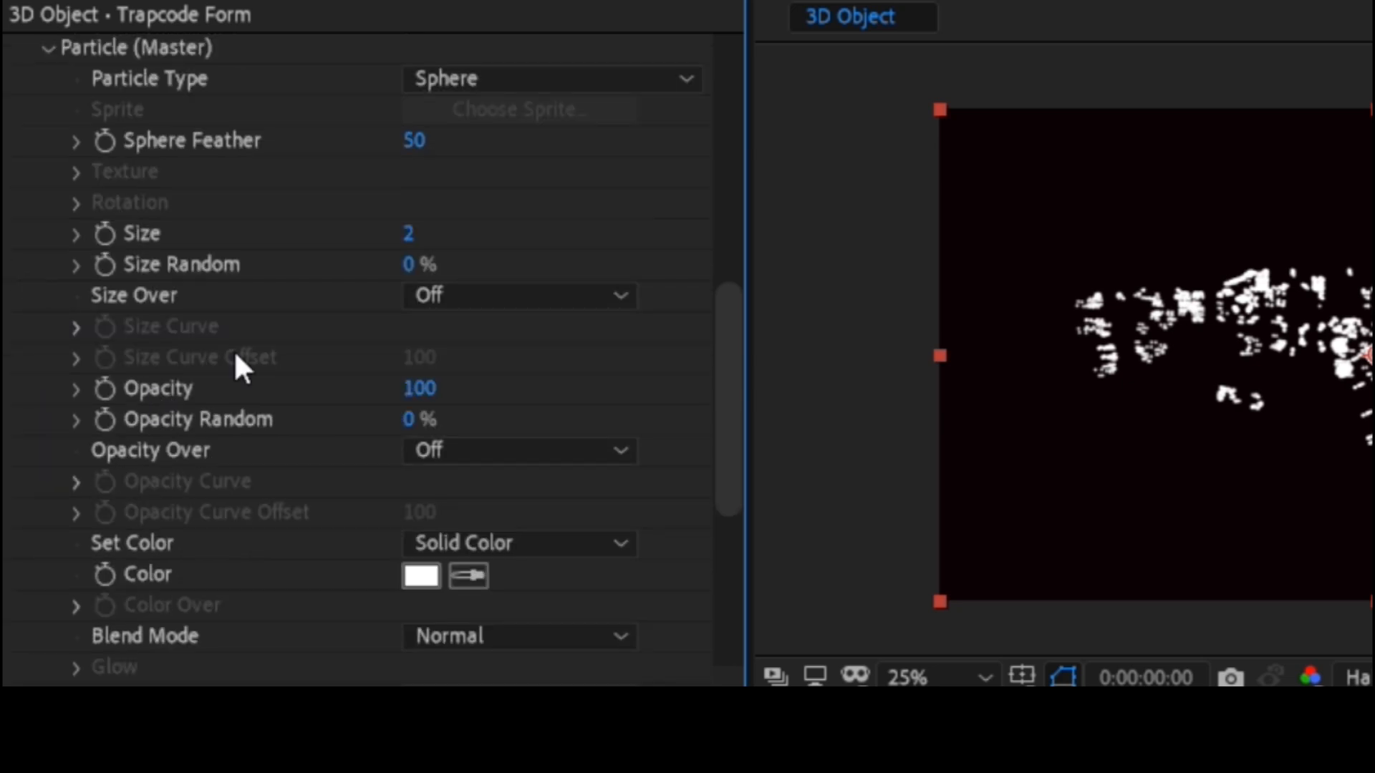
scroll(624, 499, down, 2)
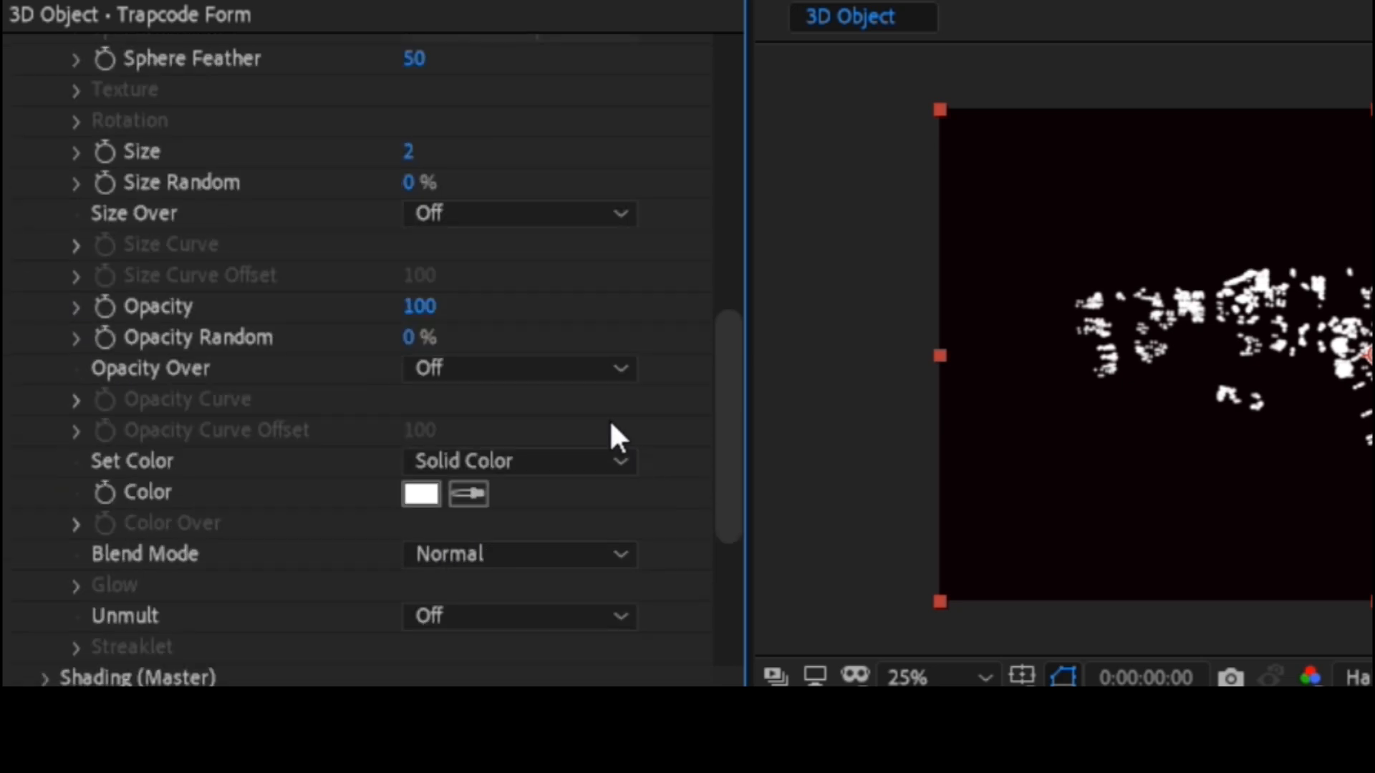
click(581, 462)
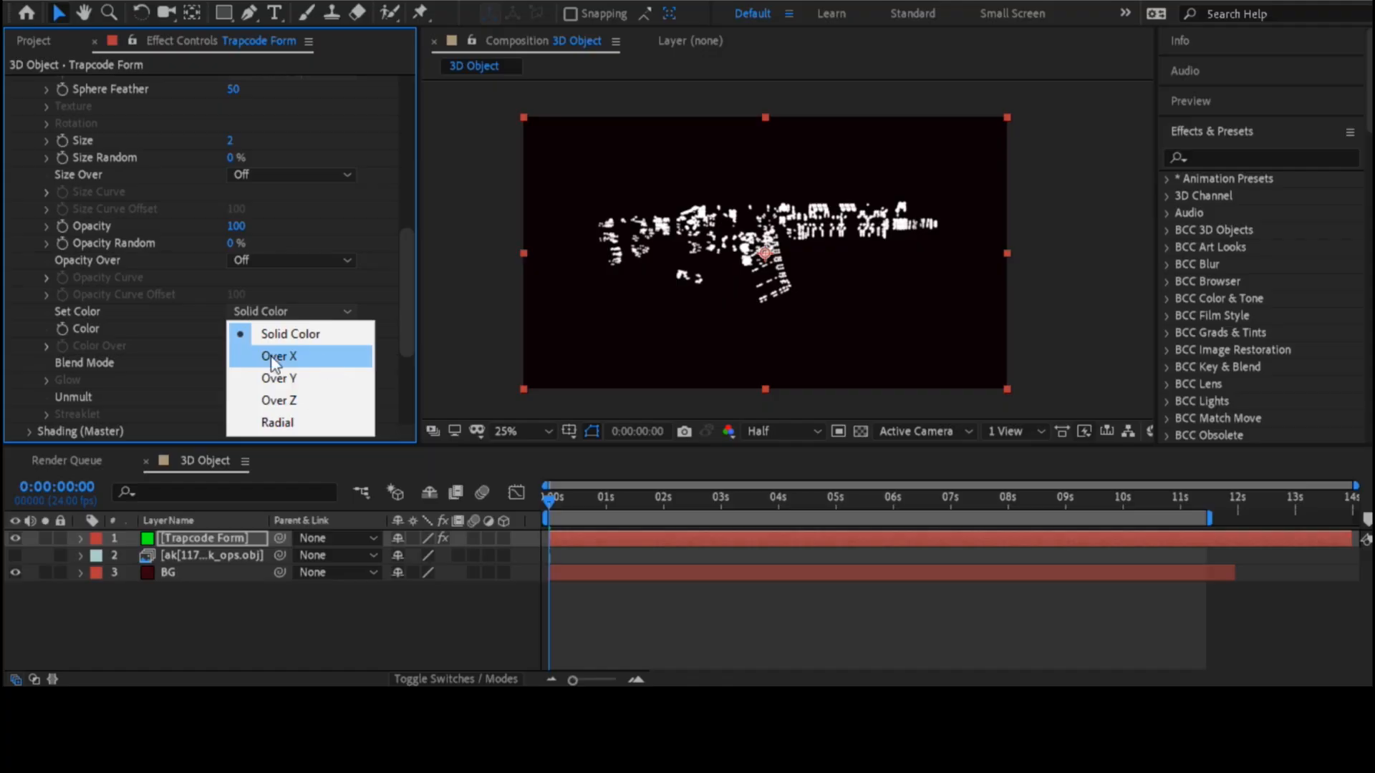
click(575, 487)
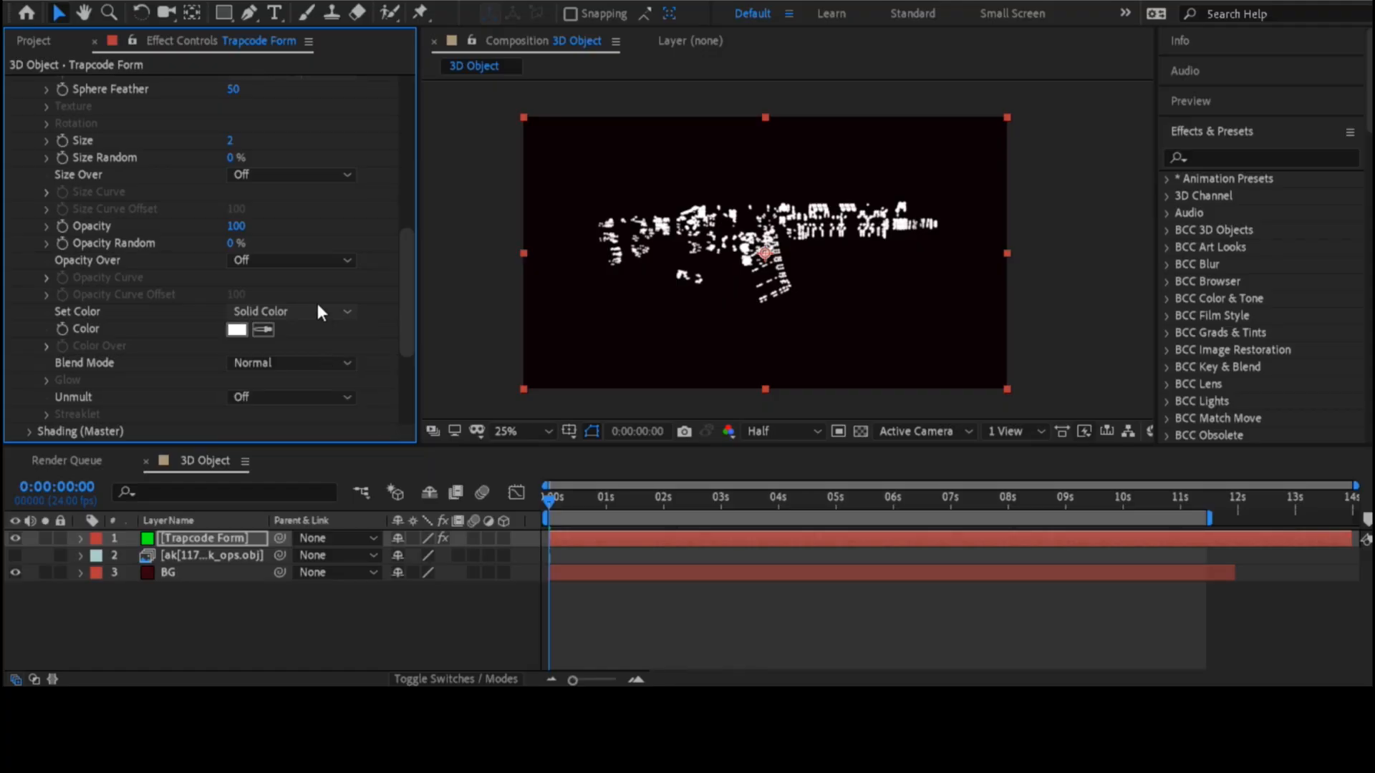
click(315, 311)
click(316, 328)
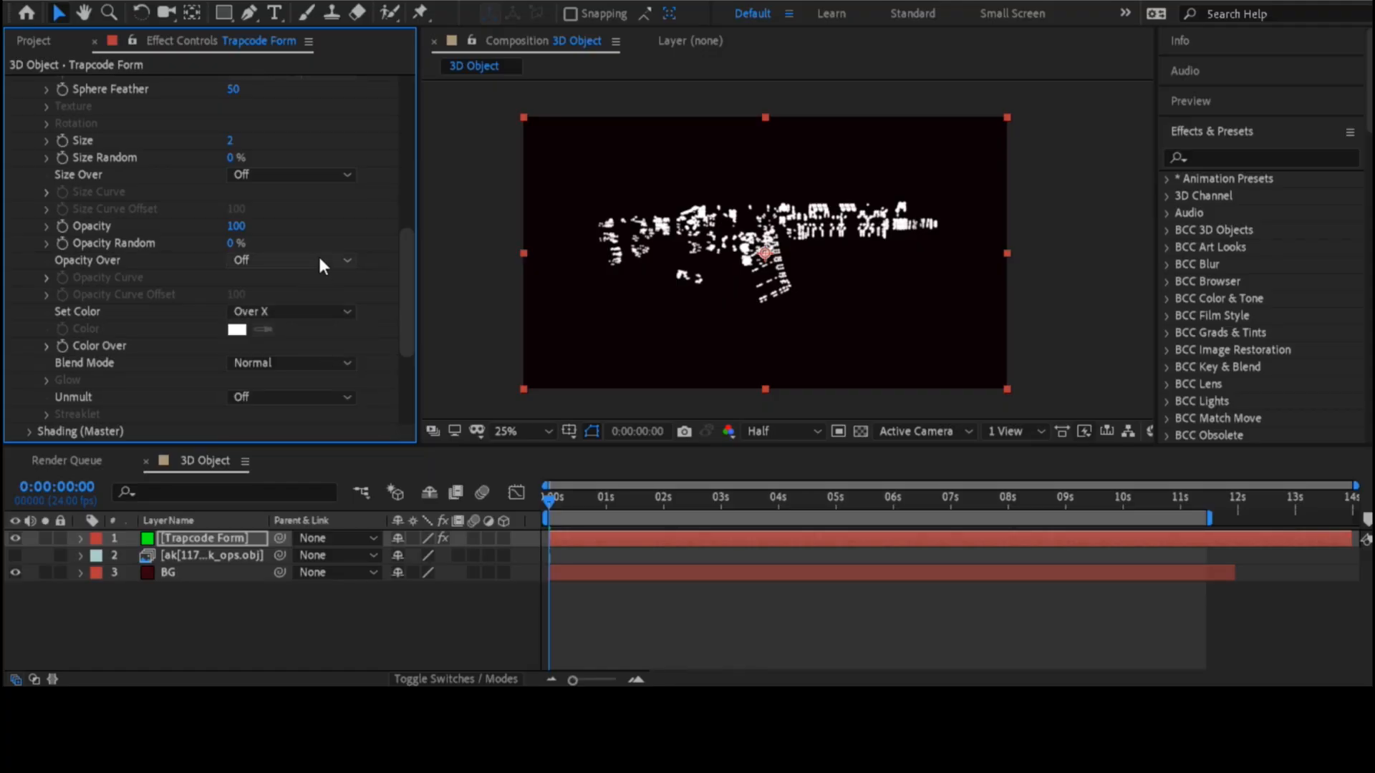
- Apply the white-cyan-blue gradient preset to Color Over and start keyframing it at 0 seconds
click(46, 346)
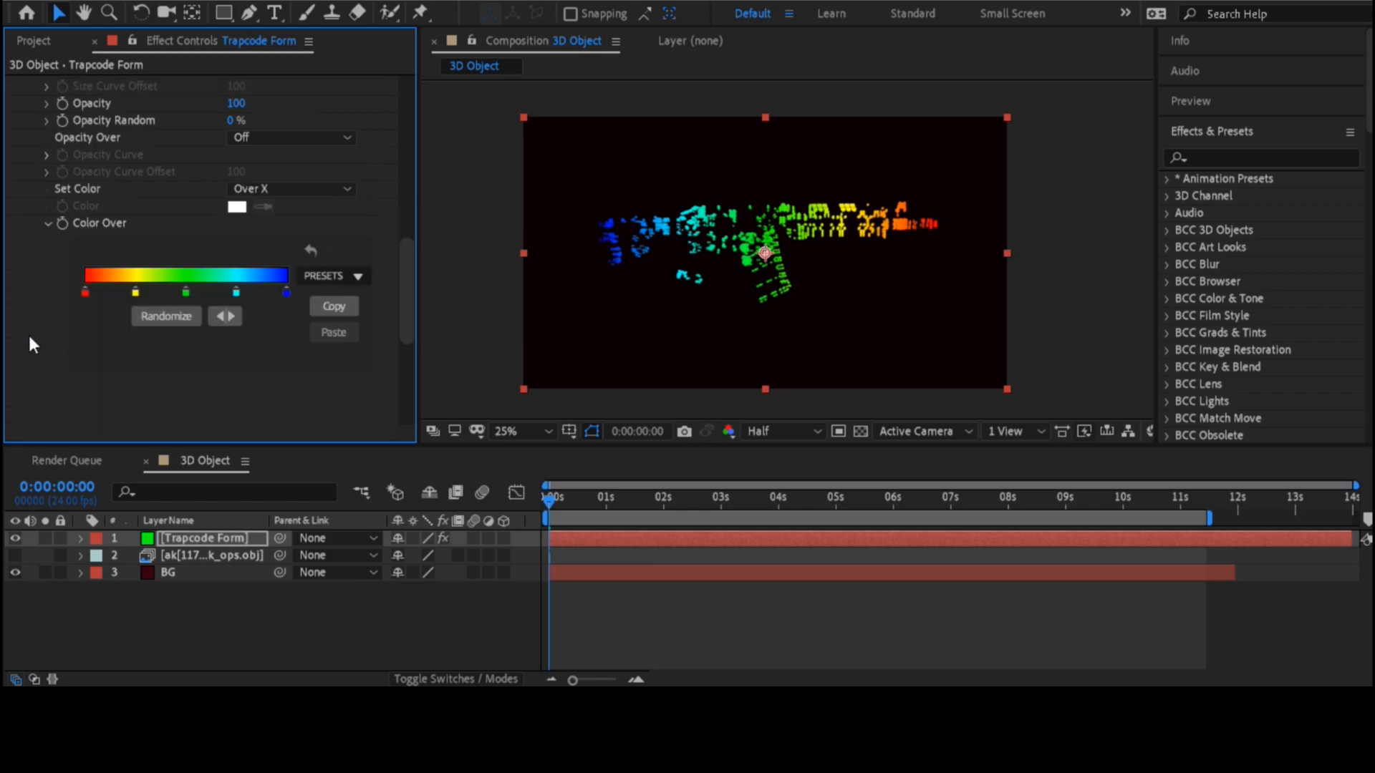
click(358, 275)
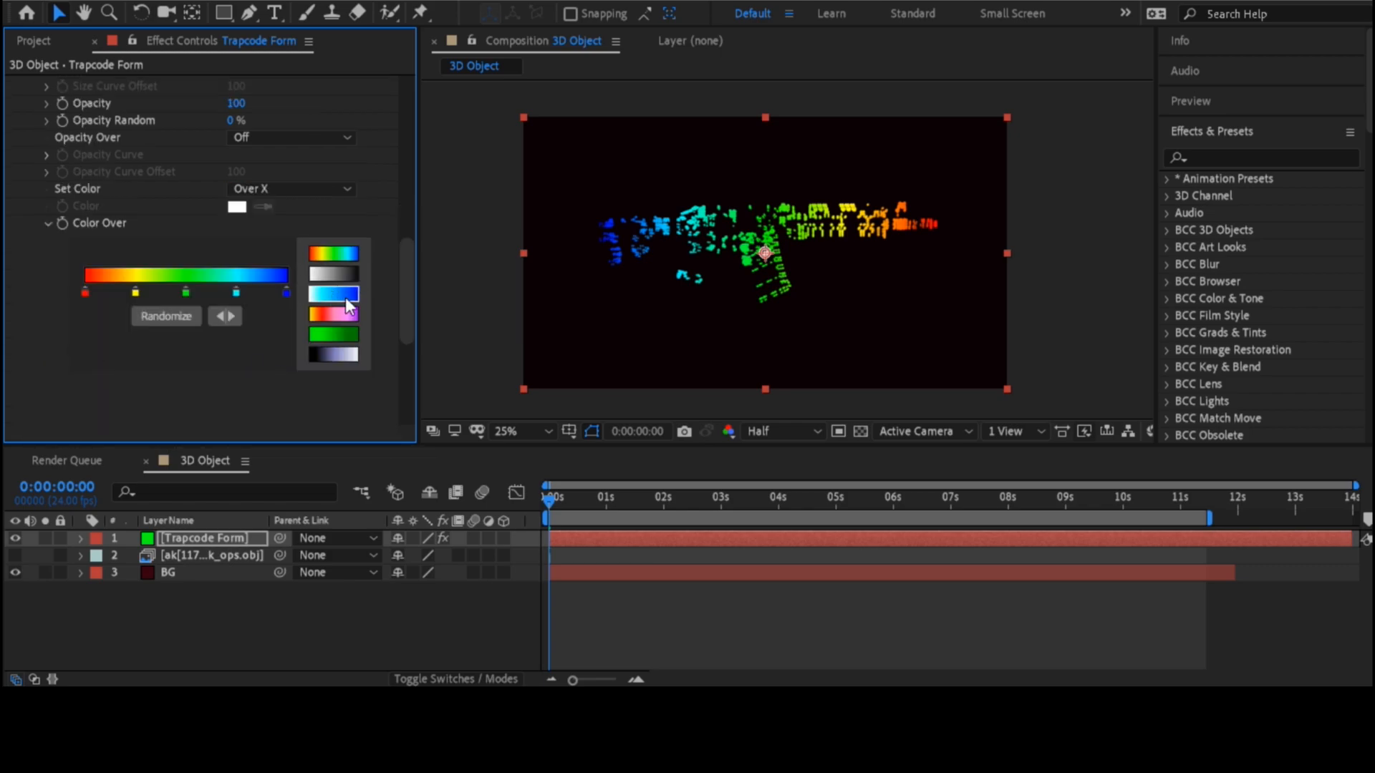
click(349, 306)
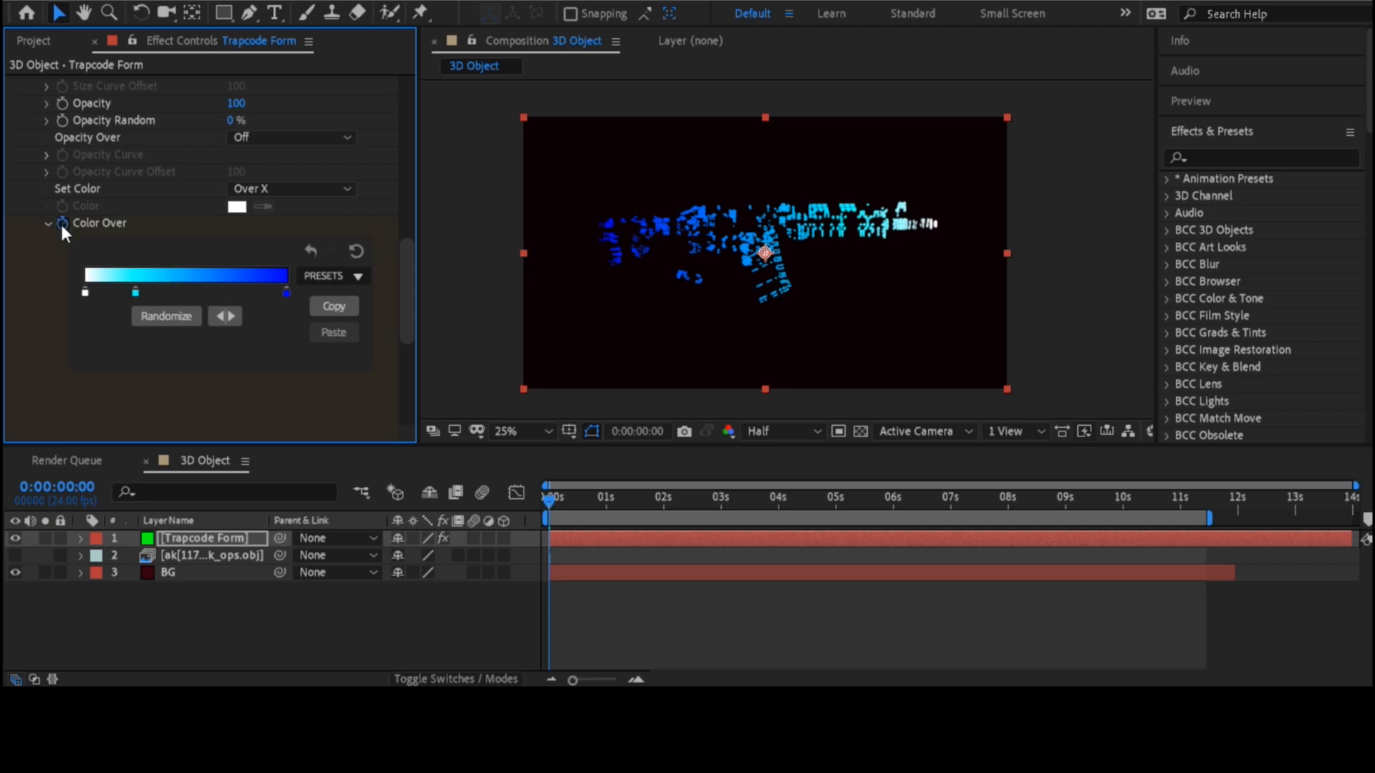
- At 10 seconds, recolor the Color Over gradient from red through orange to yellow, with the orange stop moved closer to the yellow end
drag(583, 503, 1123, 514)
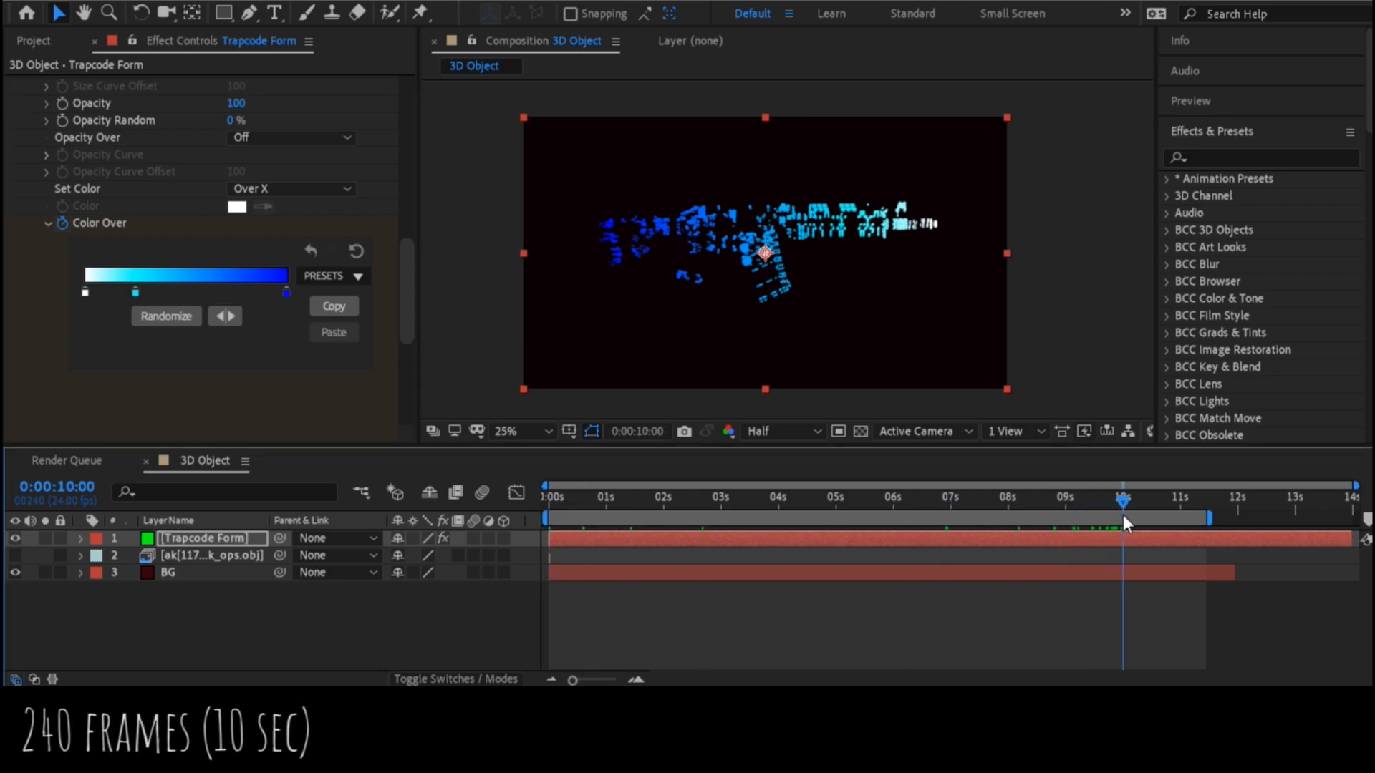
double_click(85, 293)
click(530, 201)
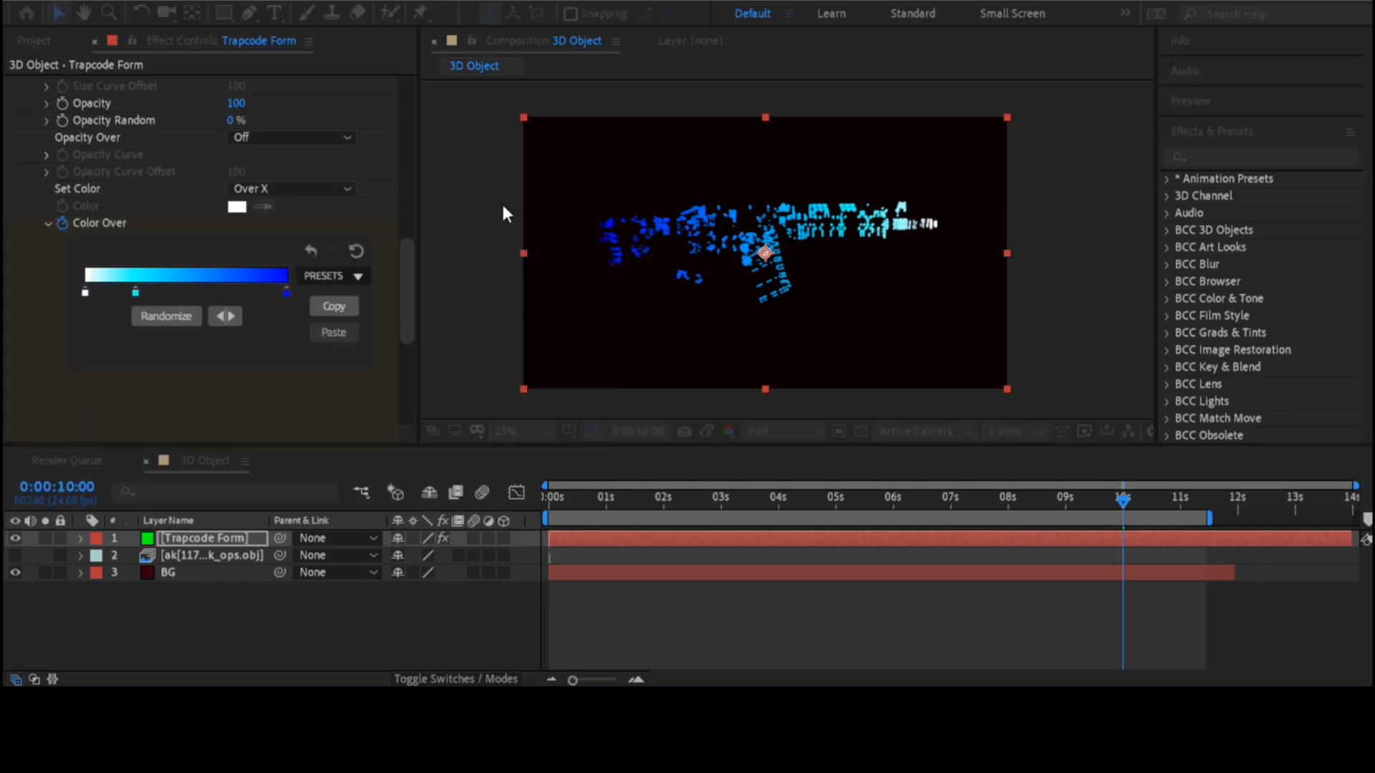
double_click(135, 290)
click(390, 438)
click(551, 200)
double_click(286, 292)
click(392, 405)
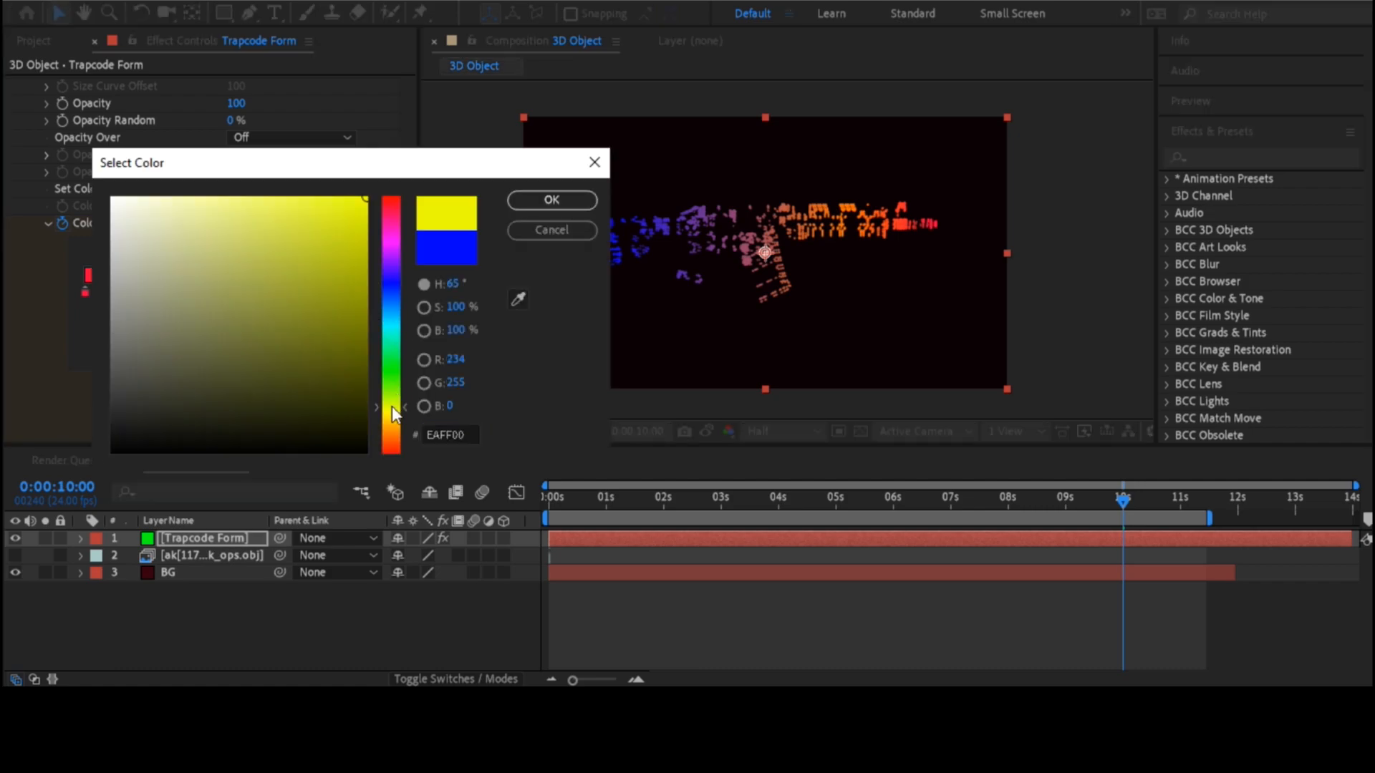
drag(393, 406, 392, 414)
click(551, 200)
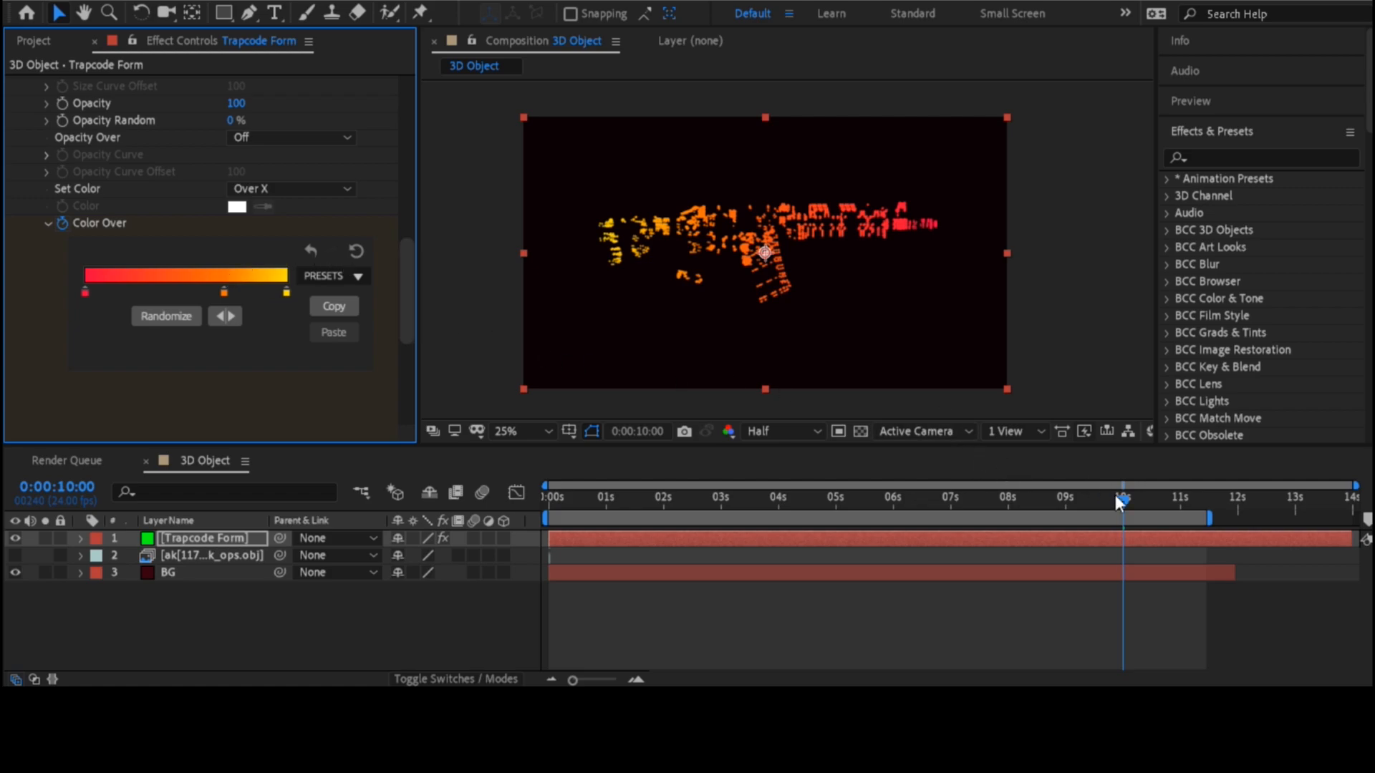
- Return to the start of the timeline and set the particles' Opacity Random to 42%
drag(1106, 497, 395, 494)
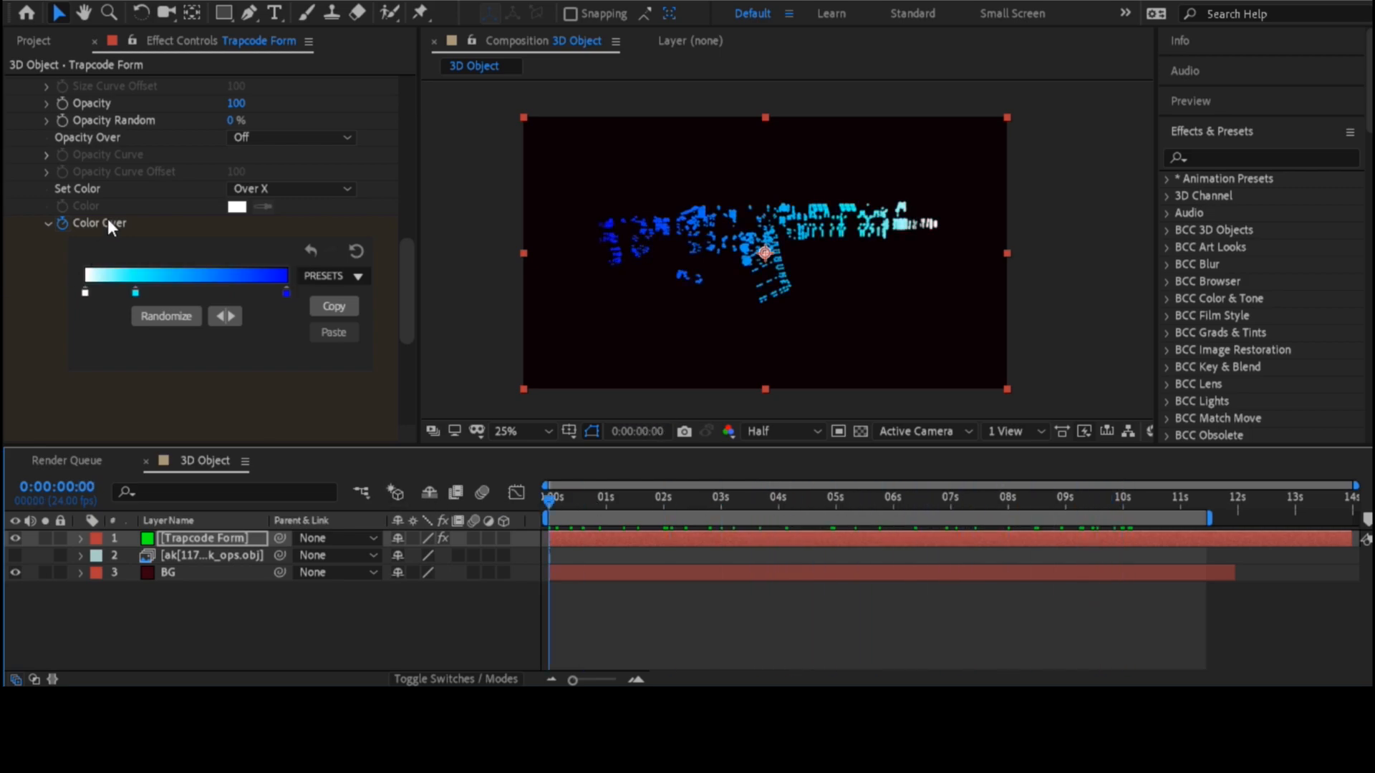
scroll(108, 217, up, 4)
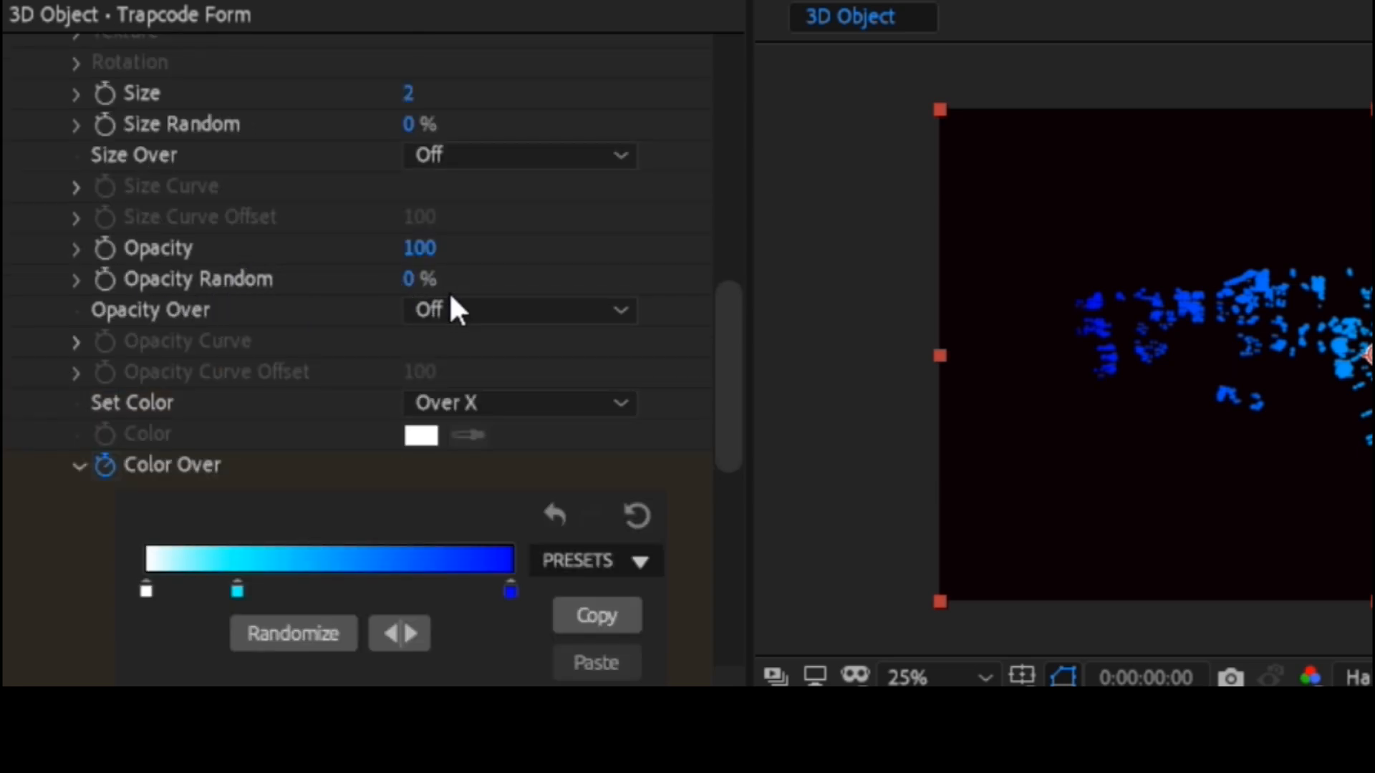
drag(420, 277, 480, 279)
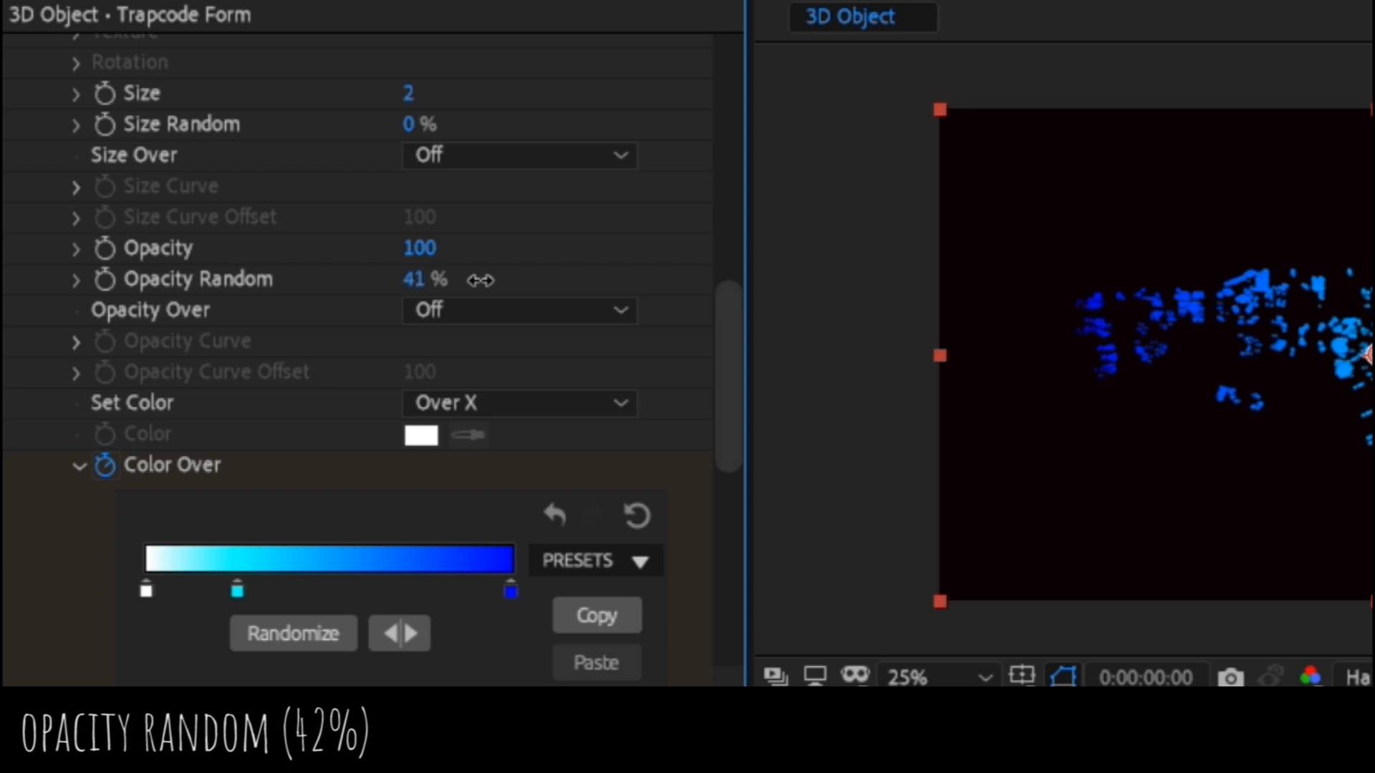
- Set the particles' Sphere Feather to 26 and collapse the Particle (Master) settings
scroll(196, 319, up, 3)
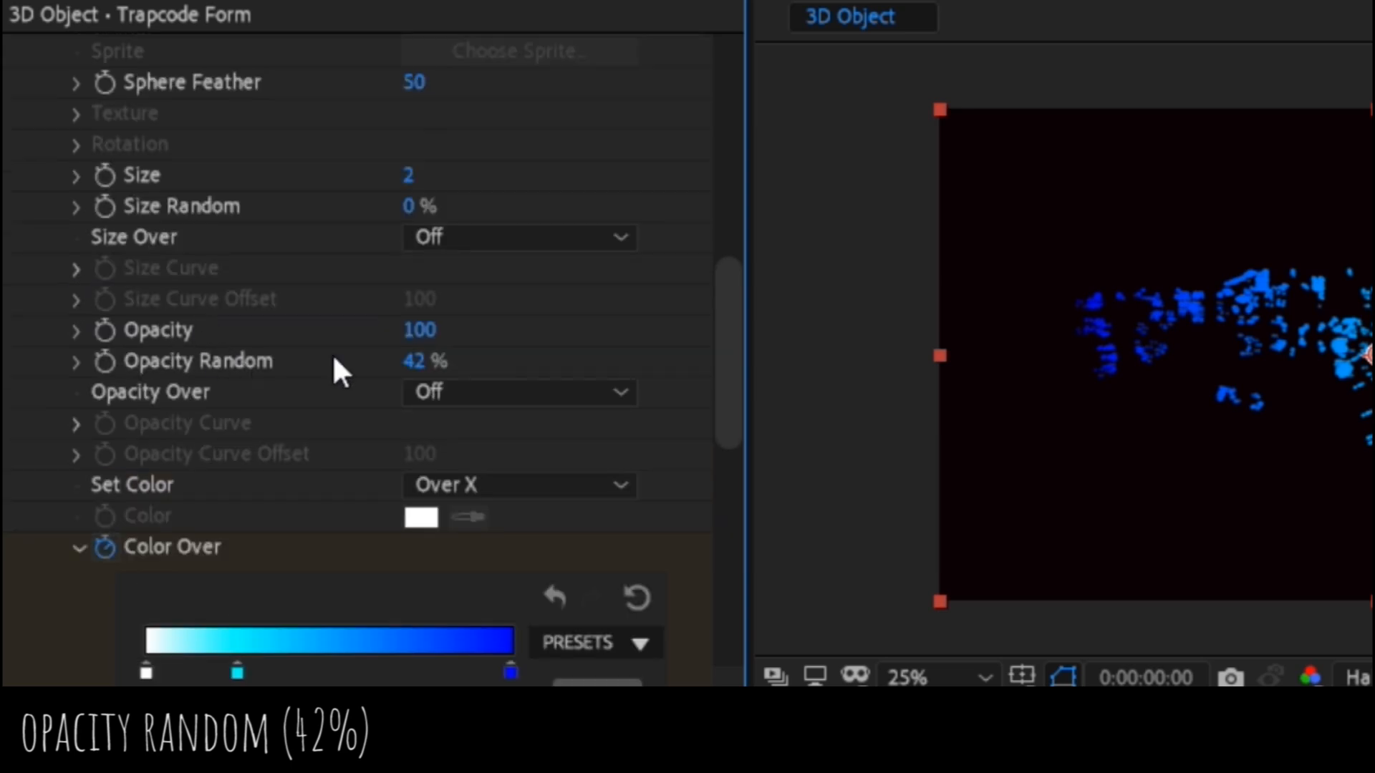
scroll(331, 362, up, 3)
scroll(246, 337, up, 3)
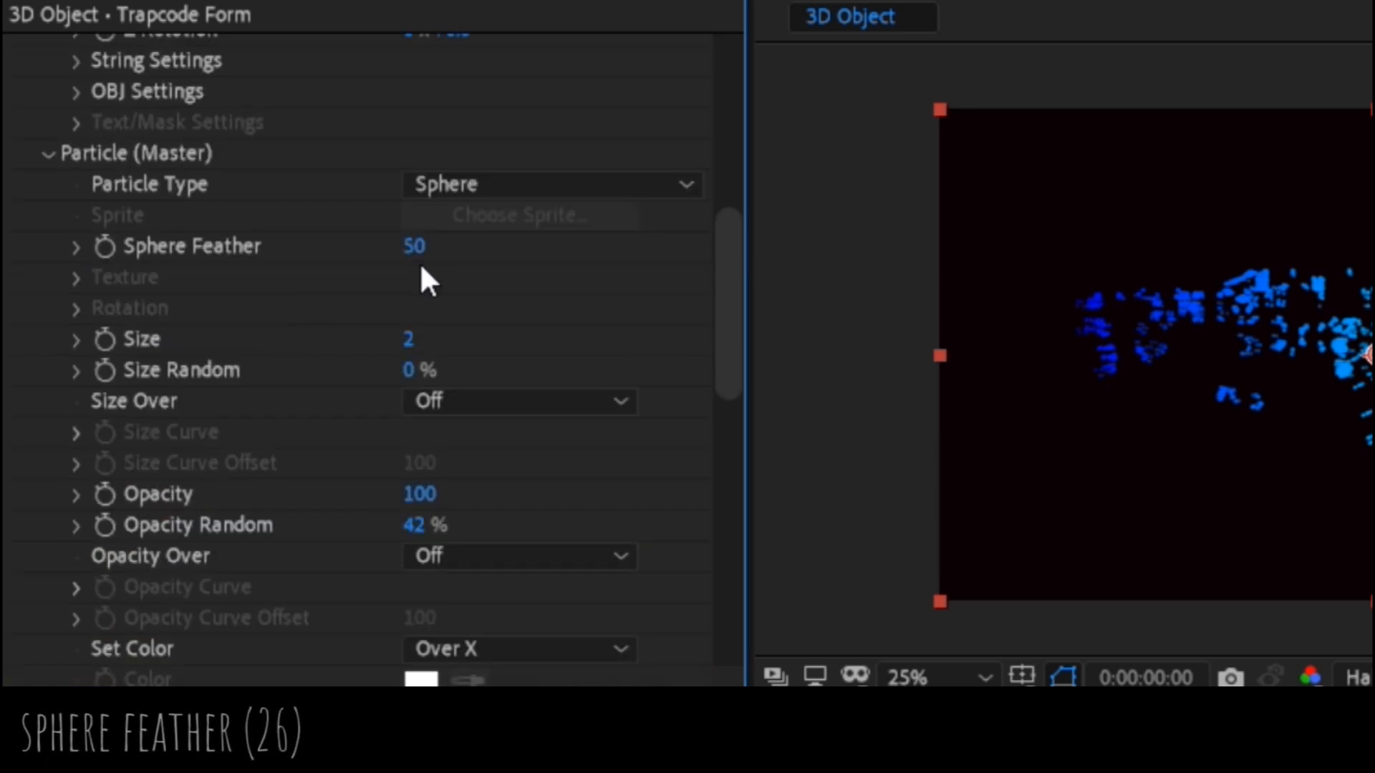
drag(408, 246, 359, 246)
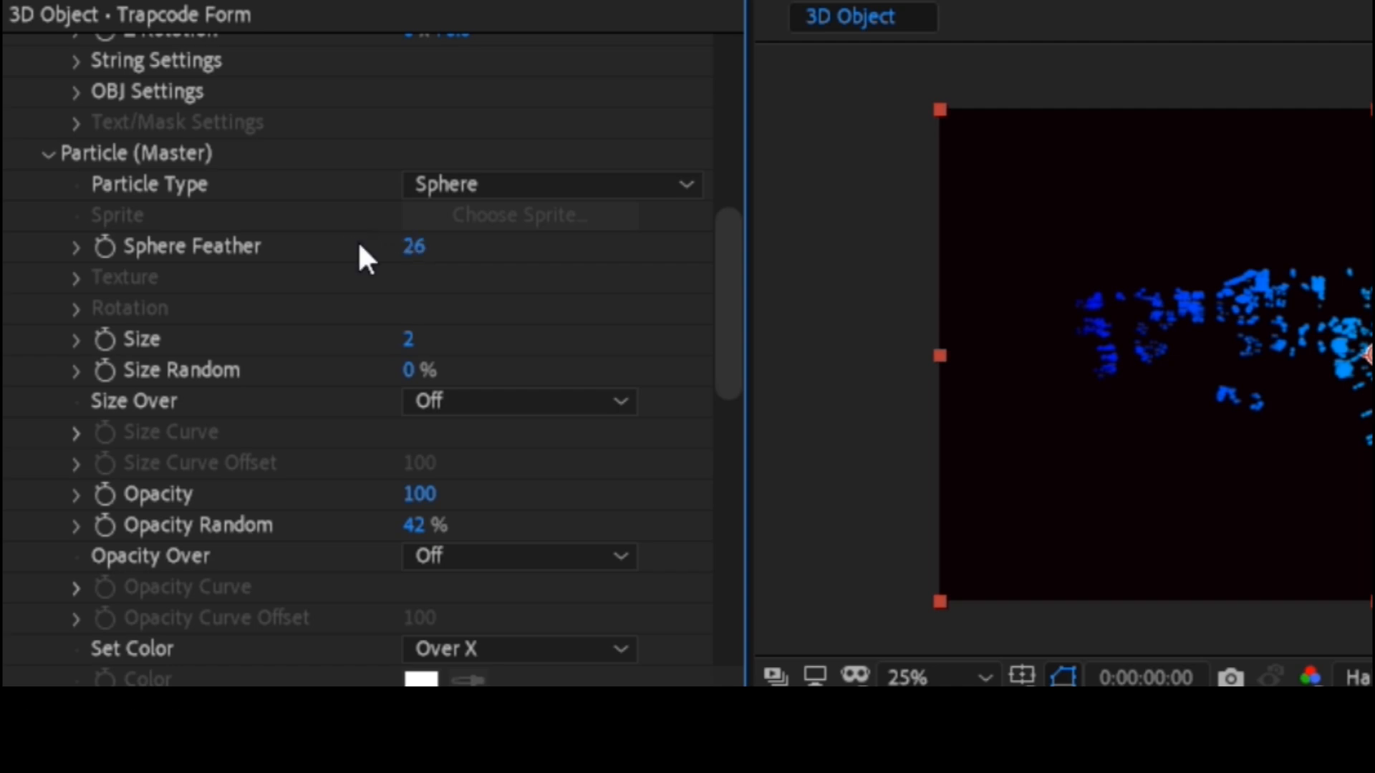
scroll(283, 264, up, 3)
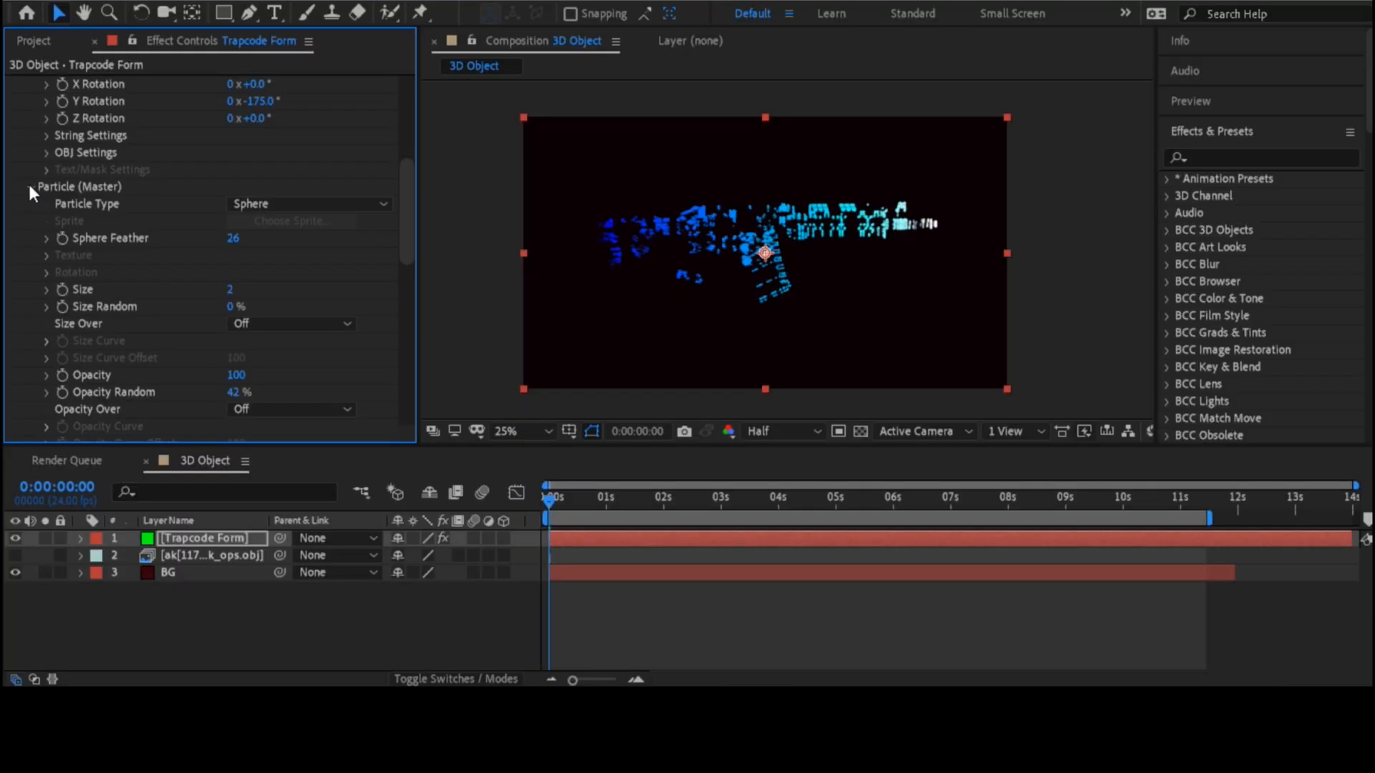
click(48, 236)
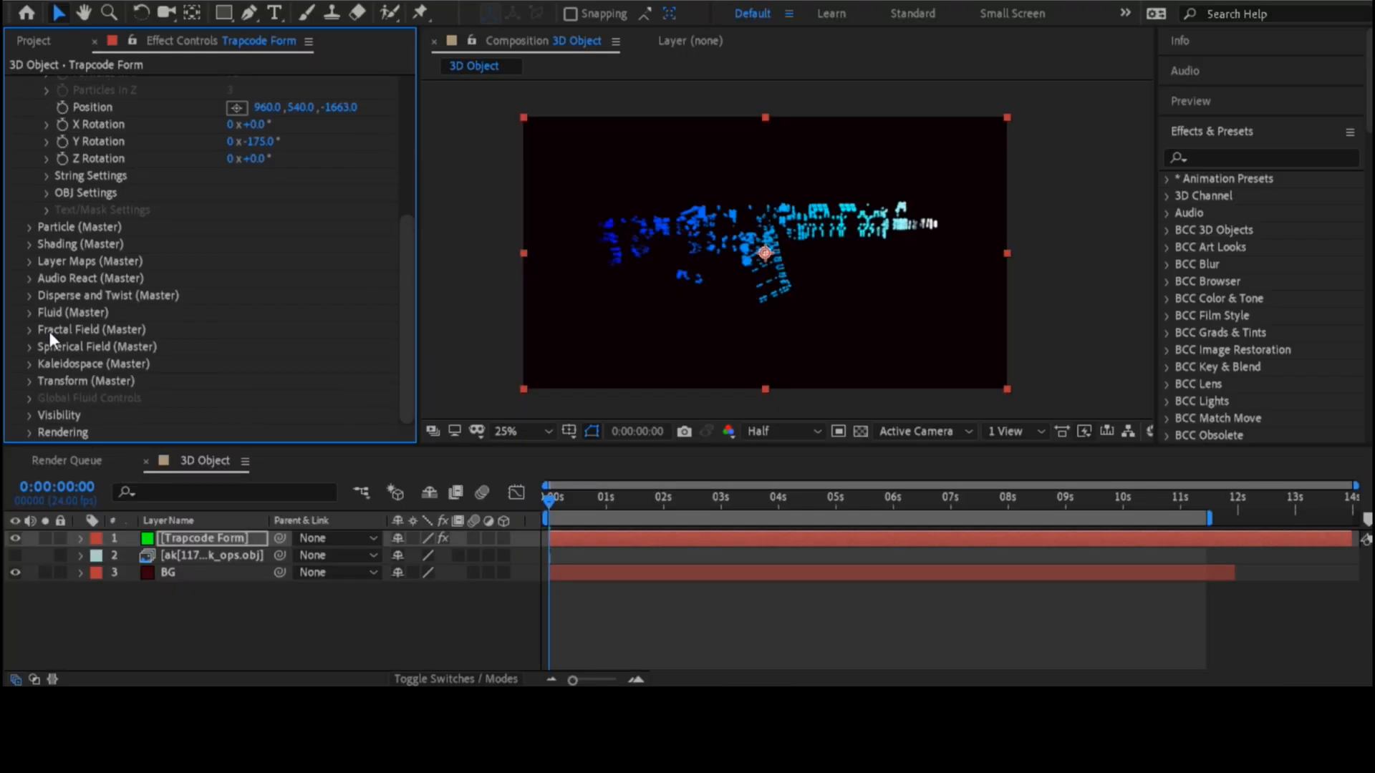
- In the master Fractal Field, set Affect Size to 20 and Affect Opacity to 14
click(29, 329)
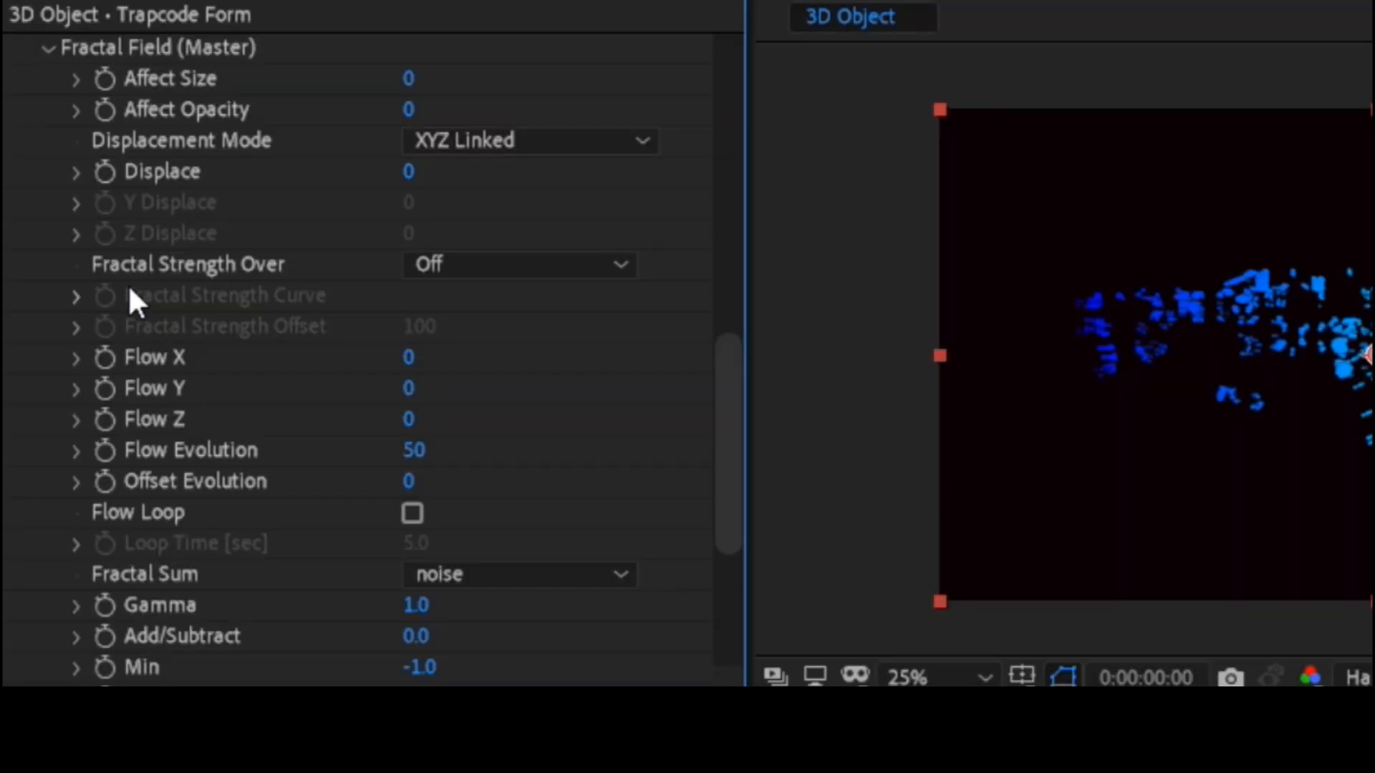
scroll(222, 312, up, 3)
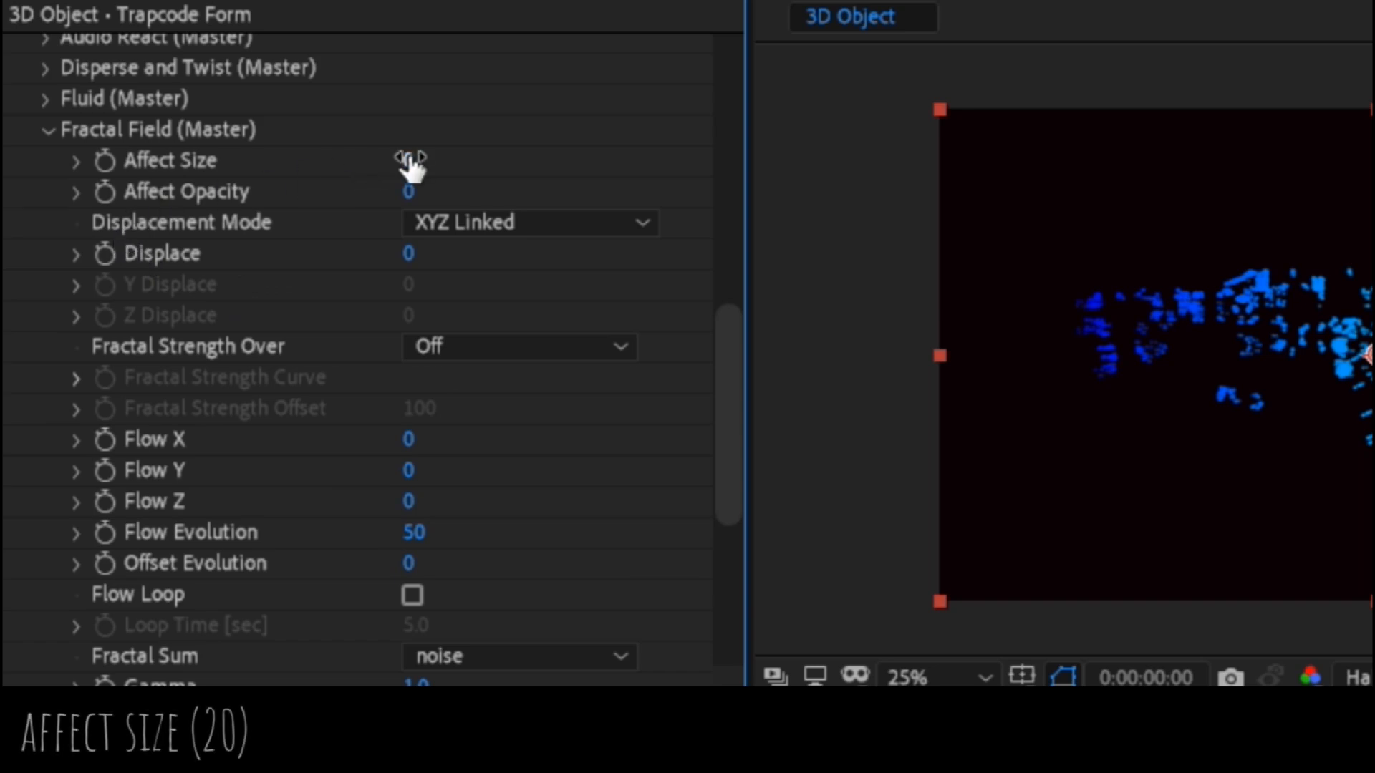
drag(448, 167, 841, 164)
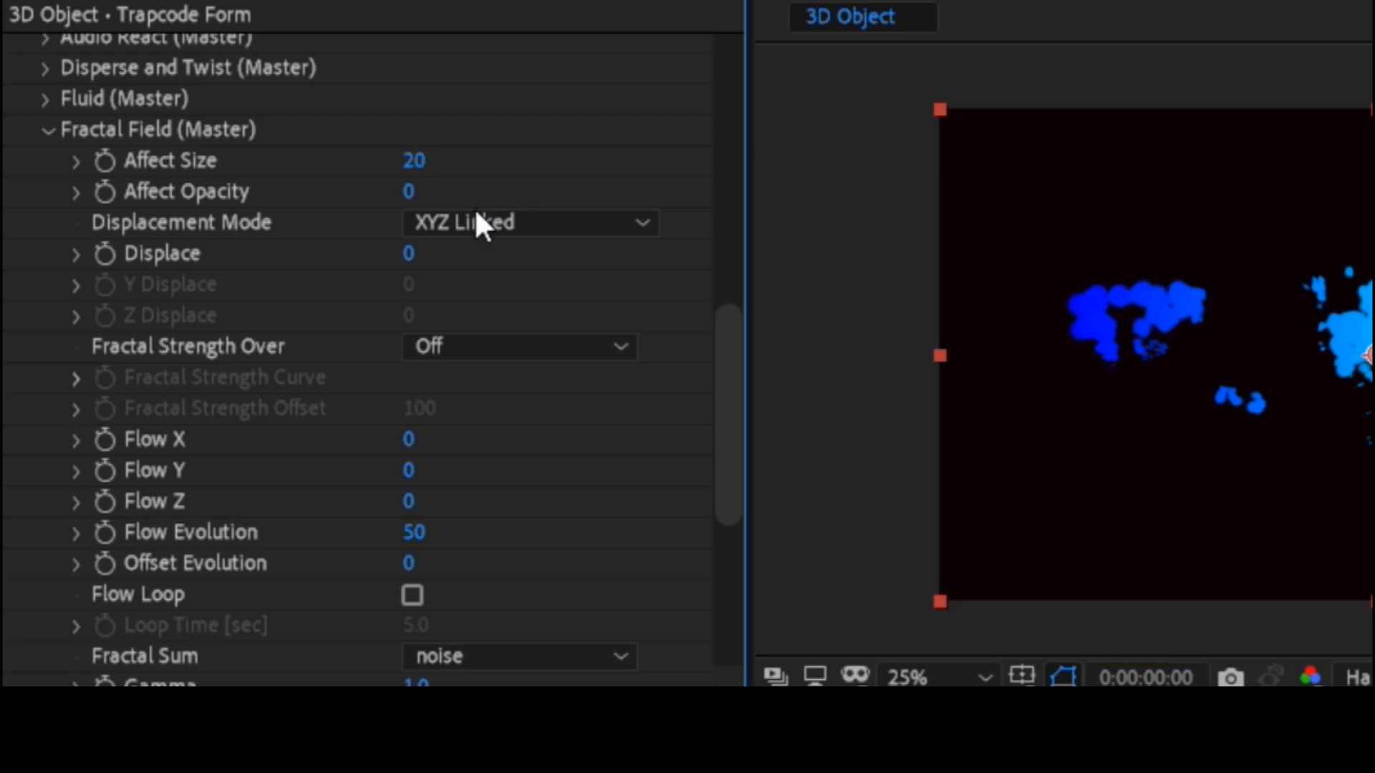
drag(409, 192, 461, 211)
click(415, 193)
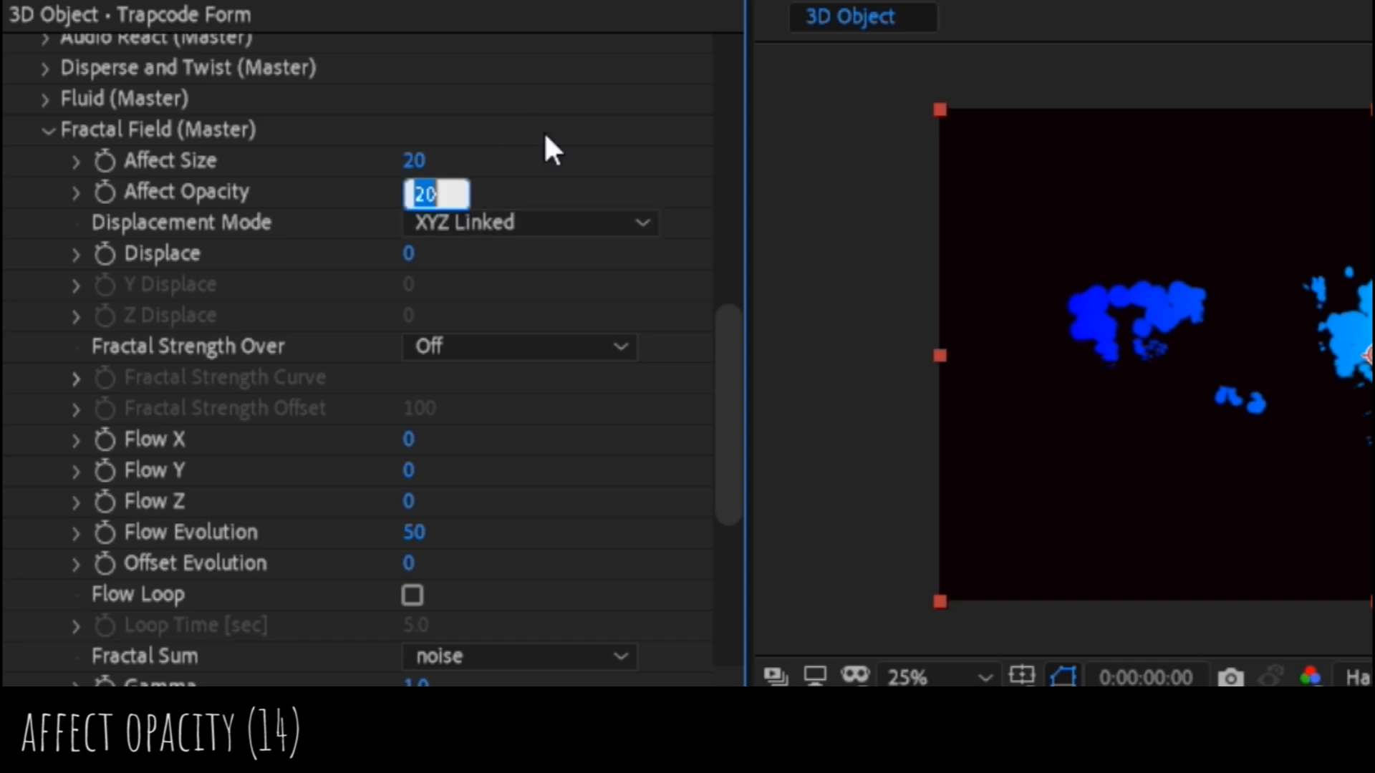
text(14)
key(Return)
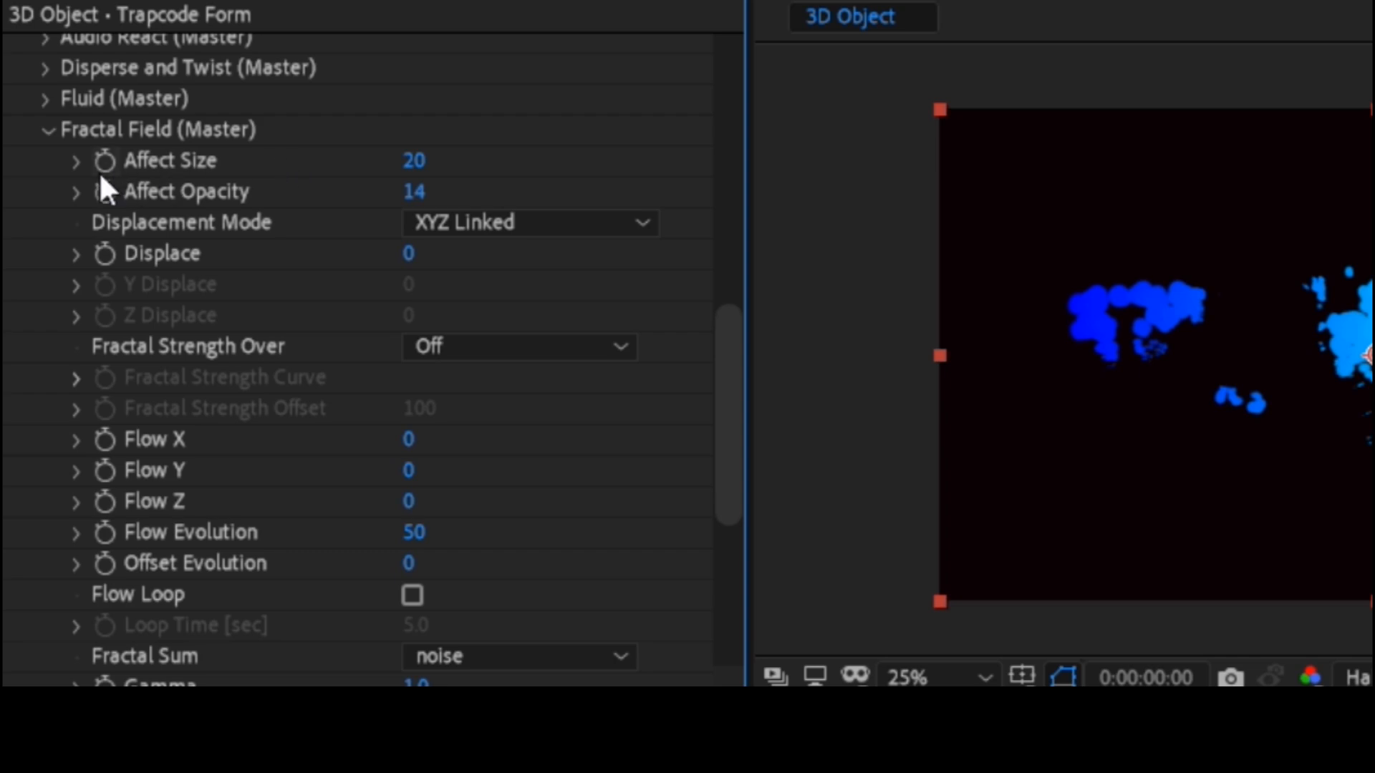
- Start keyframing Affect Size and Affect Opacity at 0 seconds and reveal the Trapcode Form layer's keyframed properties in the timeline
click(105, 192)
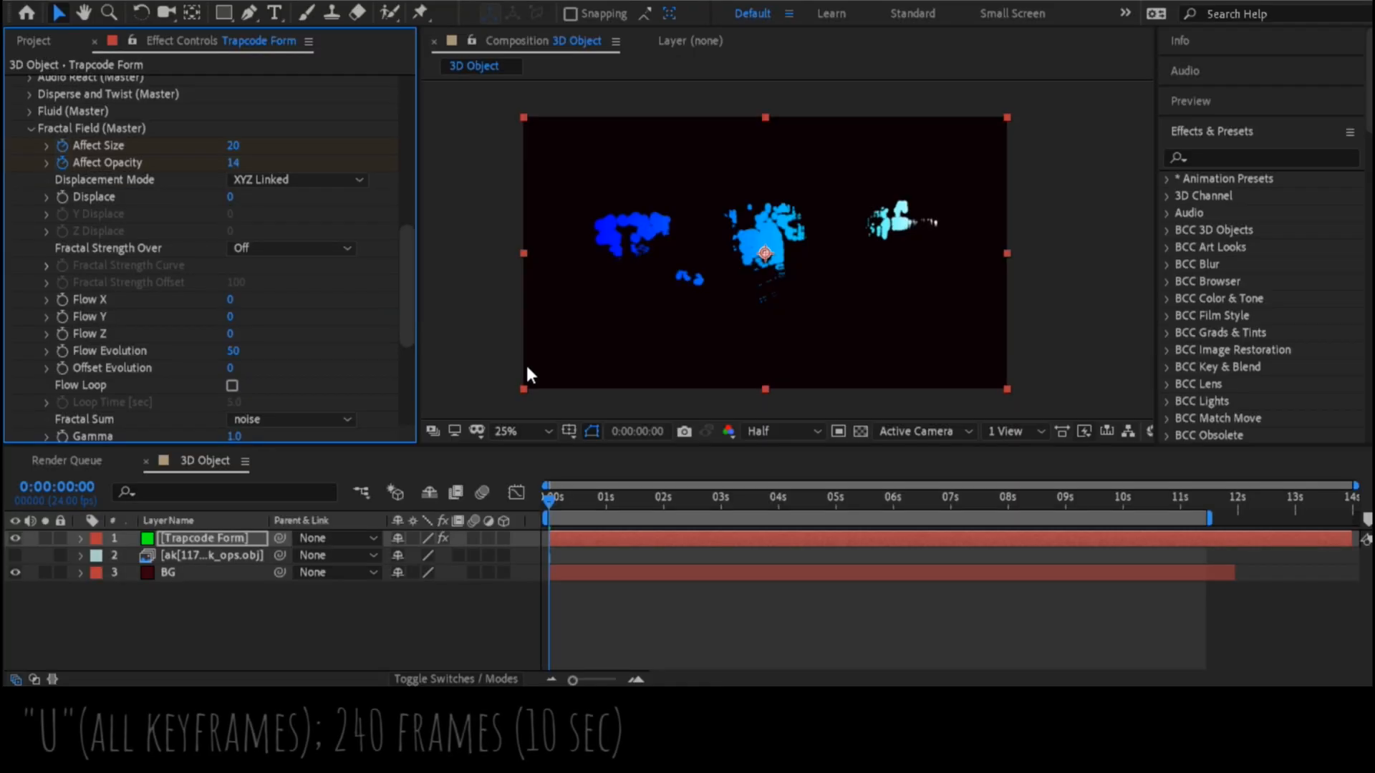
key(u)
key(u)
key(u)
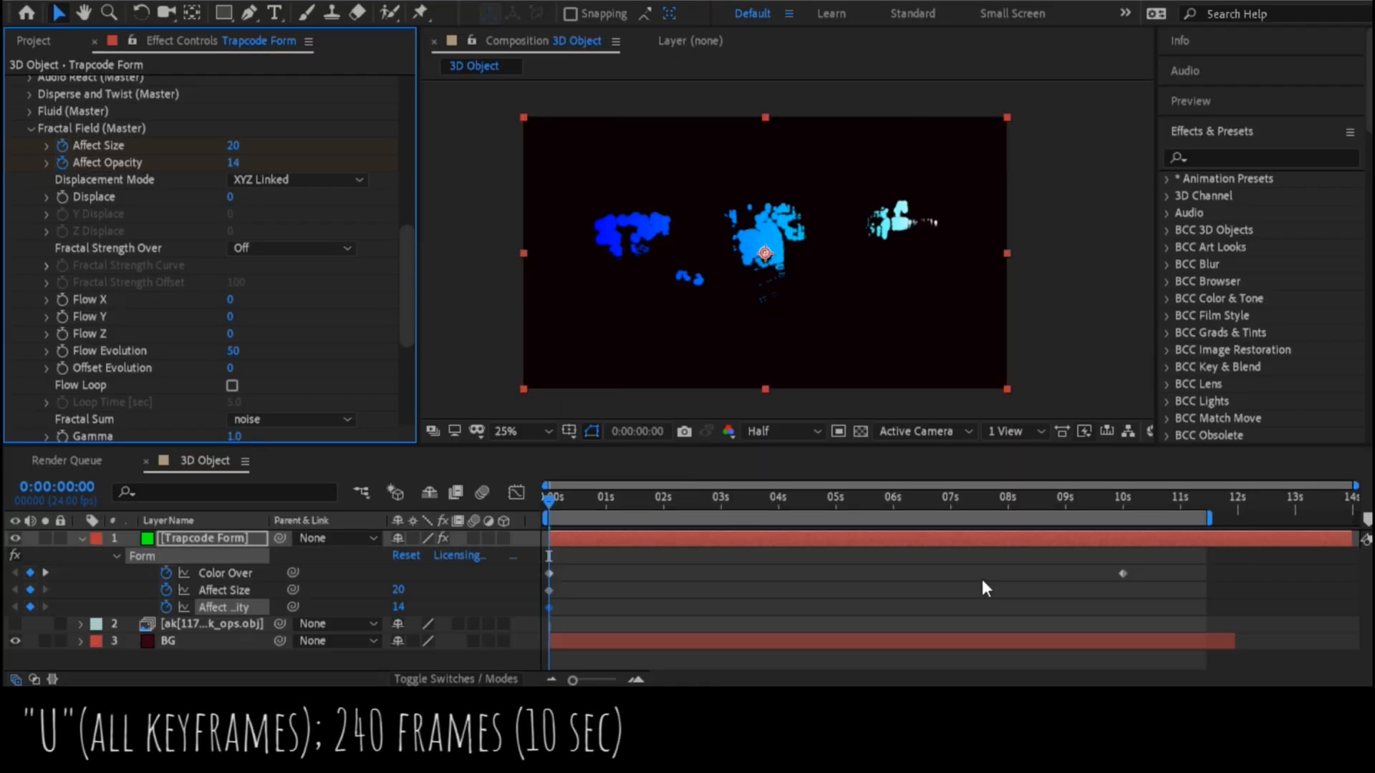
- At 10 seconds, set Affect Size and Affect Opacity to 0 and collapse the Fractal Field settings
click(1119, 501)
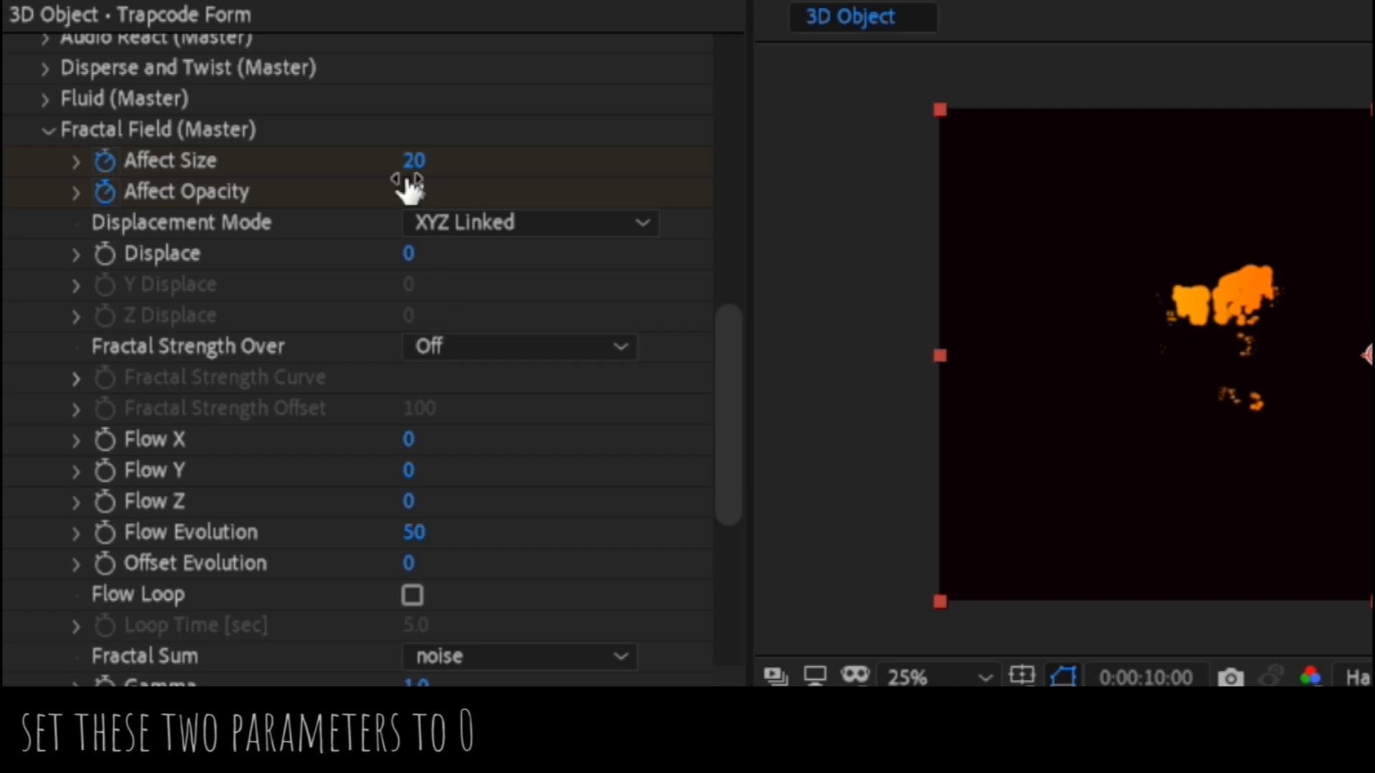
drag(40, 150, 1, 149)
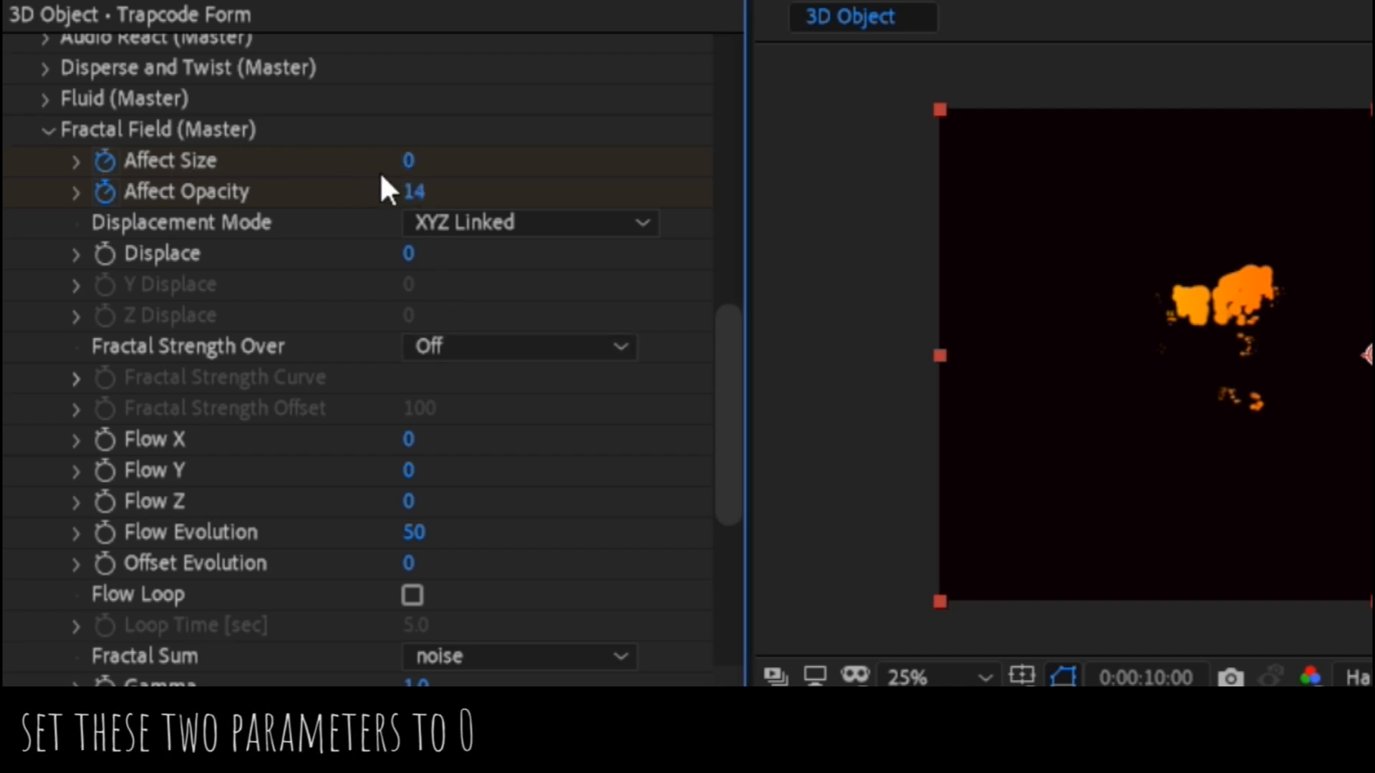
drag(417, 191, 28, 192)
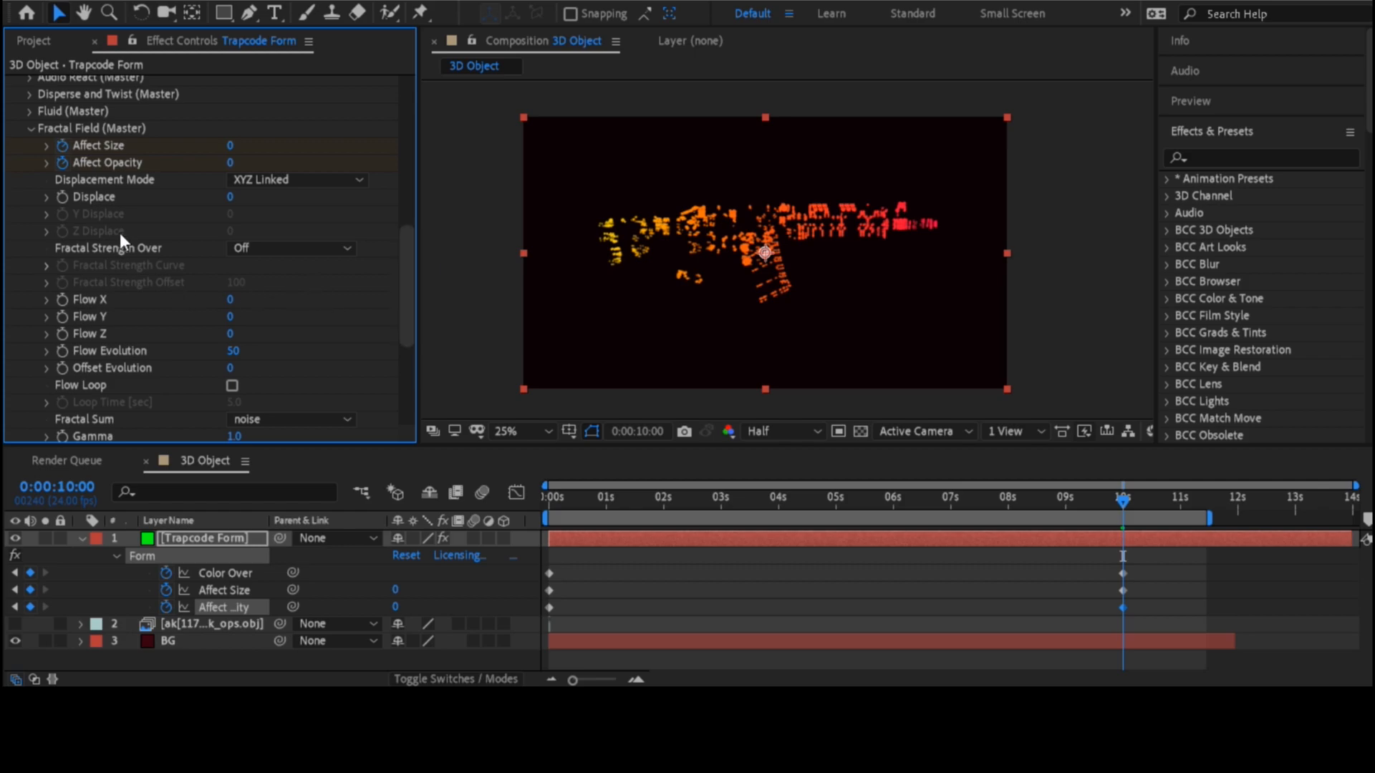
scroll(115, 229, up, 1)
click(29, 176)
scroll(281, 313, up, 4)
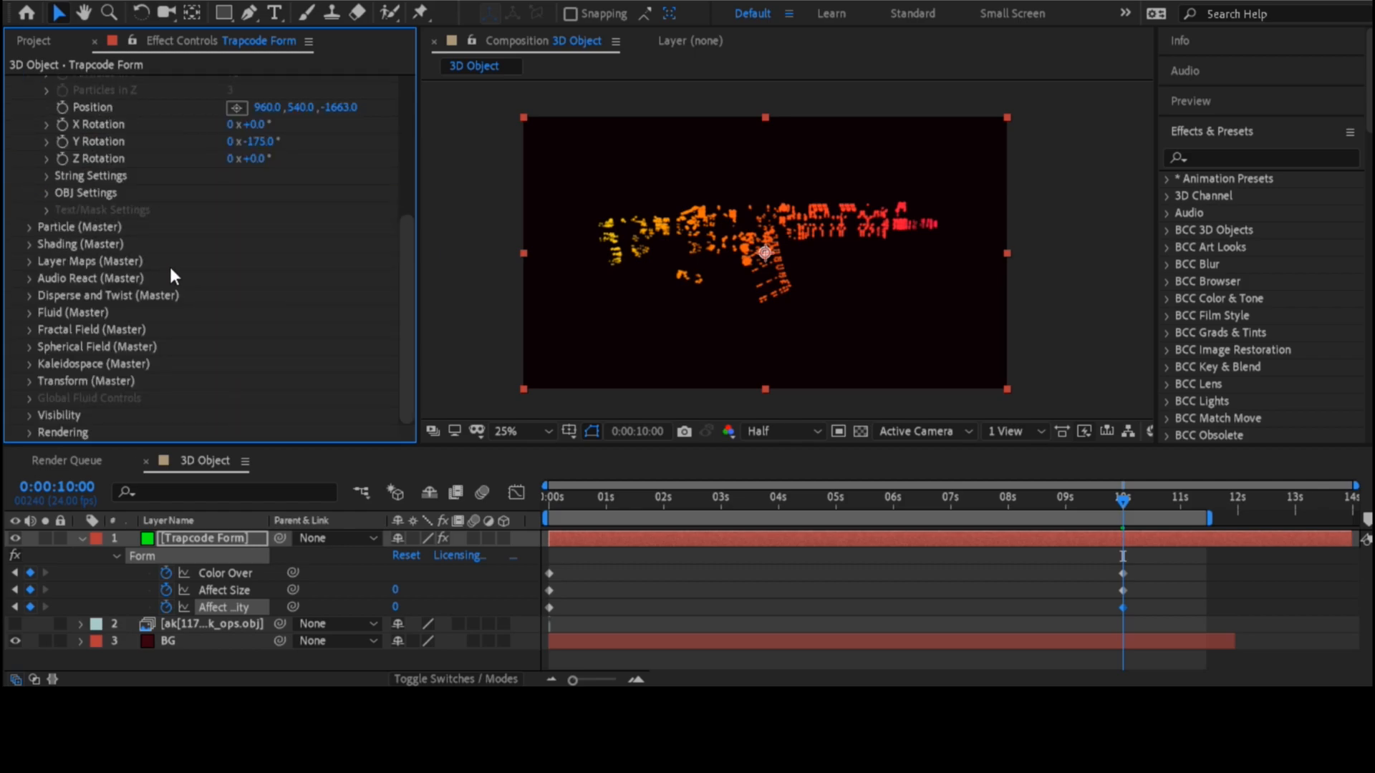
scroll(171, 272, up, 2)
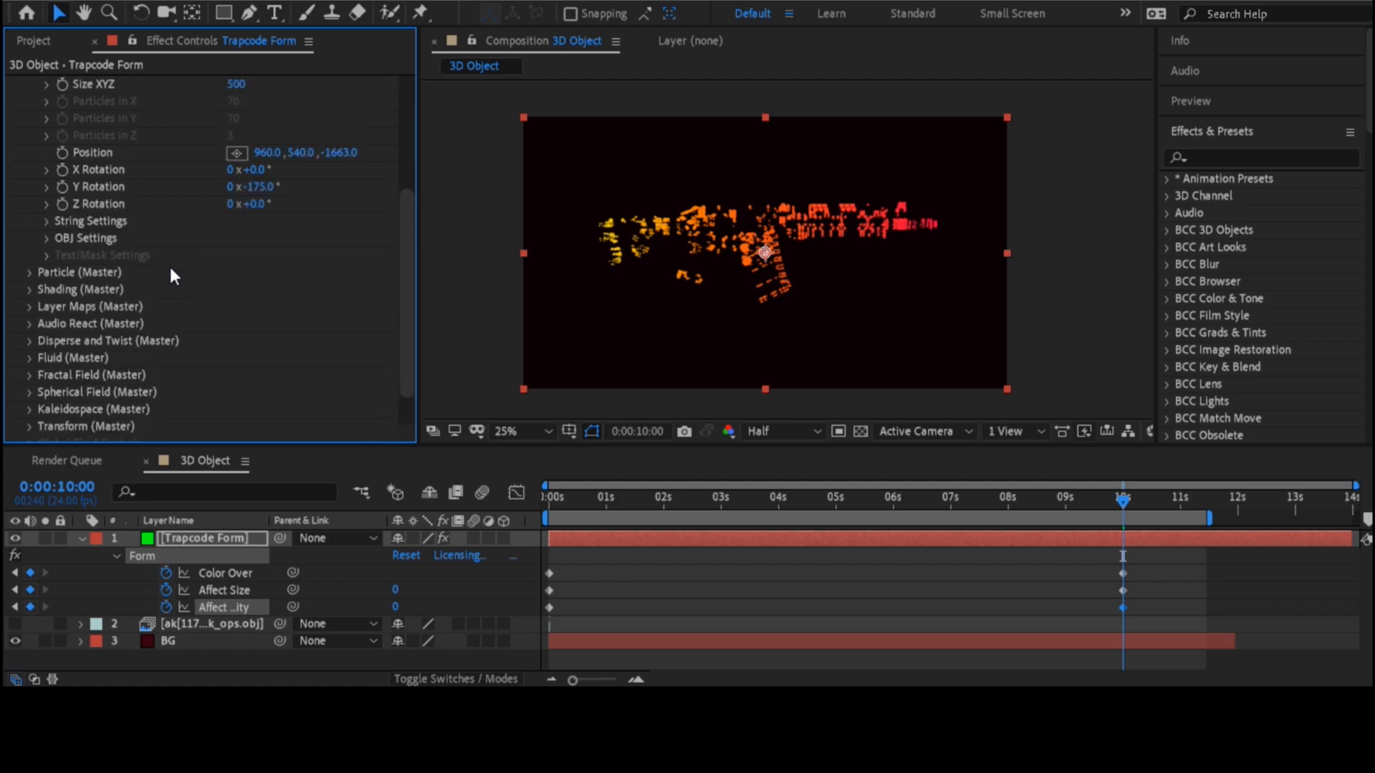
- Start keyframing the Base Form's Size XYZ at 0 seconds and set it to 1070
scroll(170, 276, up, 6)
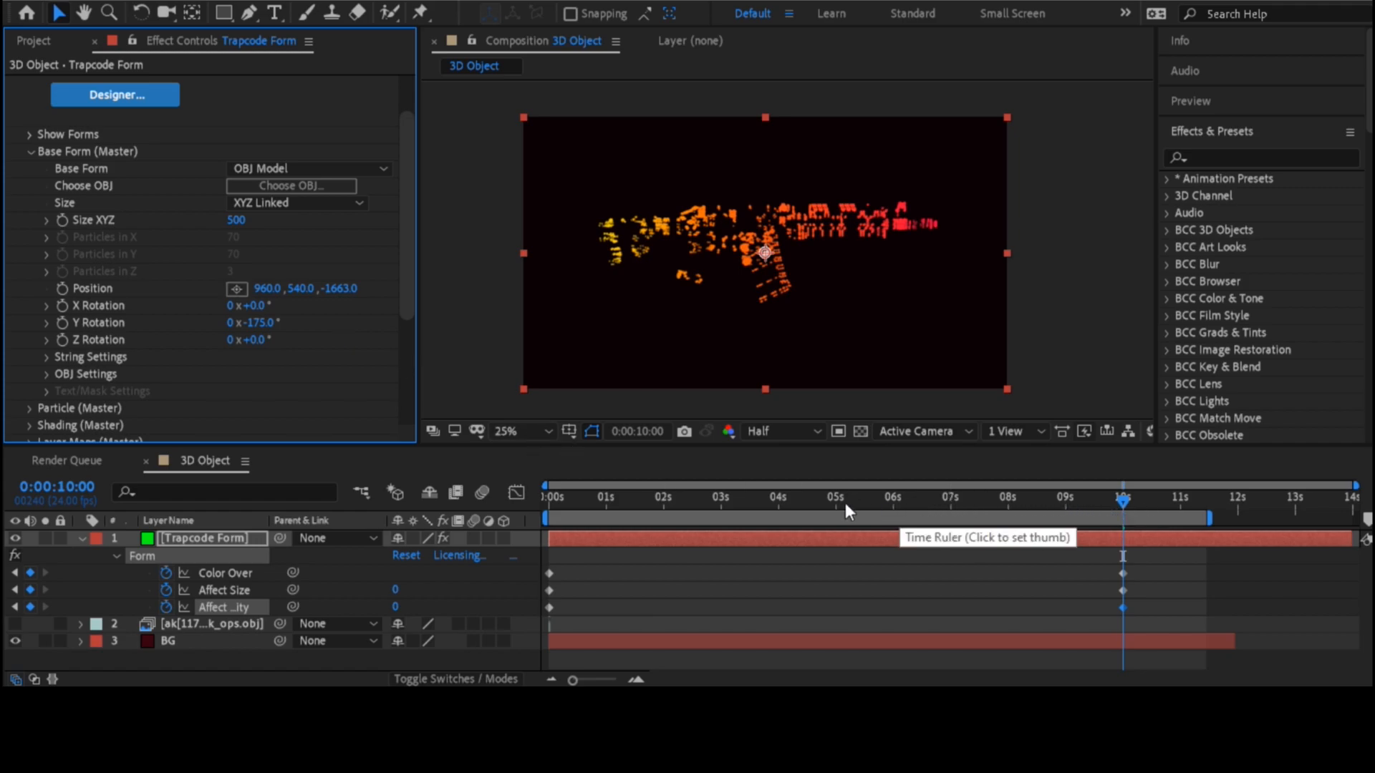
drag(870, 499, 526, 497)
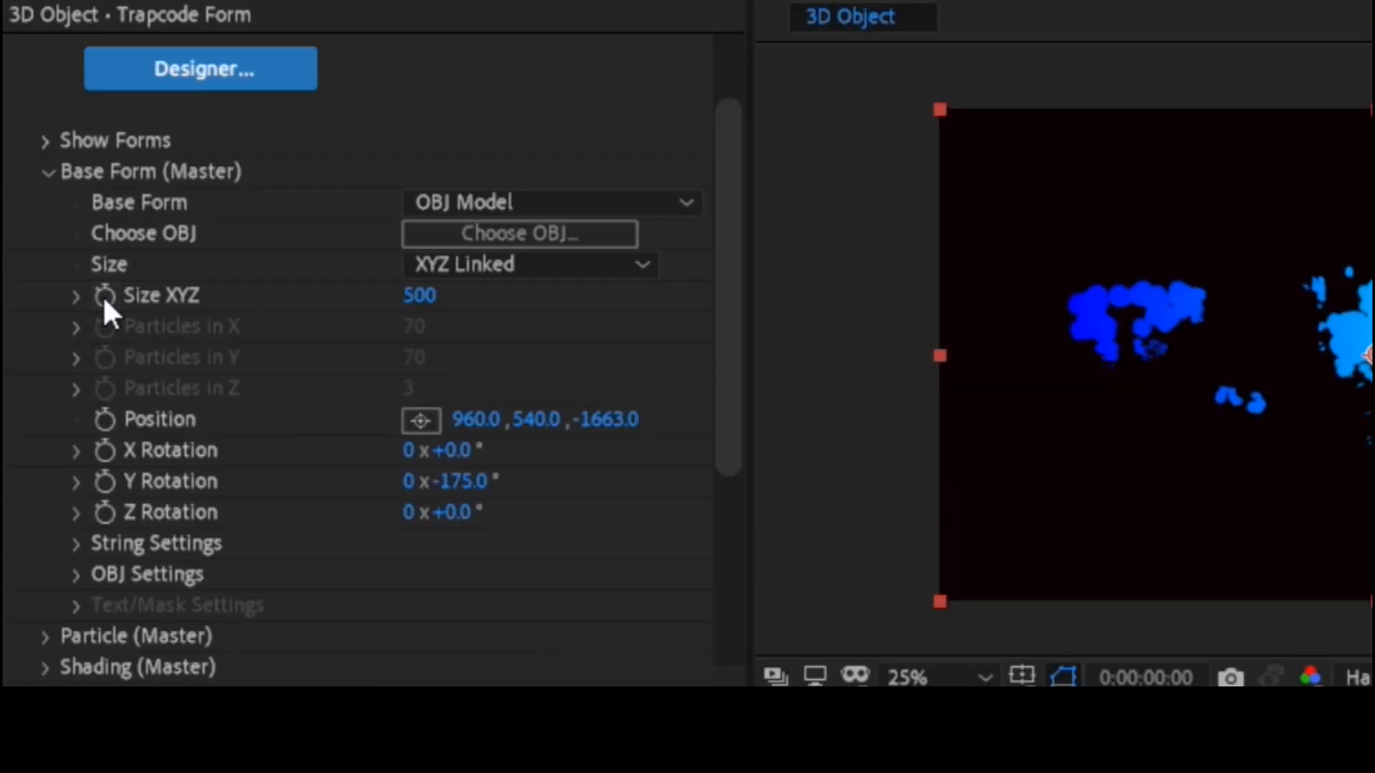
click(104, 295)
drag(415, 299, 561, 346)
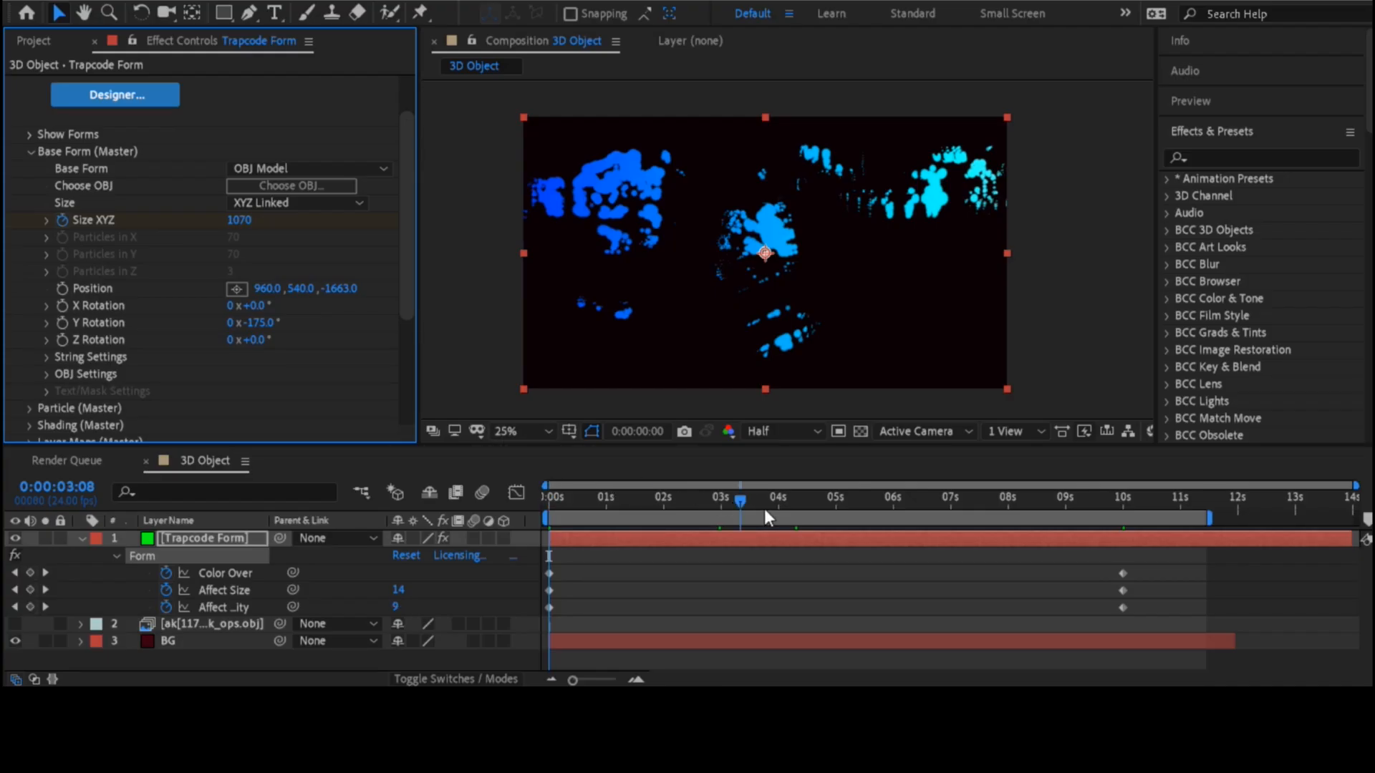
- At 10 seconds, set the Base Form's Size XYZ to 500
drag(766, 517, 1120, 526)
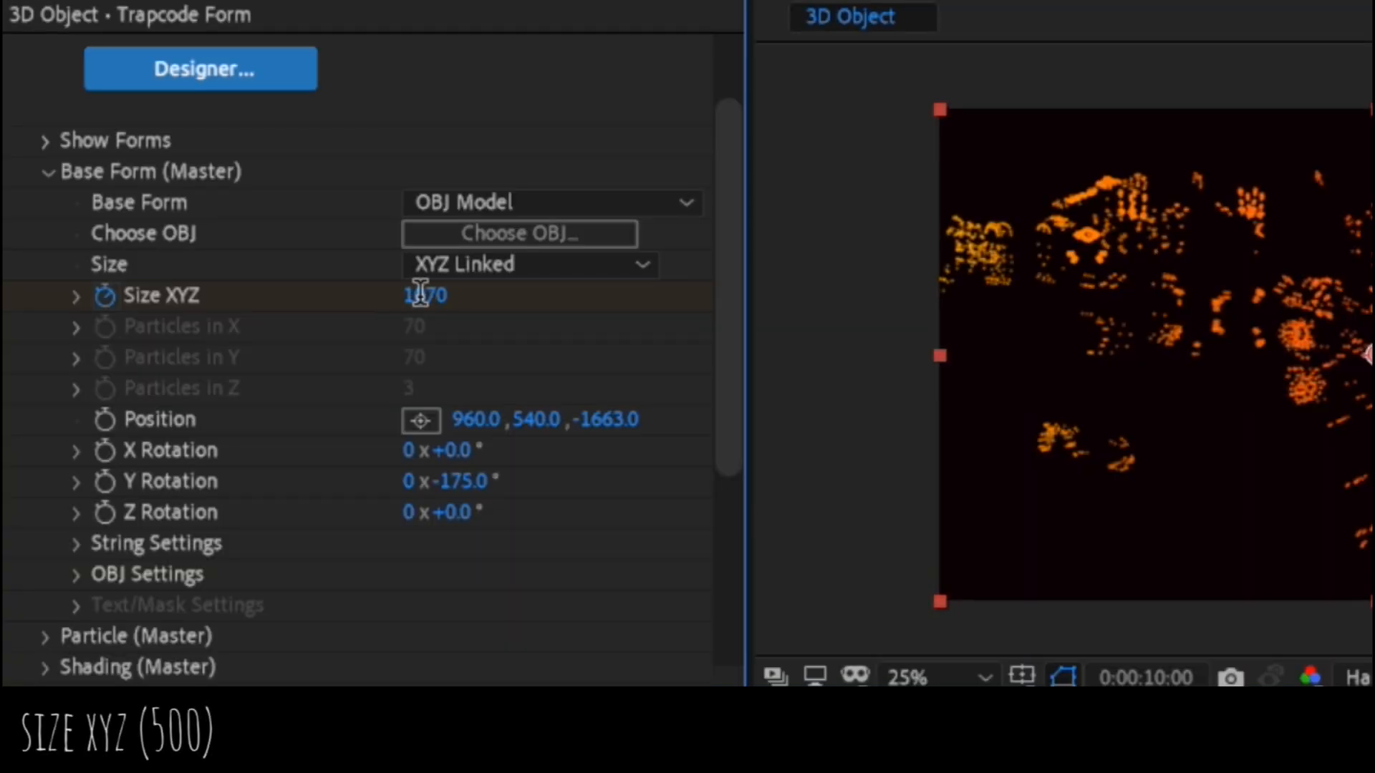
click(420, 293)
text(500)
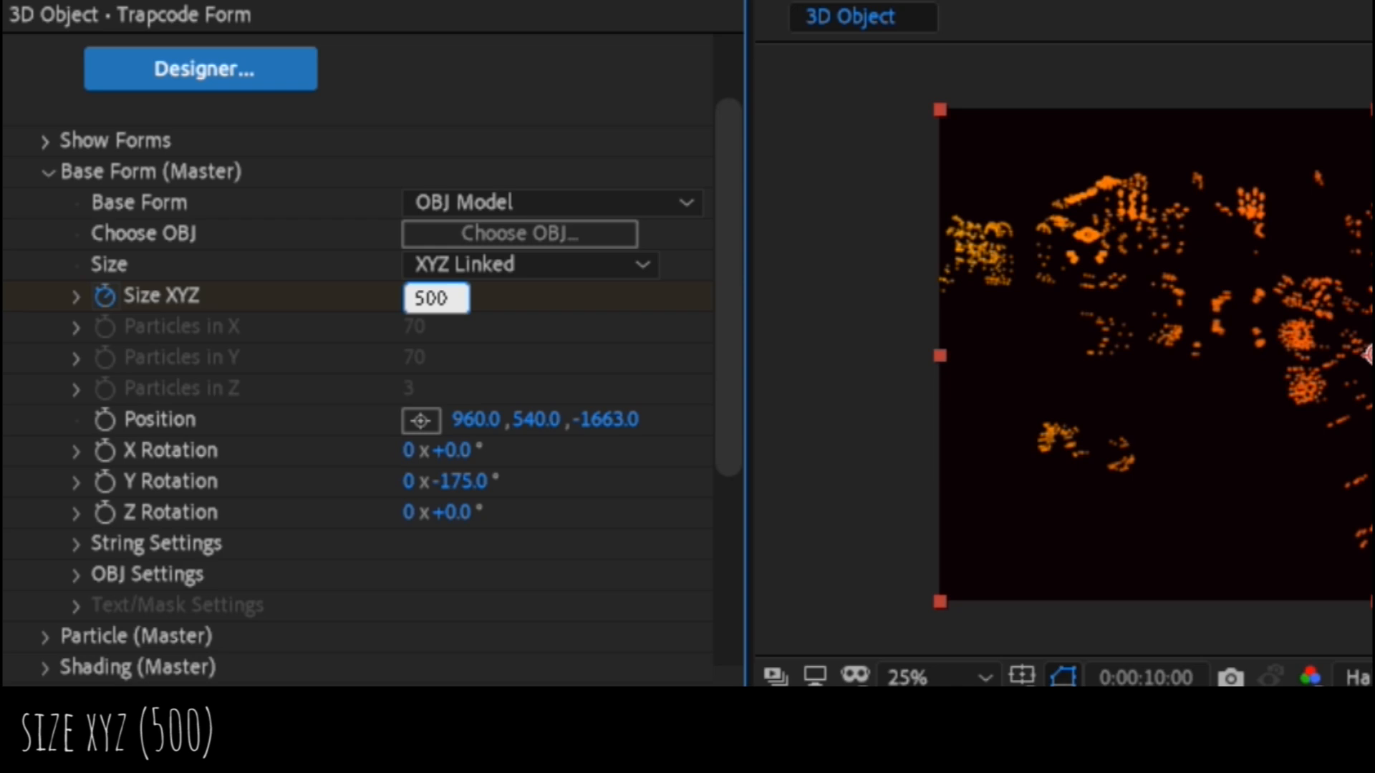
key(Return)
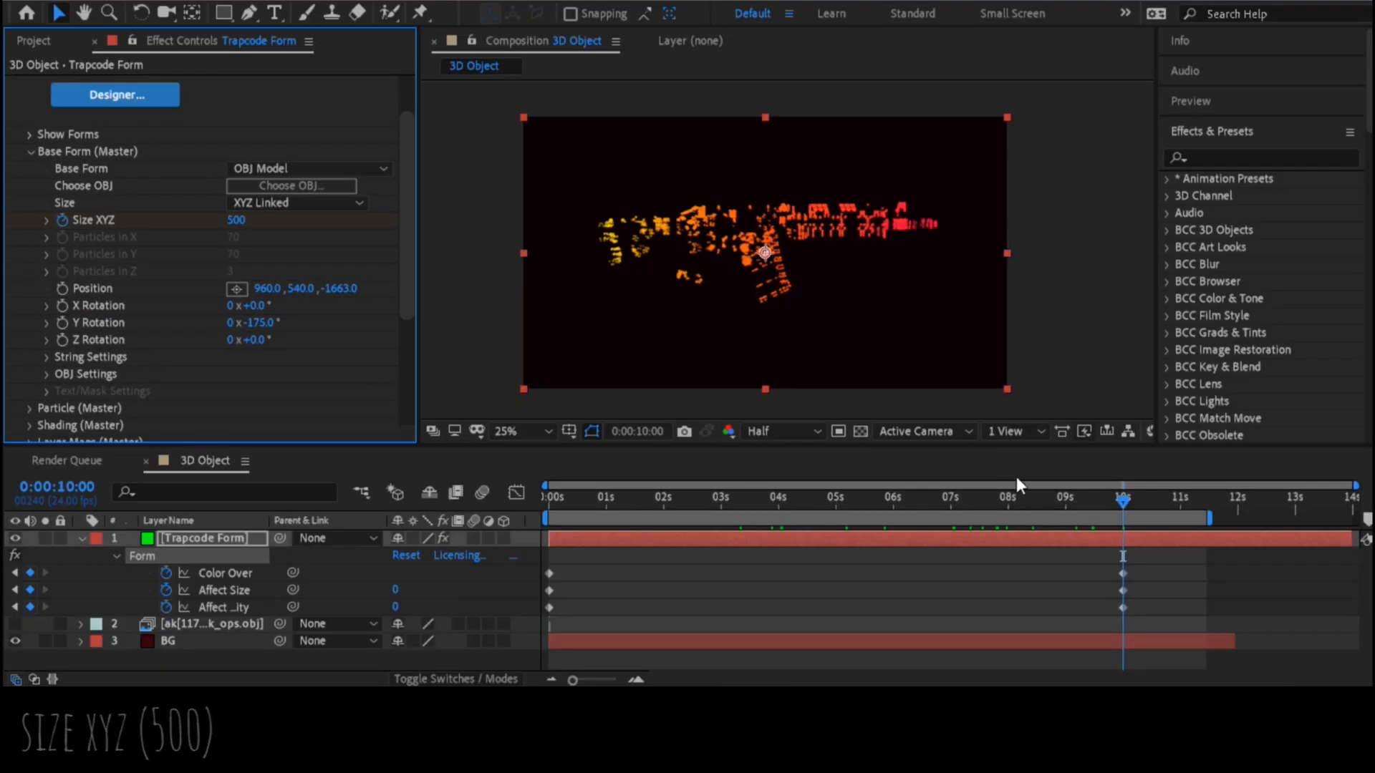
- Return to 0 seconds and, in Disperse and Twist (Master), start keyframing Disperse with a value of 242
drag(905, 510, 448, 498)
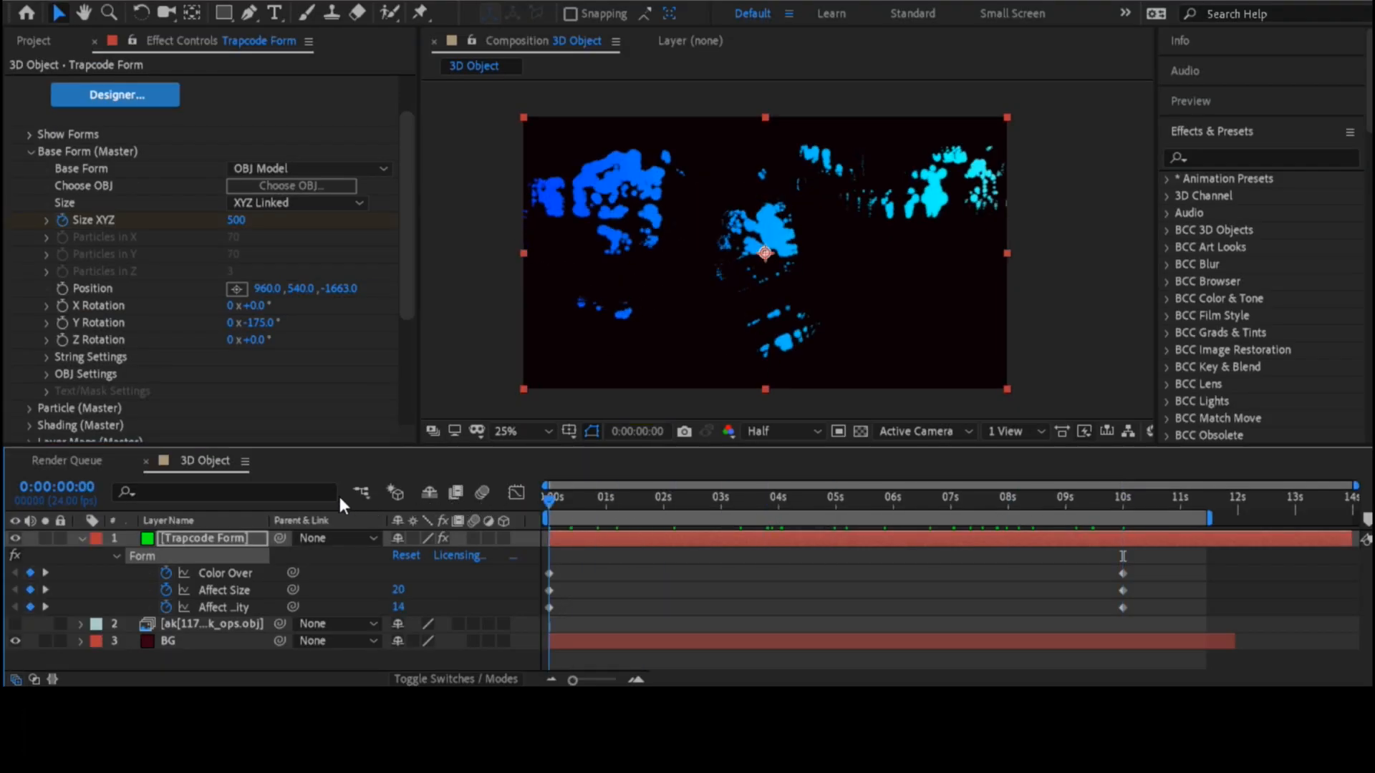
click(29, 153)
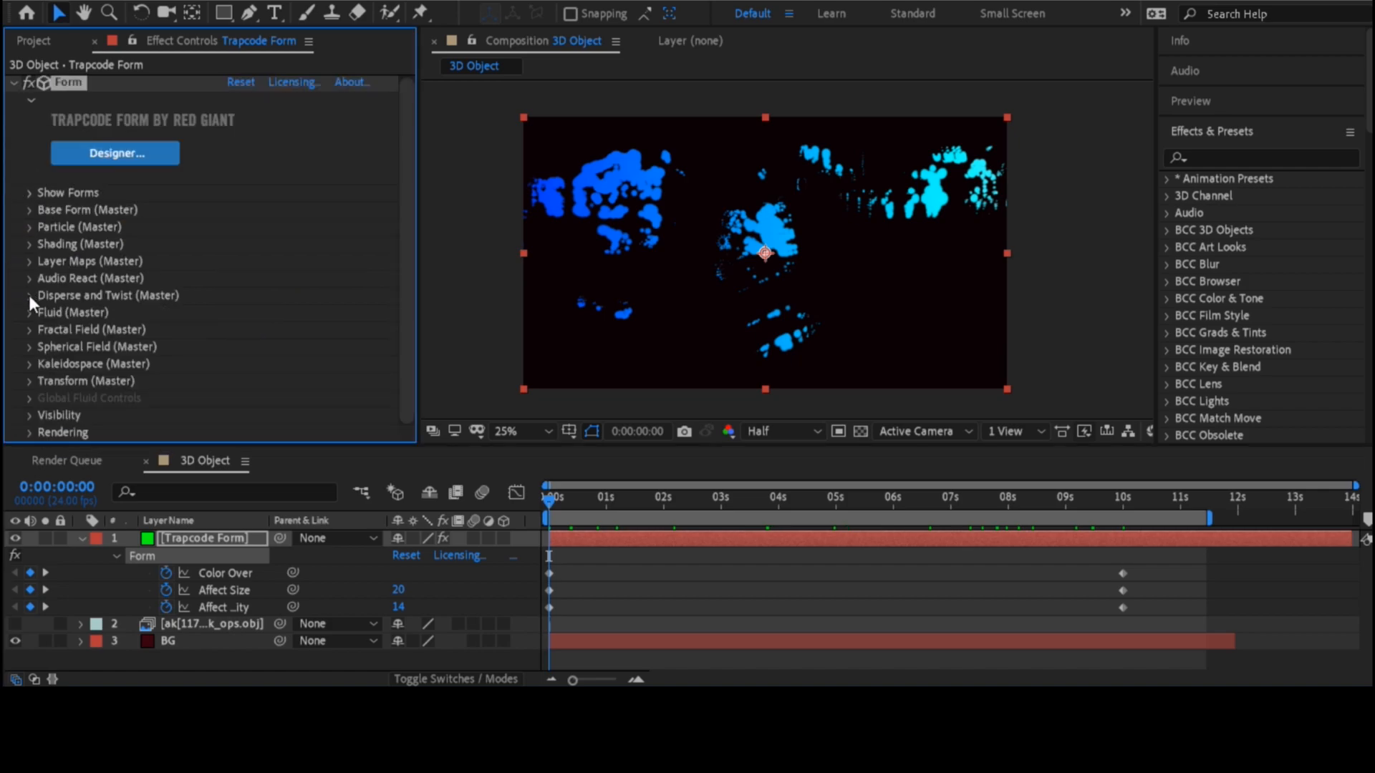
click(30, 295)
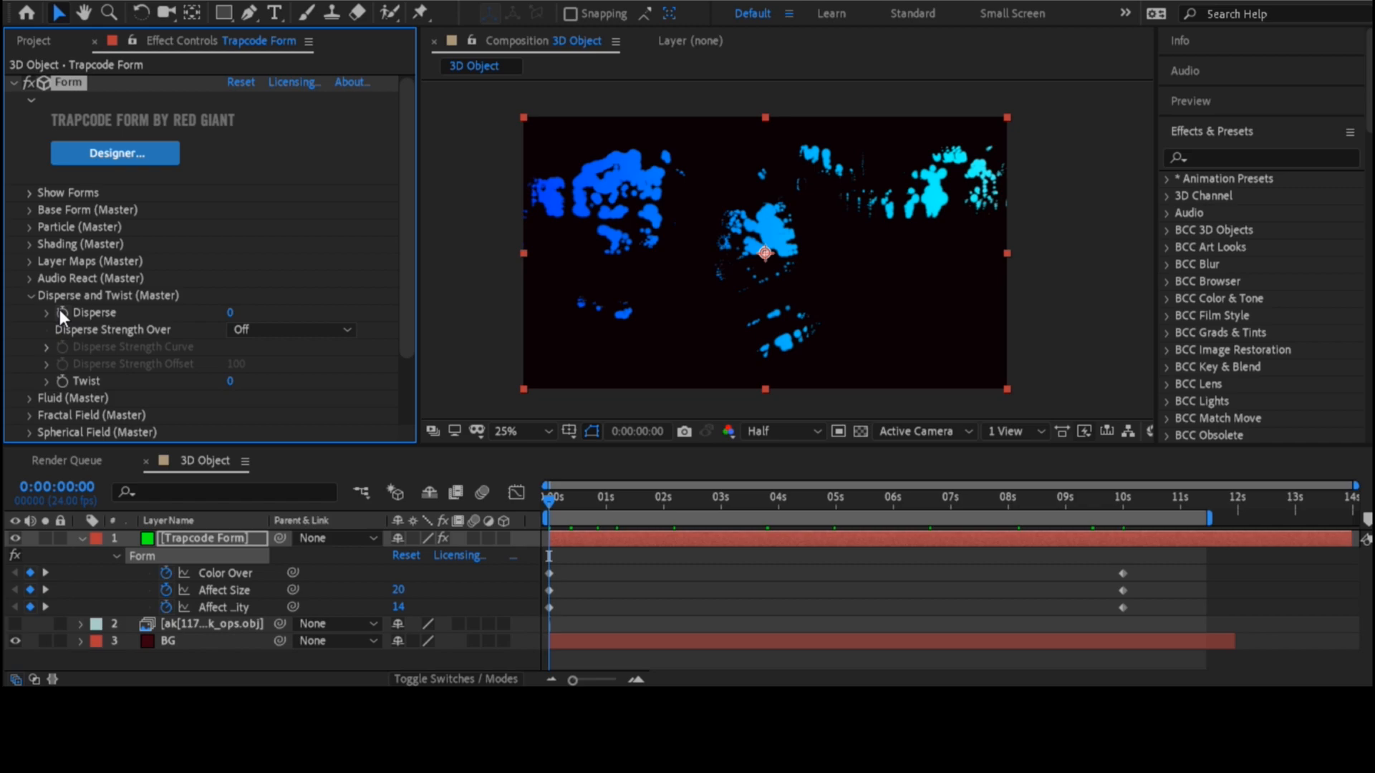
click(59, 310)
drag(262, 318, 478, 316)
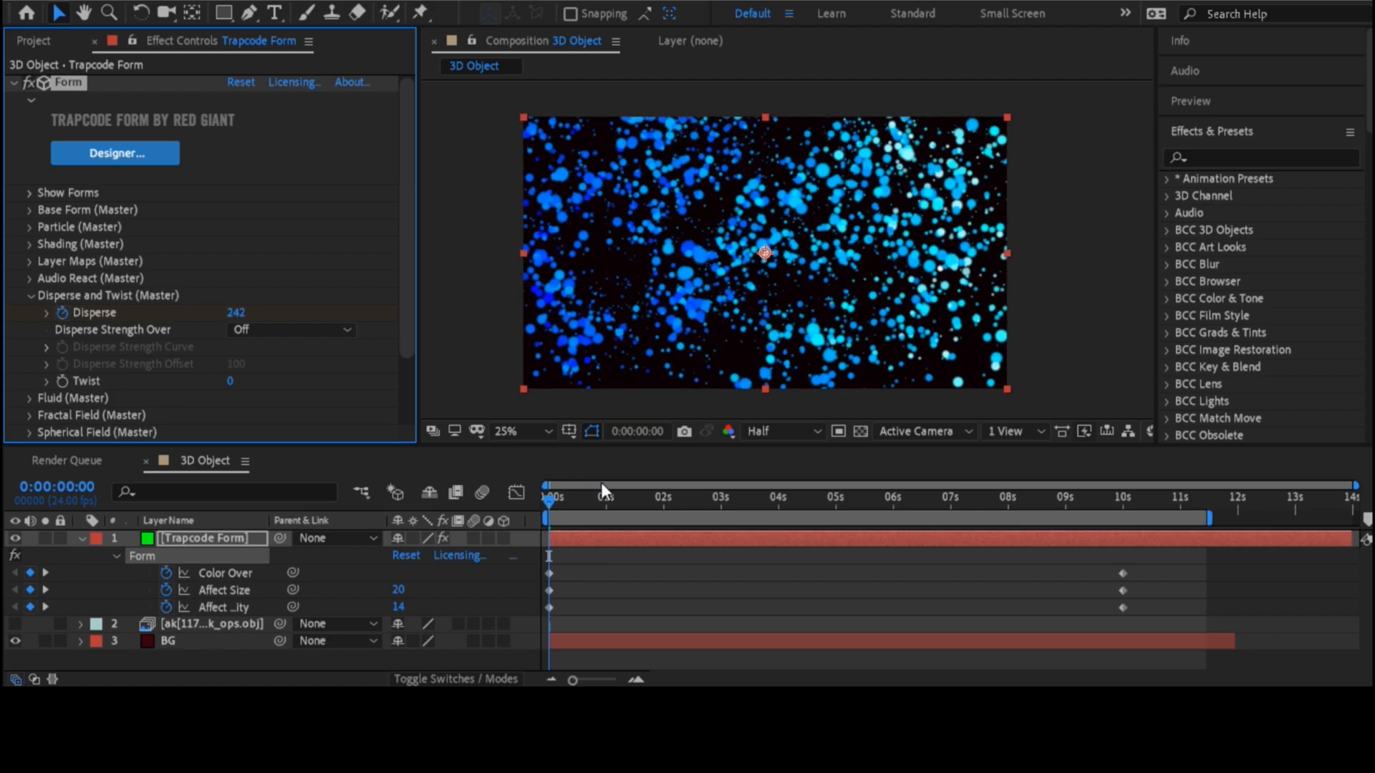
- At 10 seconds, set Disperse to 0
drag(620, 504, 1110, 506)
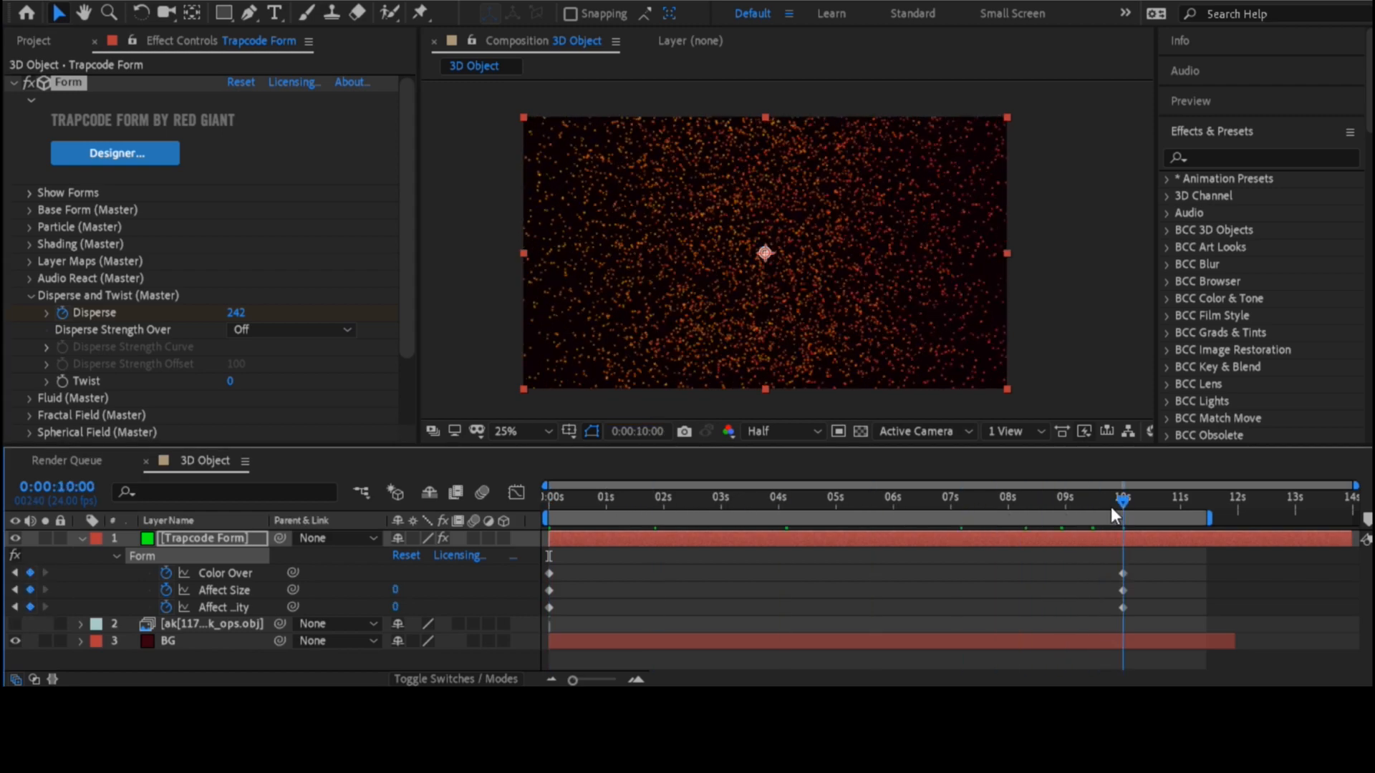
click(237, 313)
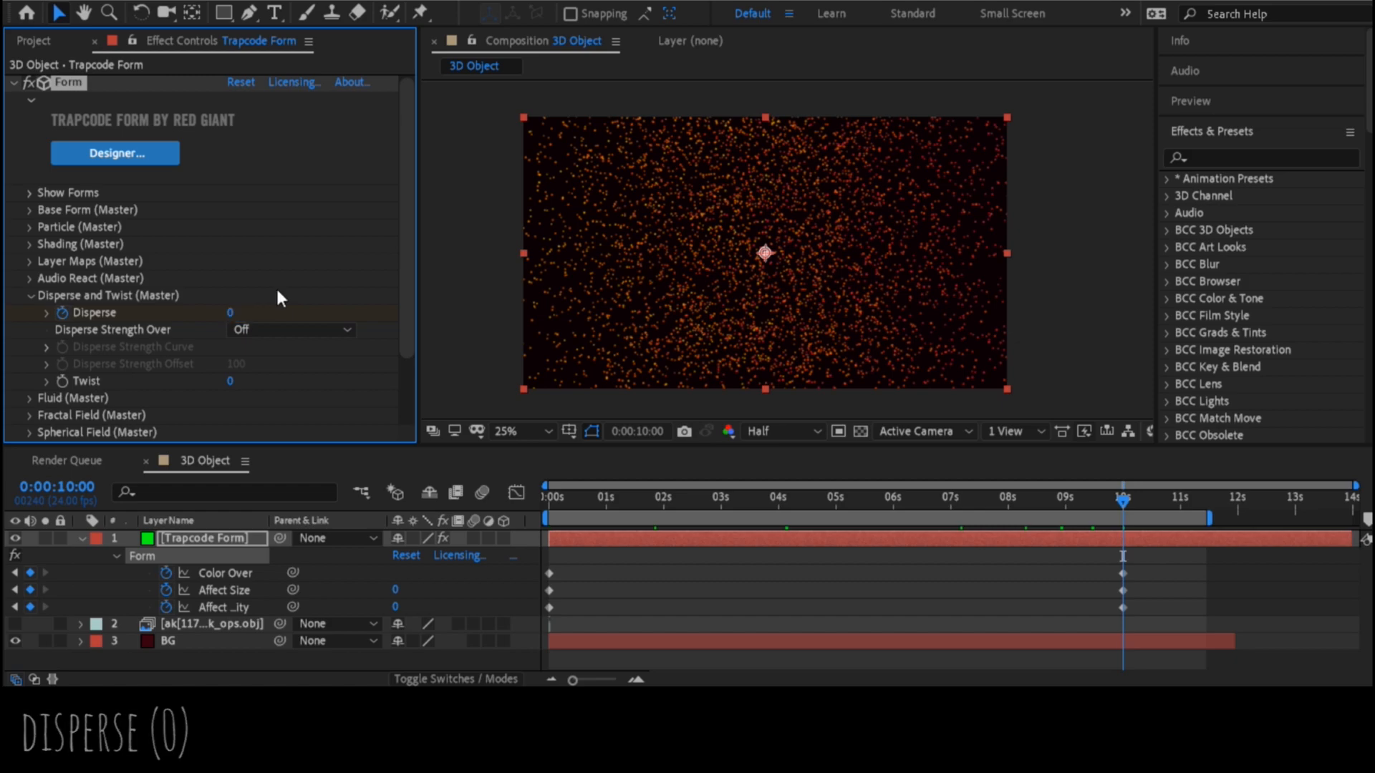
key(Return)
- Start keyframing the Base Form's Y Rotation at 0 seconds and set it to 0x+173° at 10 seconds
drag(573, 497, 448, 488)
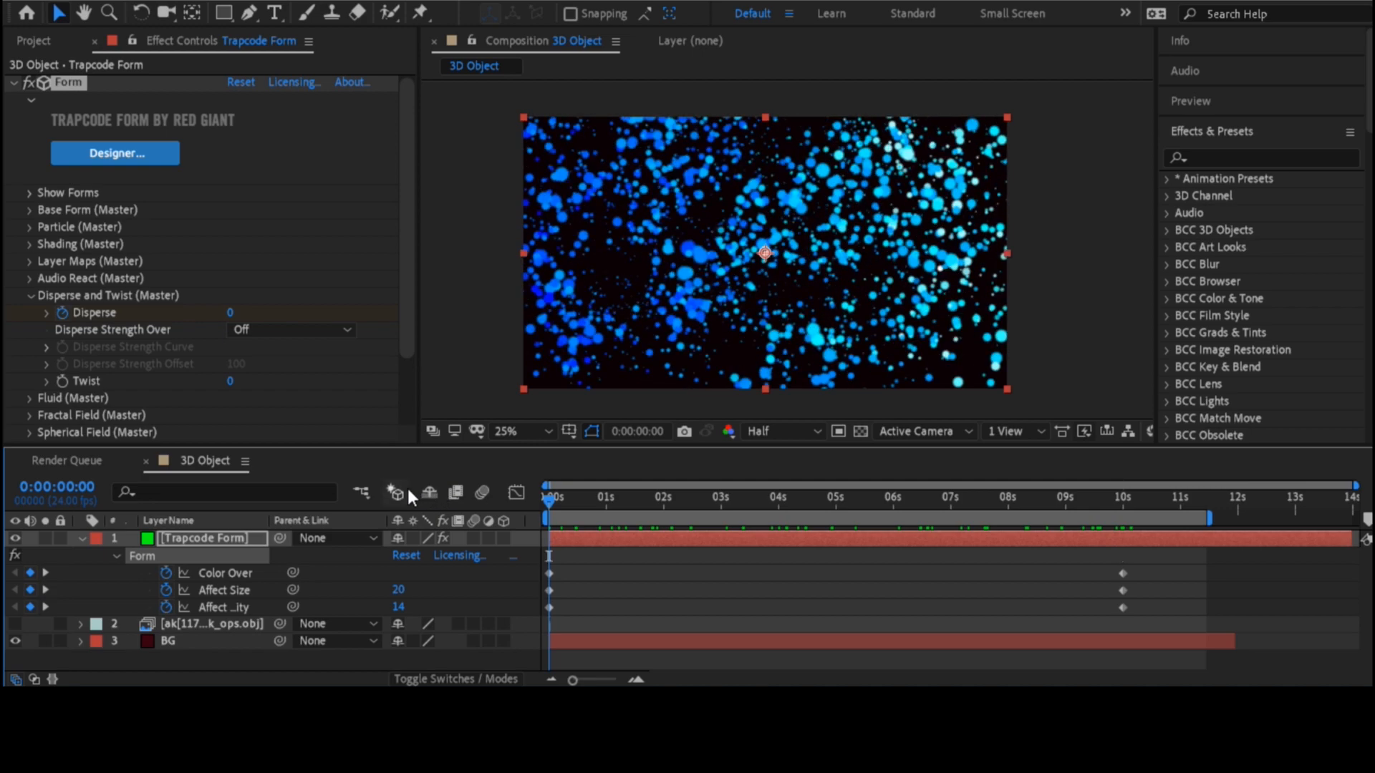
click(27, 296)
click(26, 208)
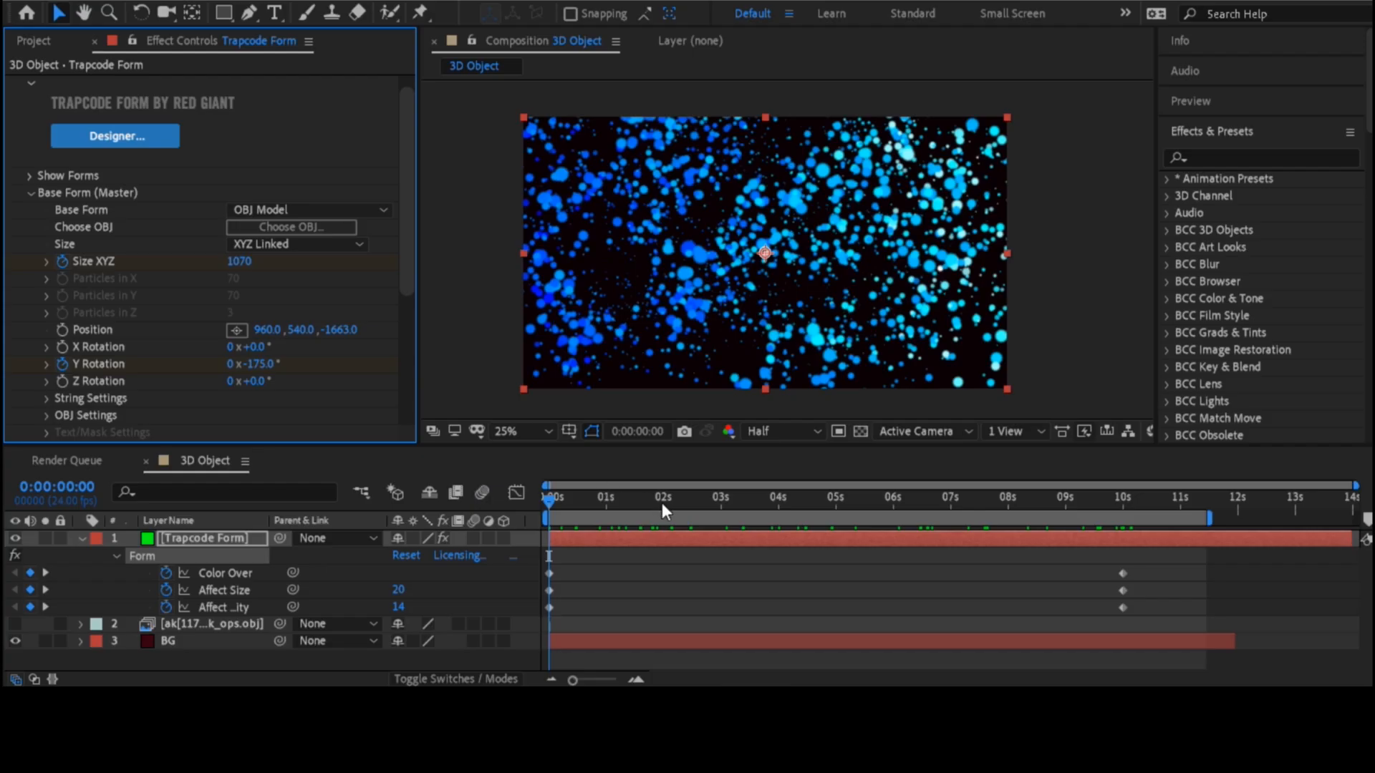
drag(663, 505, 1111, 502)
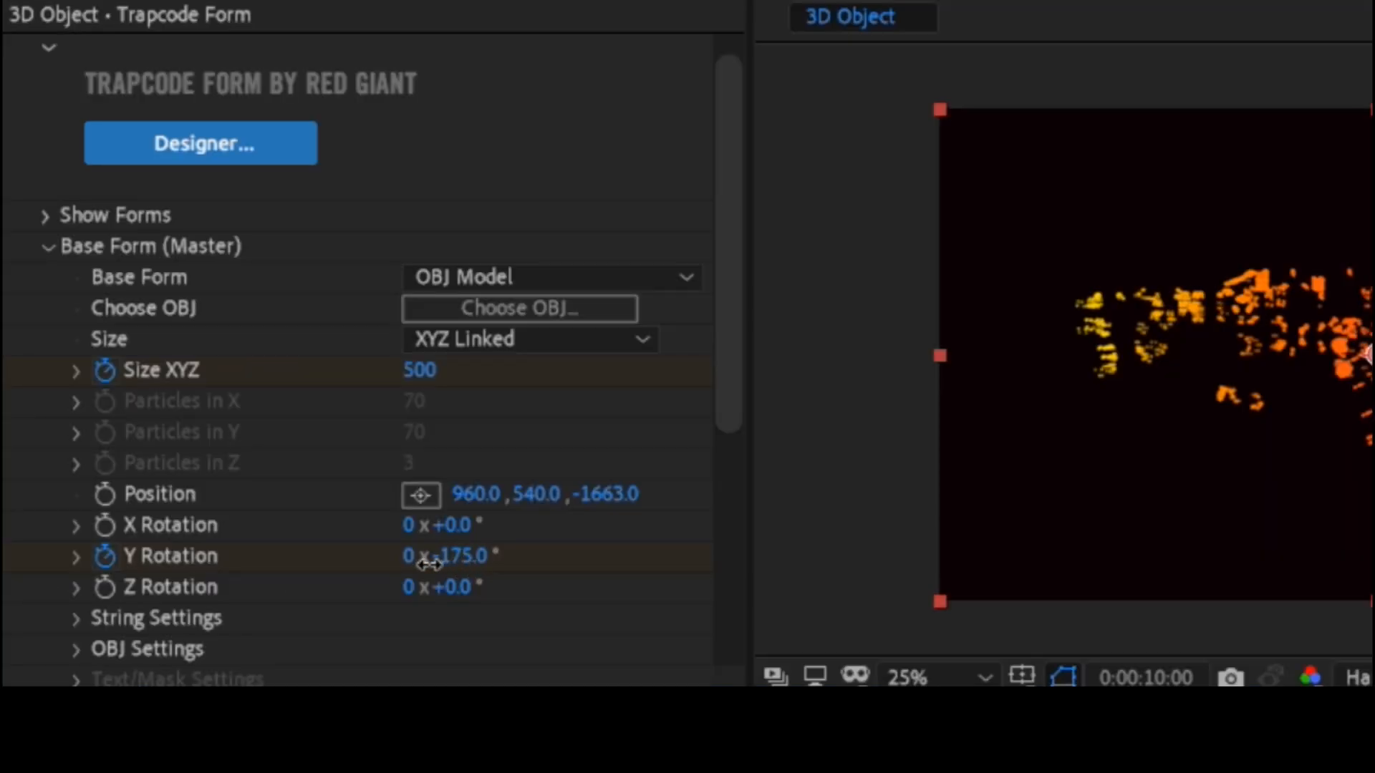
drag(408, 561, 1074, 544)
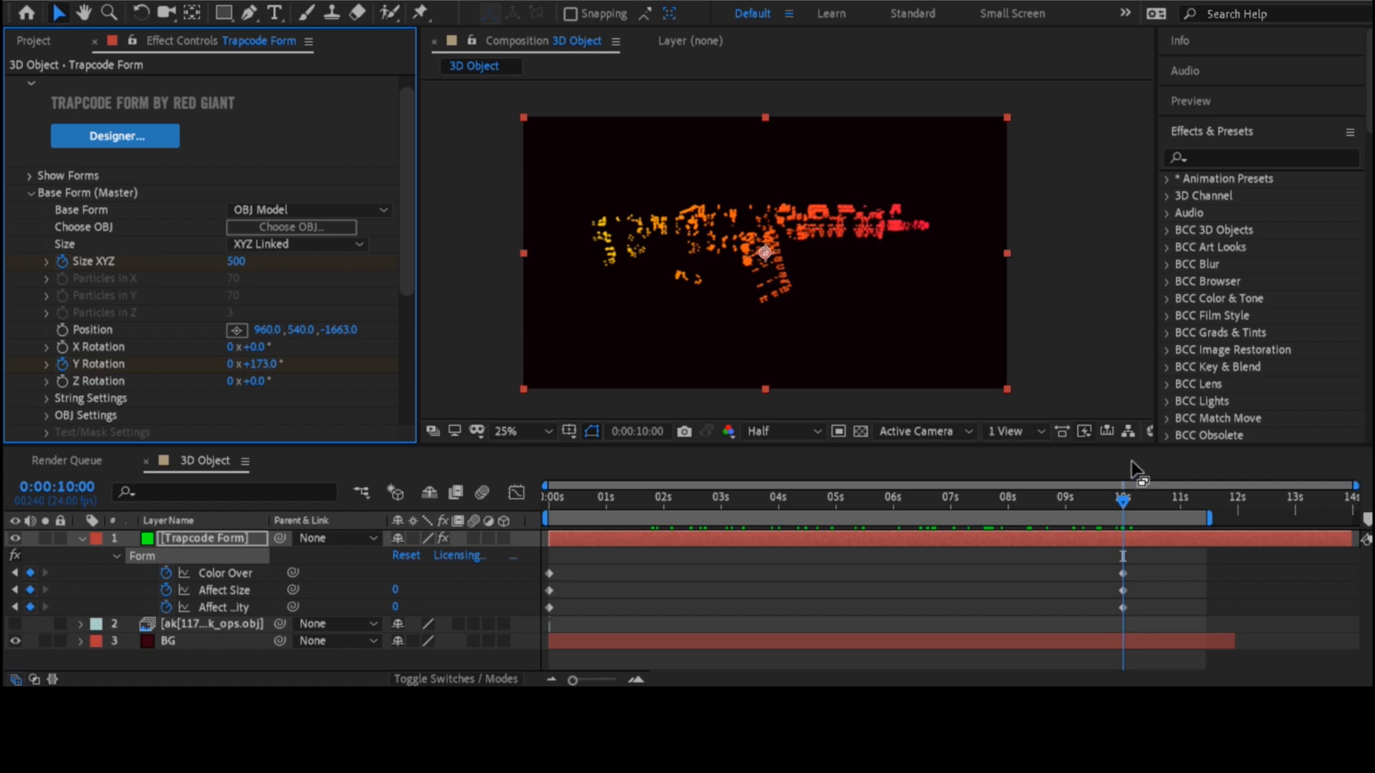
mouse_move(1122, 500)
mouse_down()
mouse_move(702, 501)
mouse_move(454, 525)
mouse_move(535, 529)
mouse_move(781, 492)
mouse_move(1123, 491)
mouse_up()
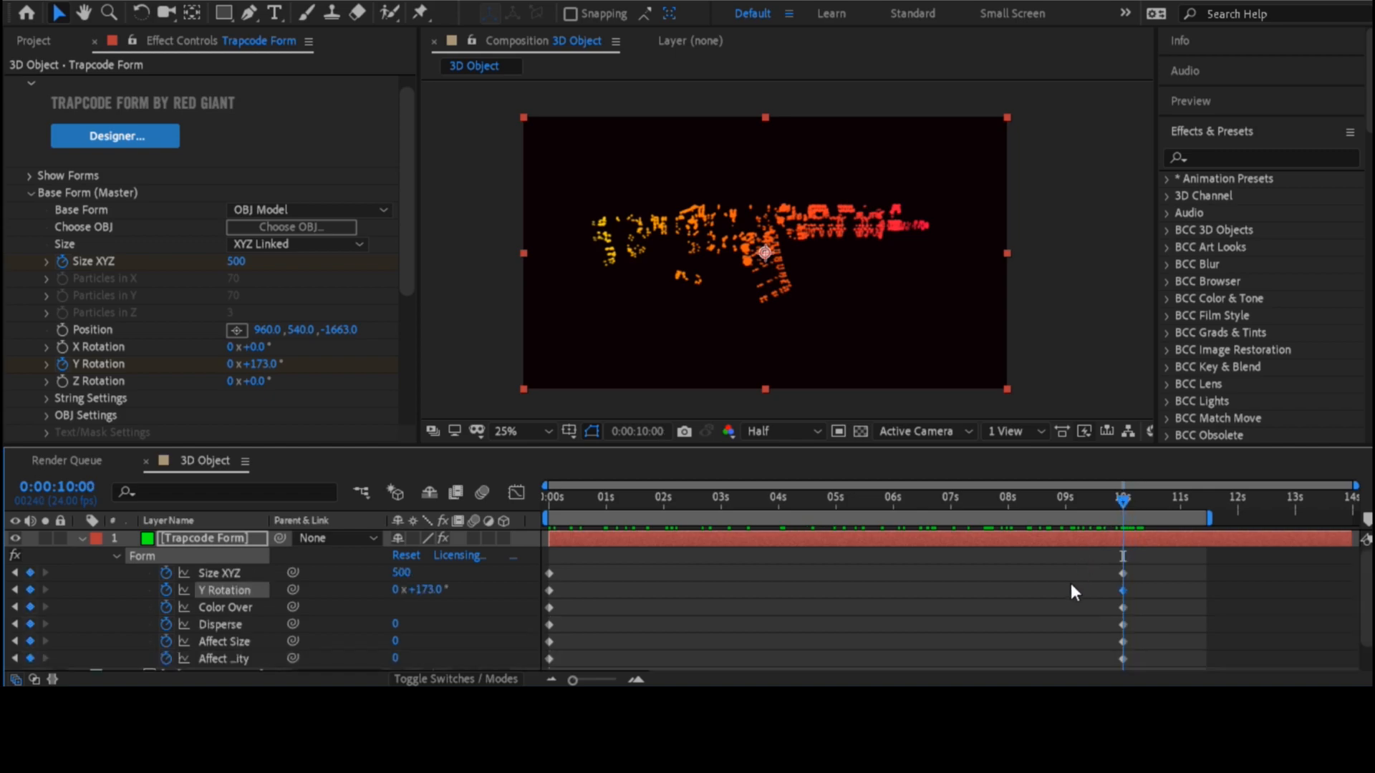
- Reveal the layer's keyframes and move the last Y Rotation keyframe to about 11.6 seconds and the last Size XYZ keyframe to about 10.9 seconds
key(u)
click(1122, 589)
drag(1128, 589, 1215, 591)
scroll(1092, 577, down, 3)
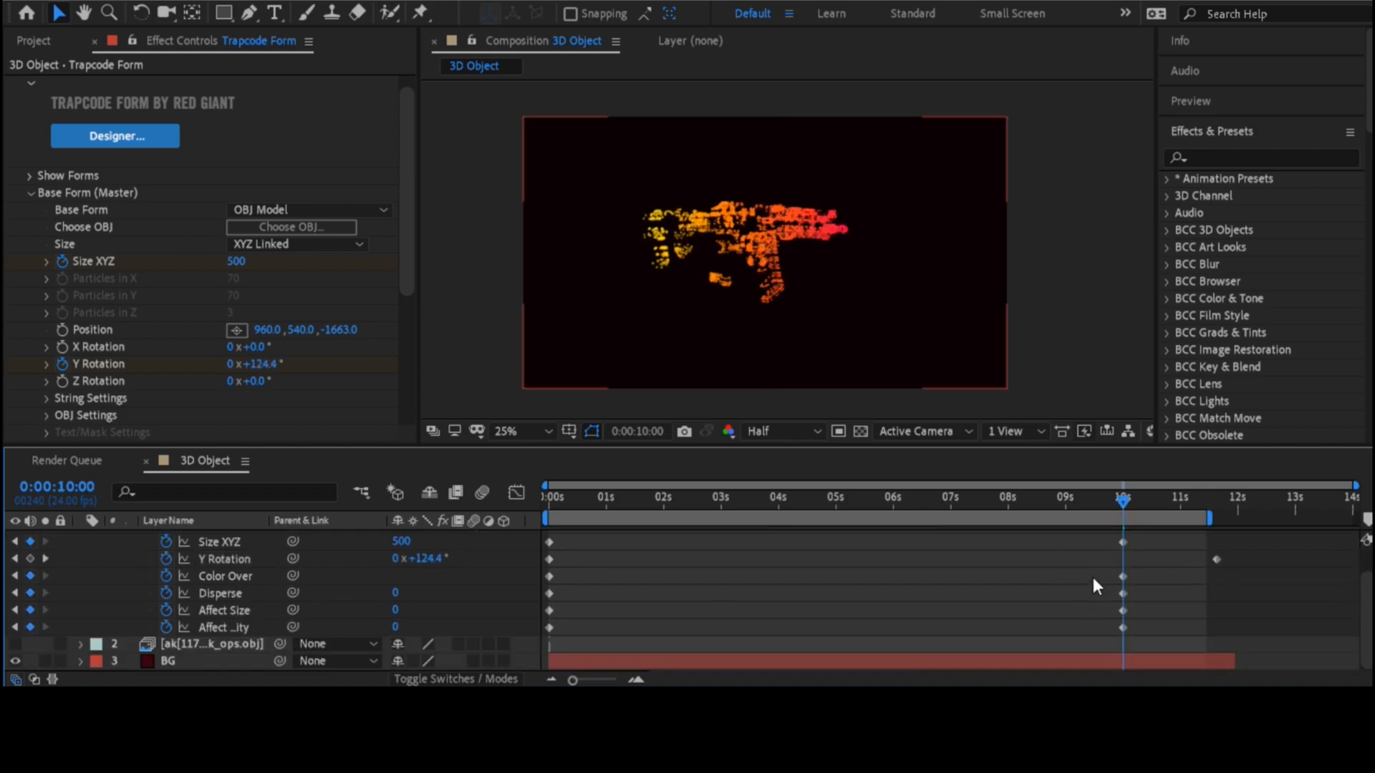
scroll(1092, 577, up, 3)
drag(1122, 572, 1167, 574)
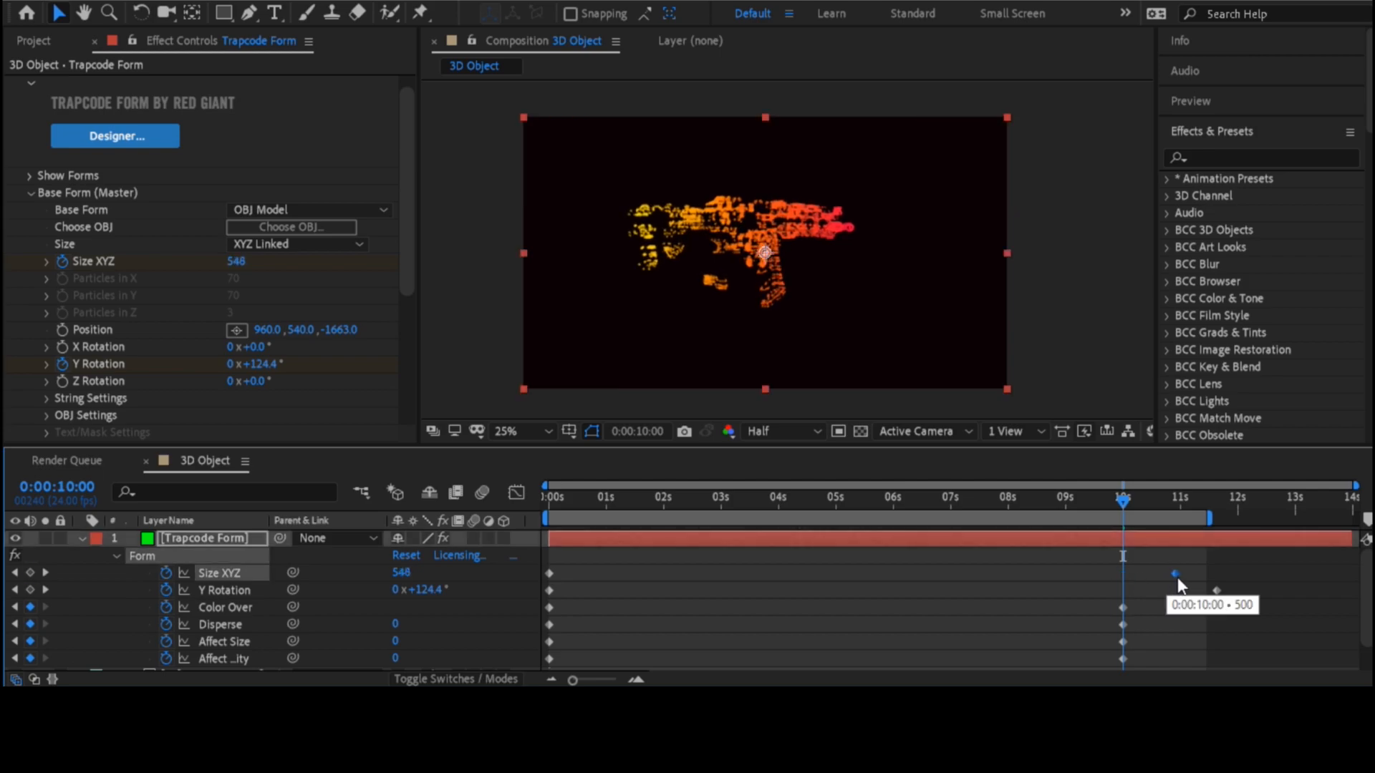
- Find the Deep Glow effect and apply it to the Trapcode Form layer, with the time back at 0 seconds
key(Home)
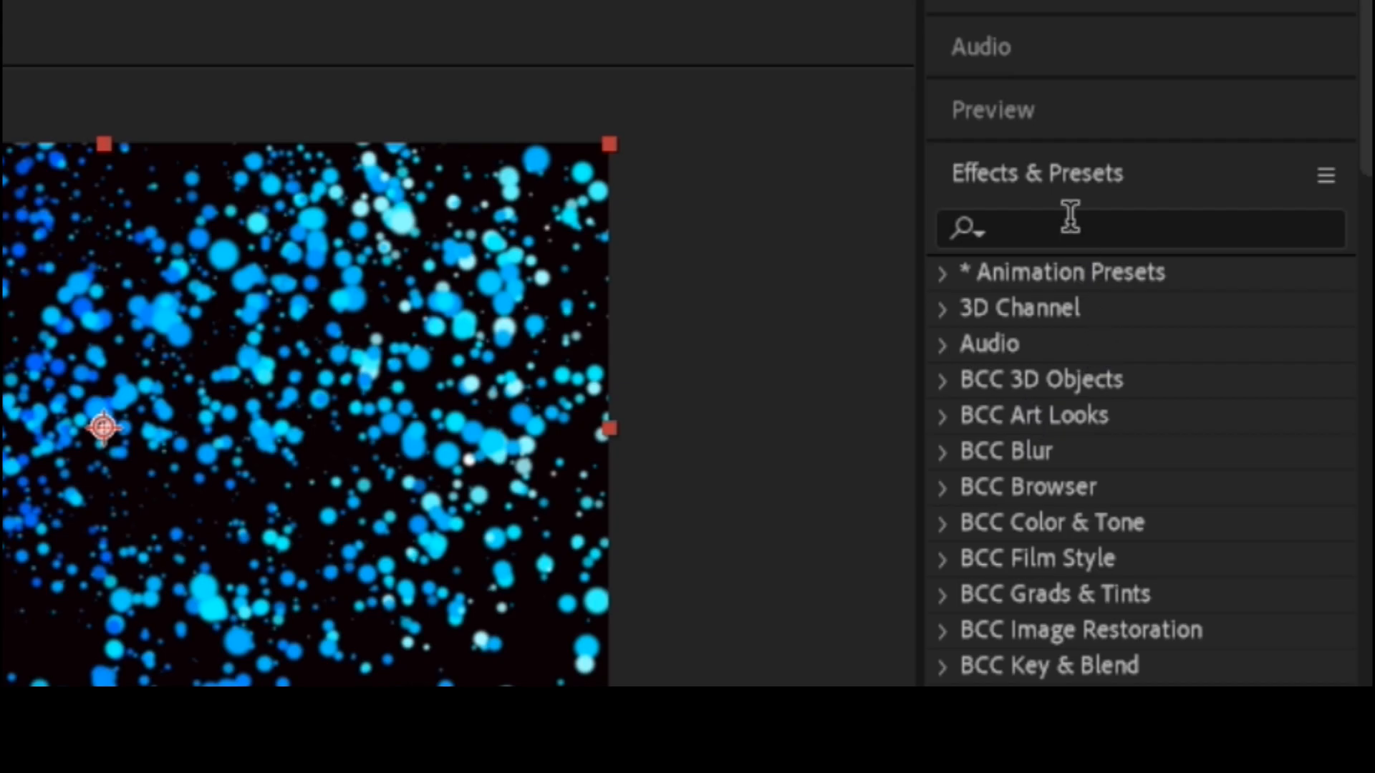
click(1069, 216)
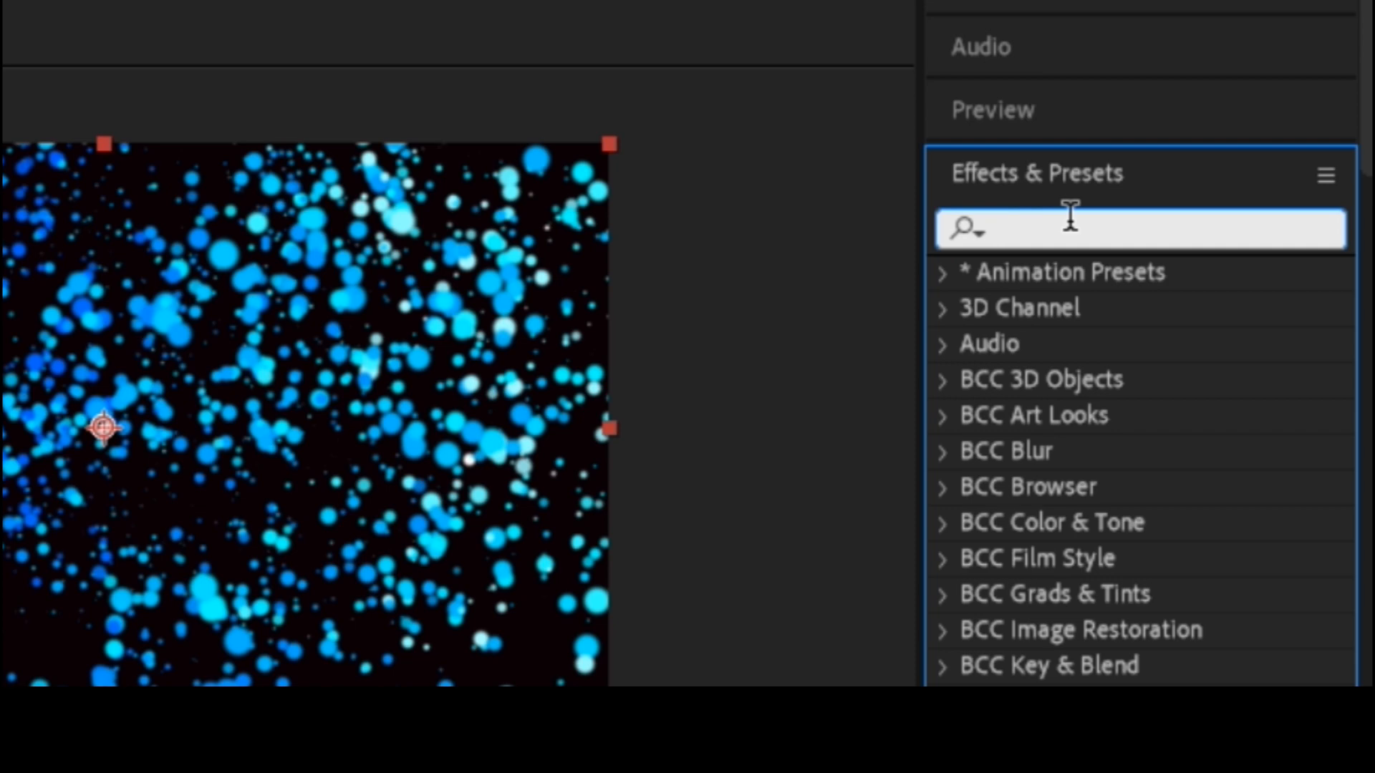
text(deep)
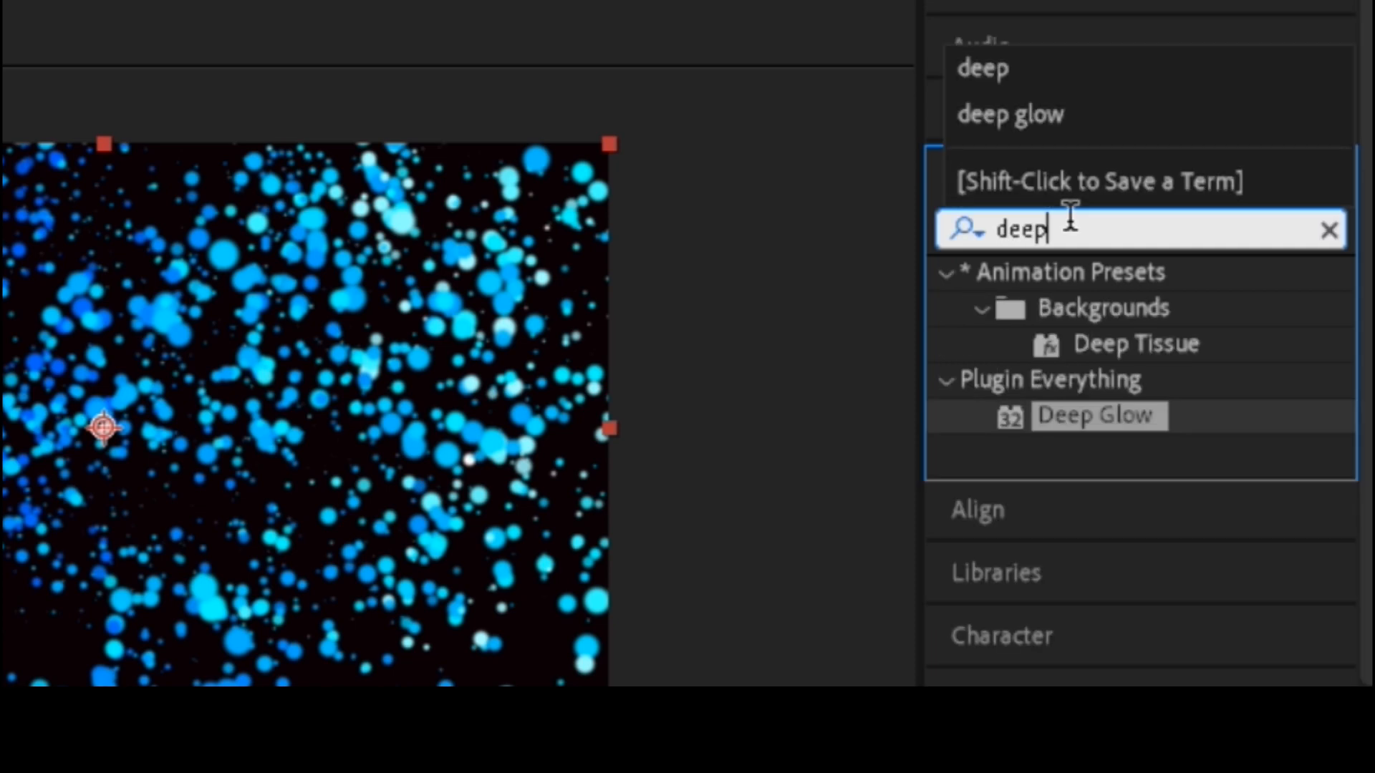
click(1129, 416)
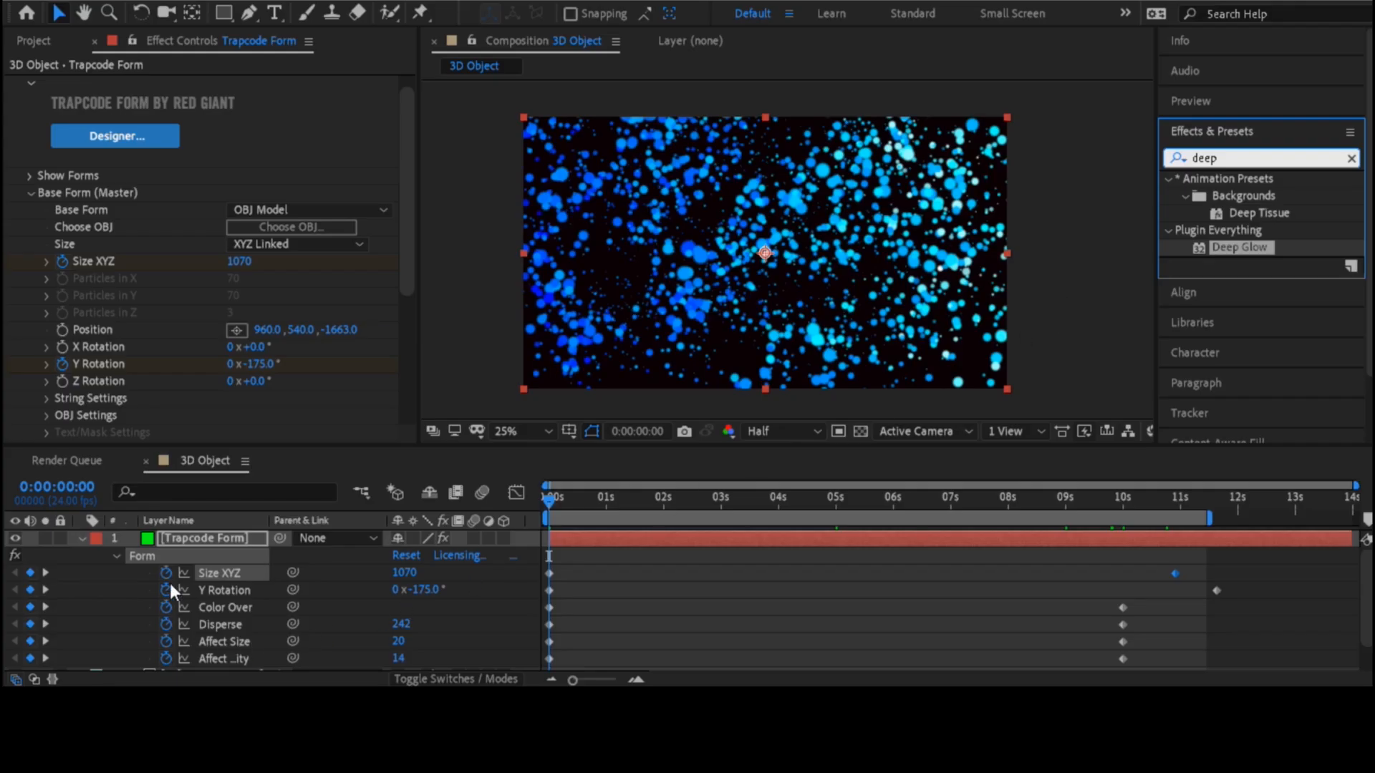
click(200, 540)
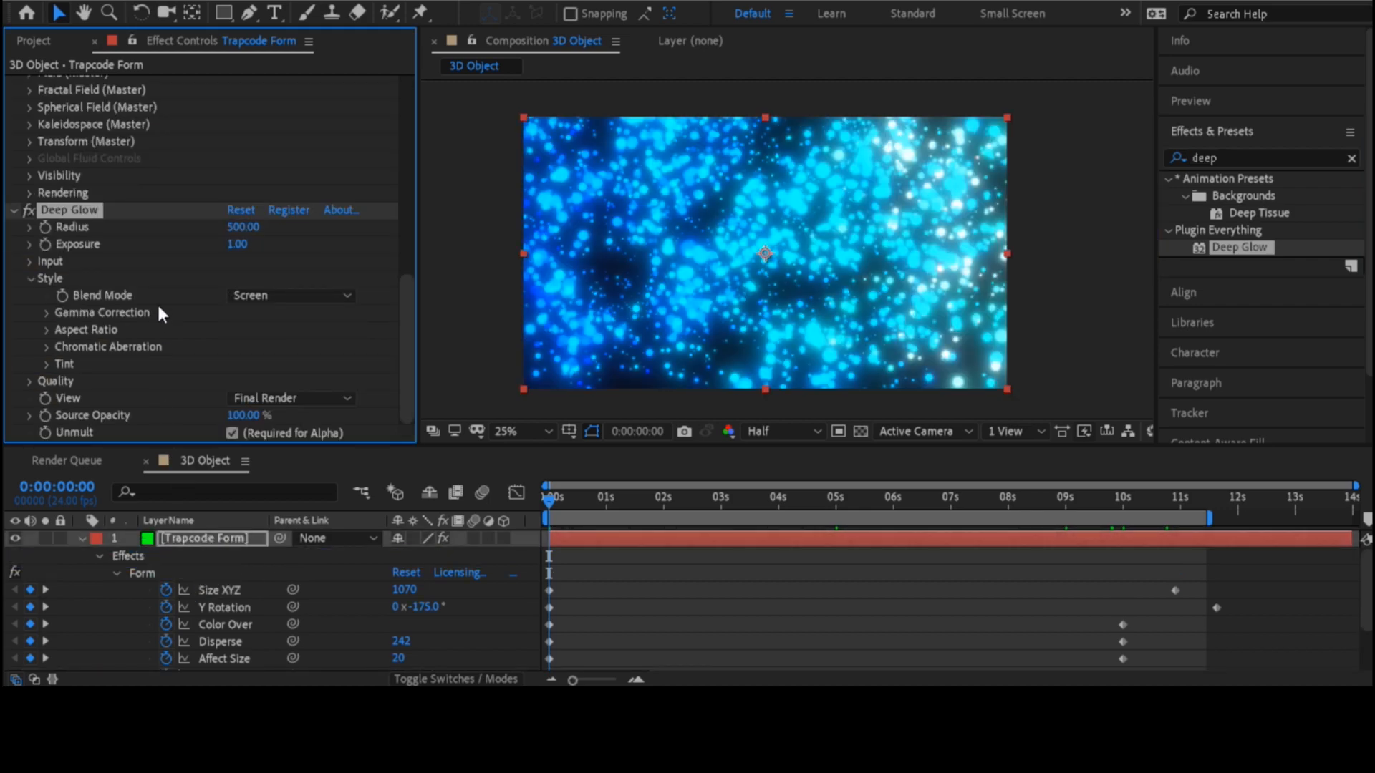
- Set Deep Glow's Exposure to 0.46 and view the composition maximized at 50% magnification
drag(209, 246, 175, 244)
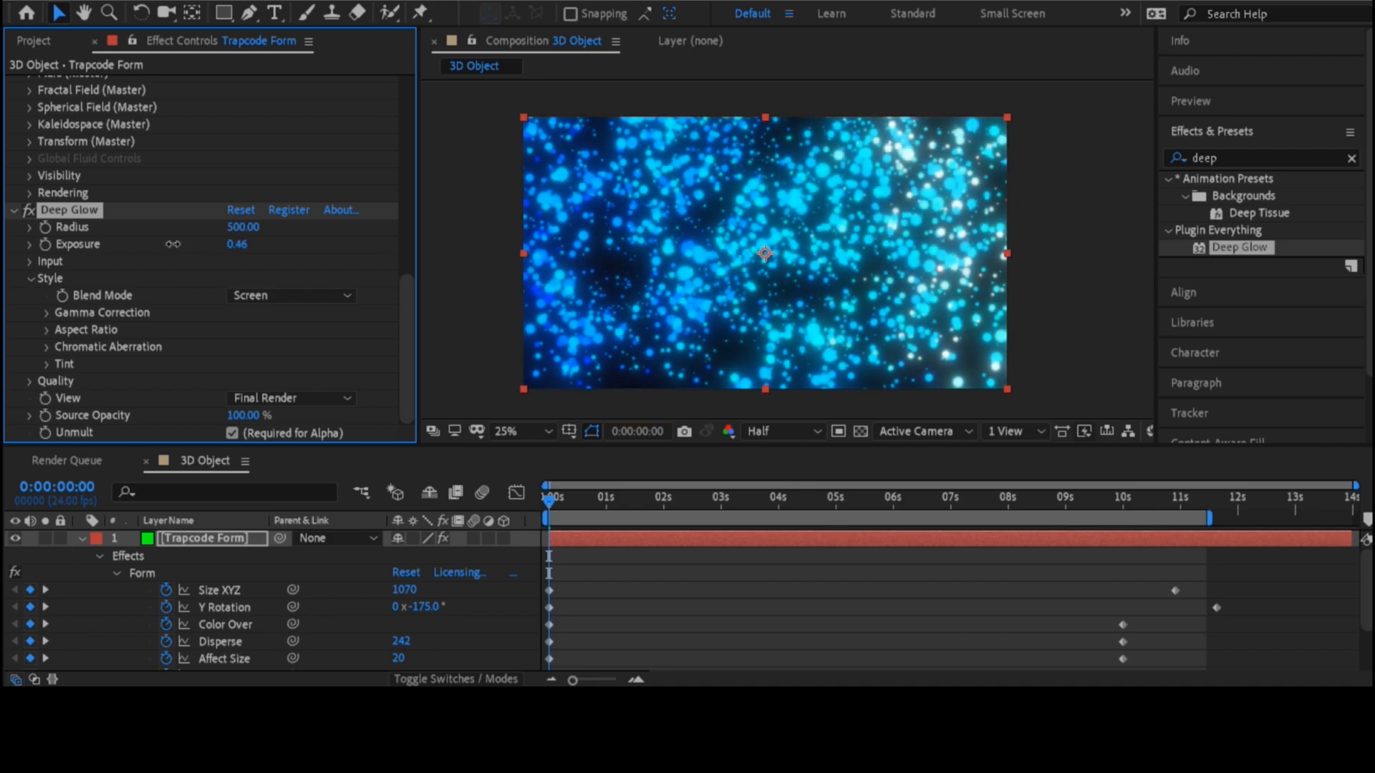
drag(102, 222, 194, 230)
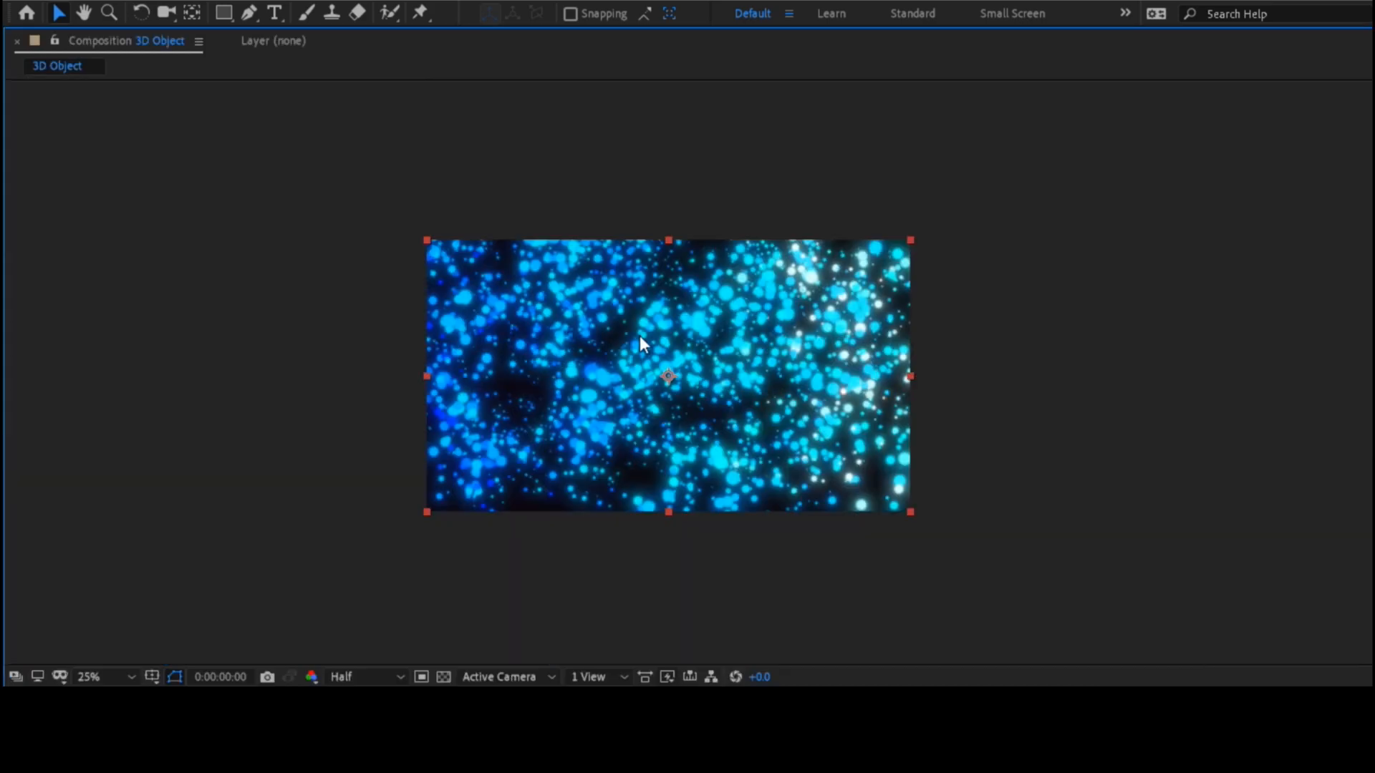
key(period)
key(period)
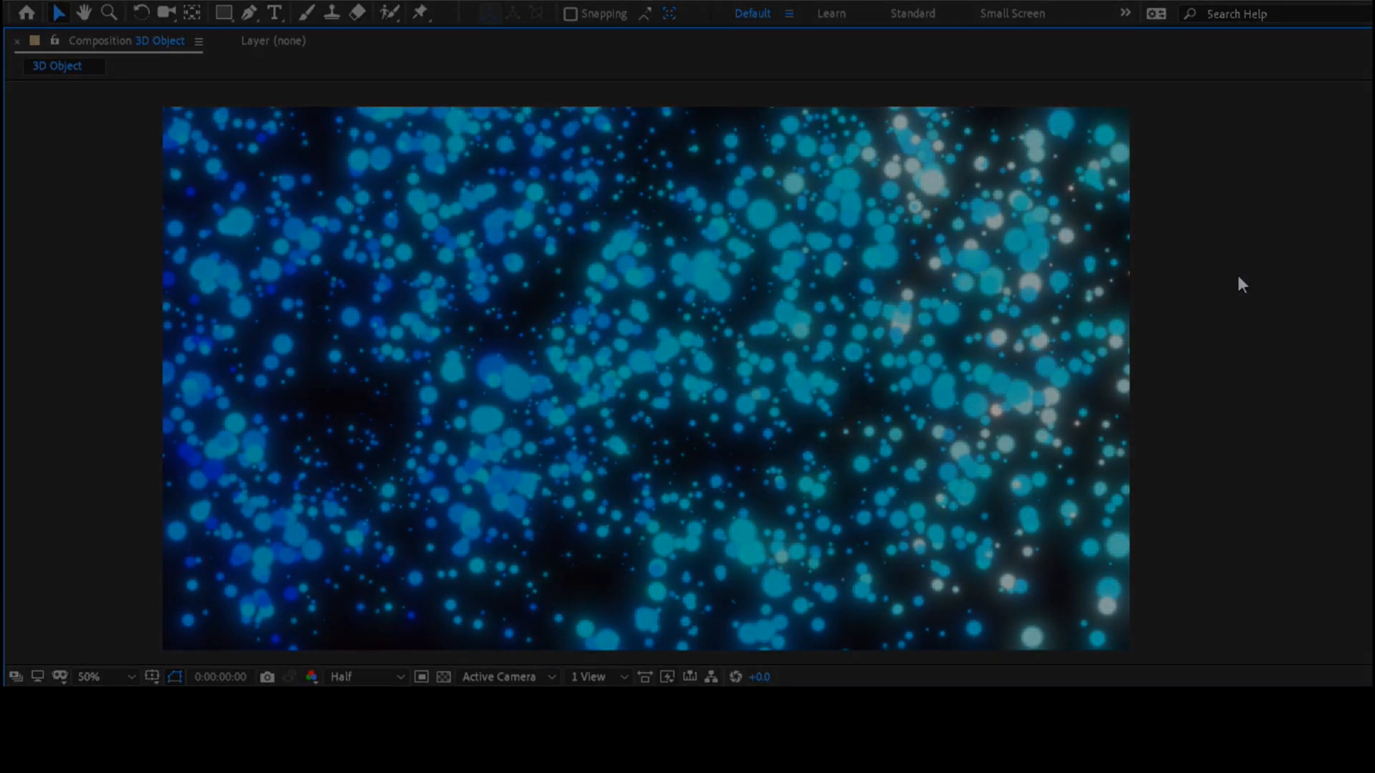